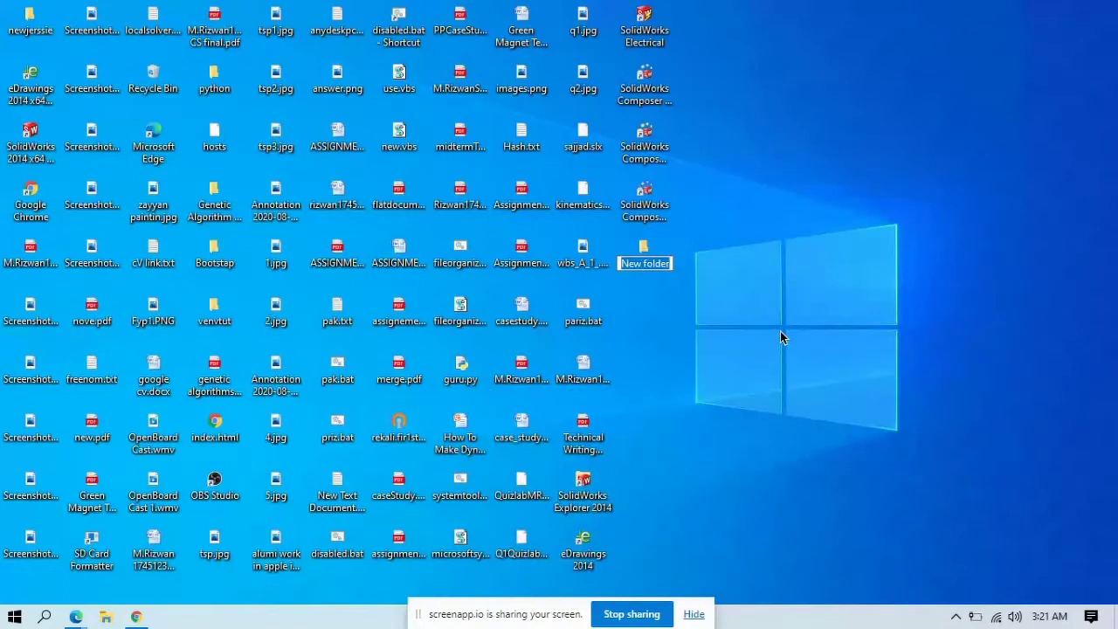
Name the new desktop folder vrePsOLIDWORLS, open it and minimize its window.
text(vre)
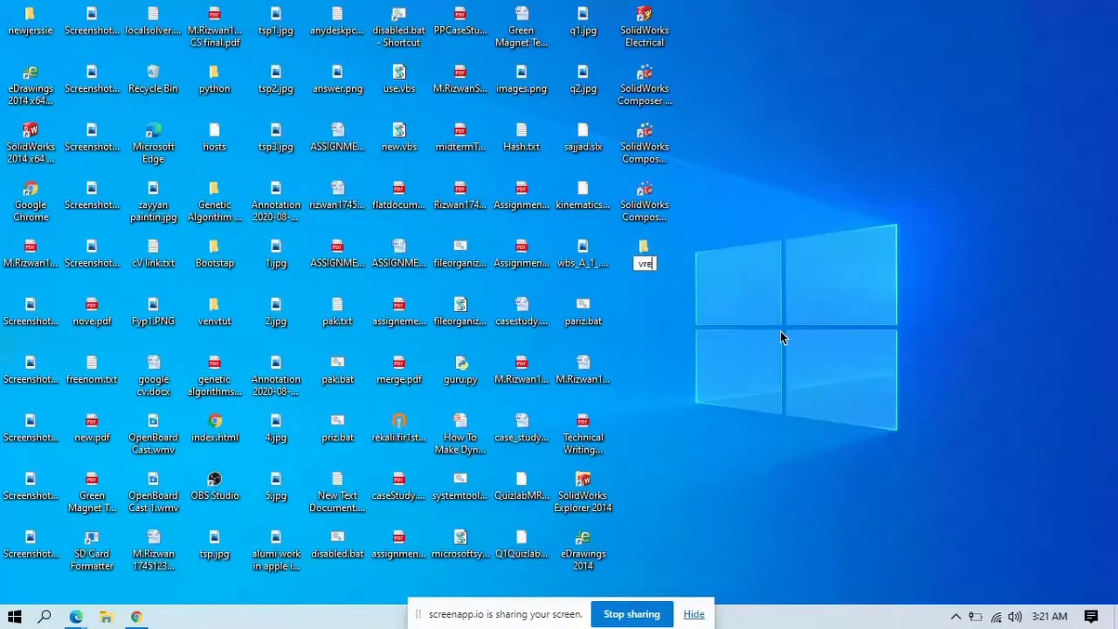
text(PsOLIDWORLS)
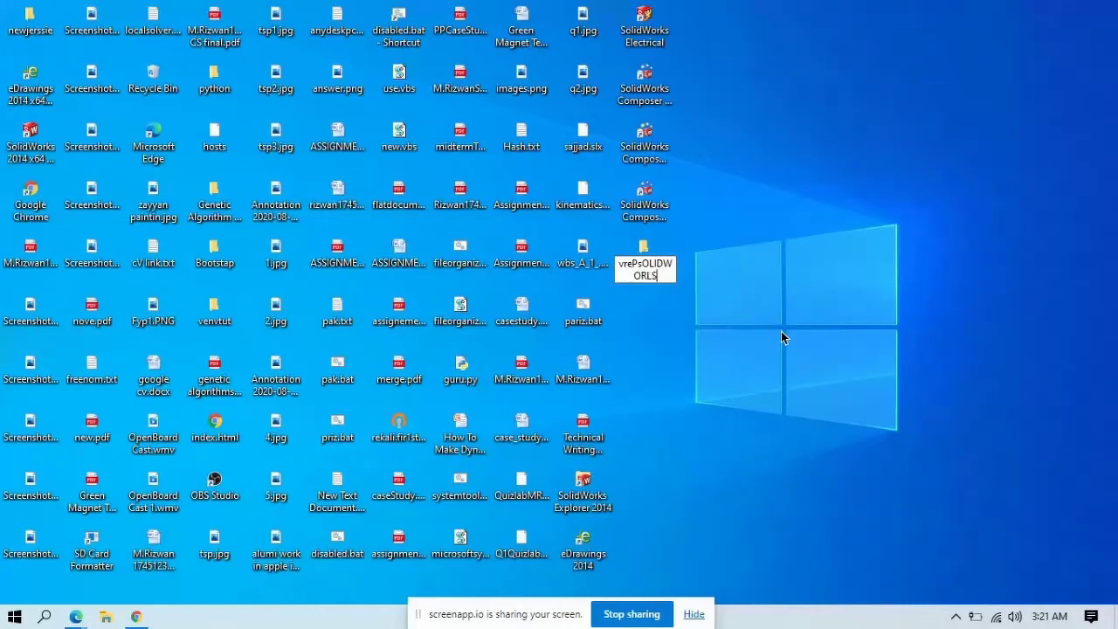
key(Return)
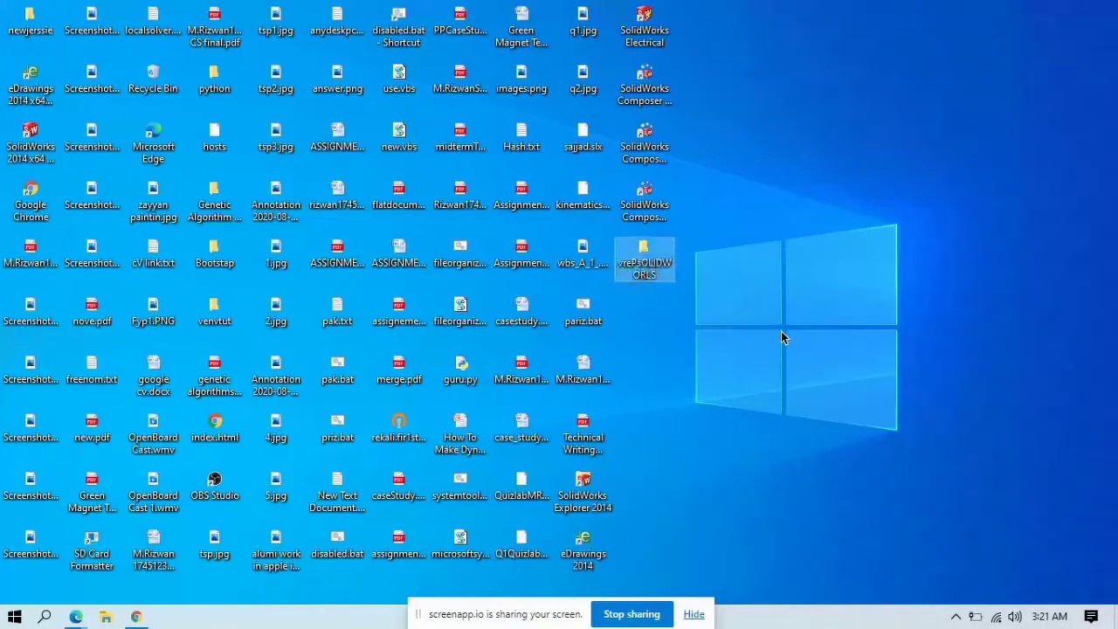
double_click(642, 253)
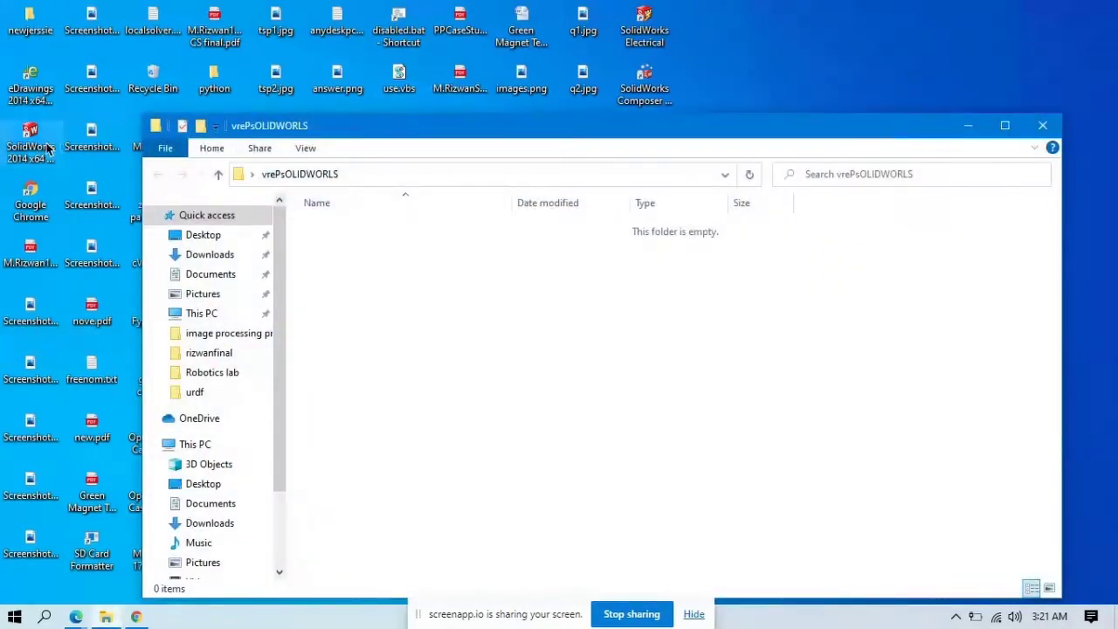
click(972, 126)
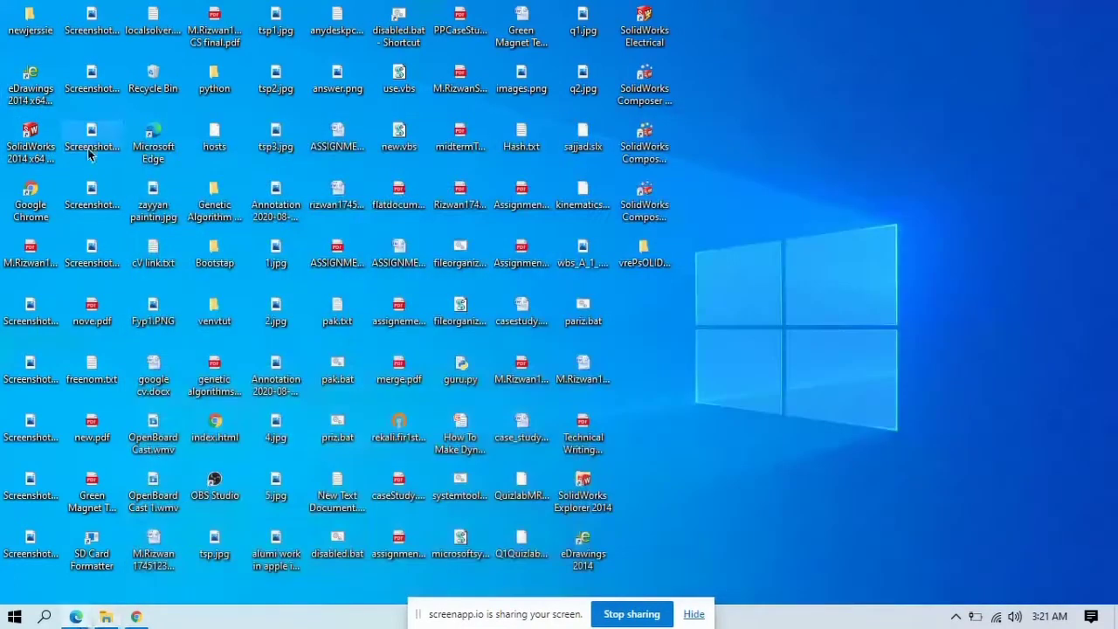
Launch SolidWorks 2014 from the desktop and create a new part document.
double_click(13, 155)
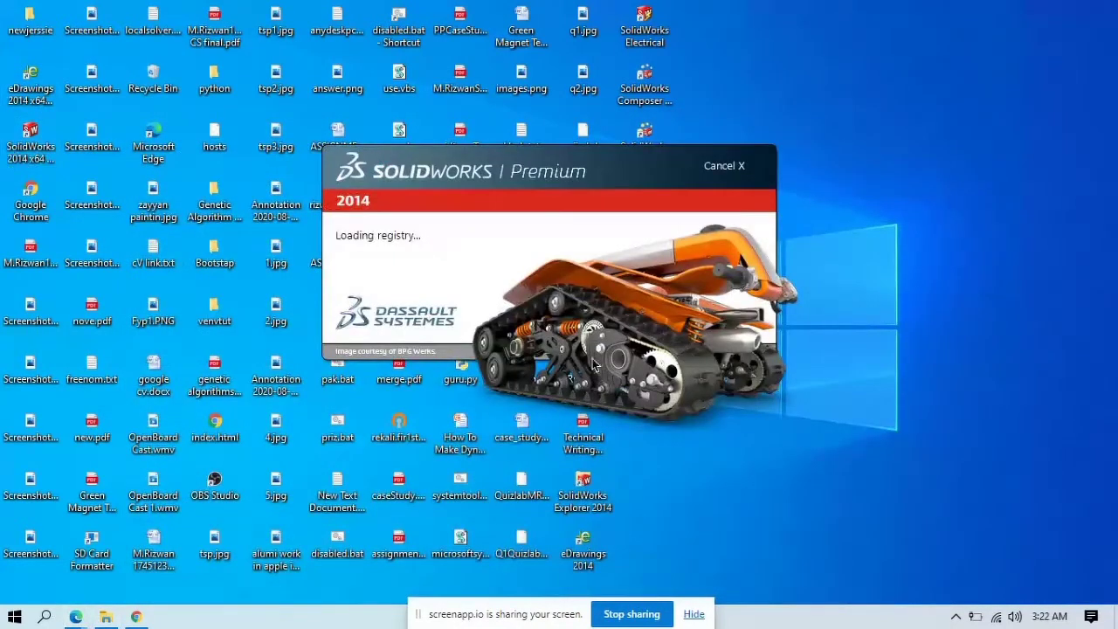
right_click(890, 324)
click(905, 367)
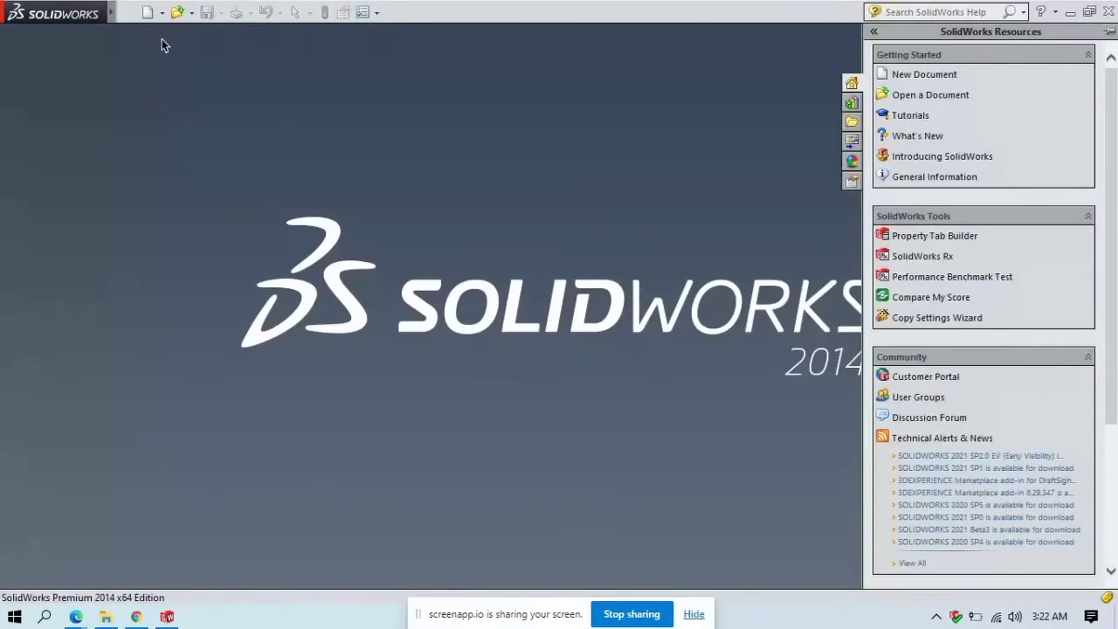
click(148, 12)
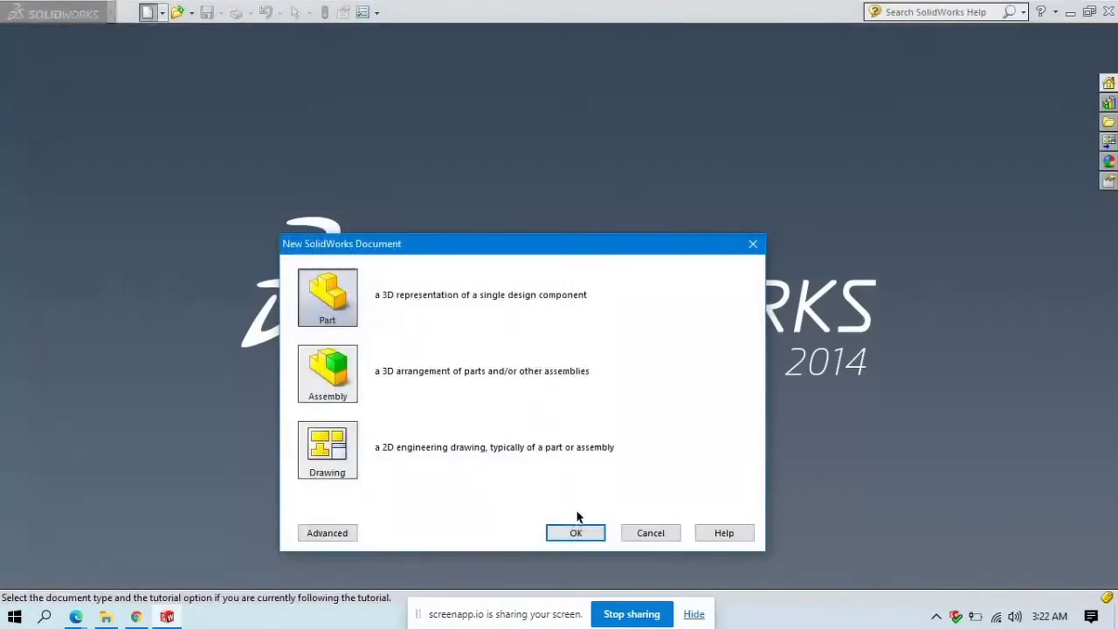
click(590, 535)
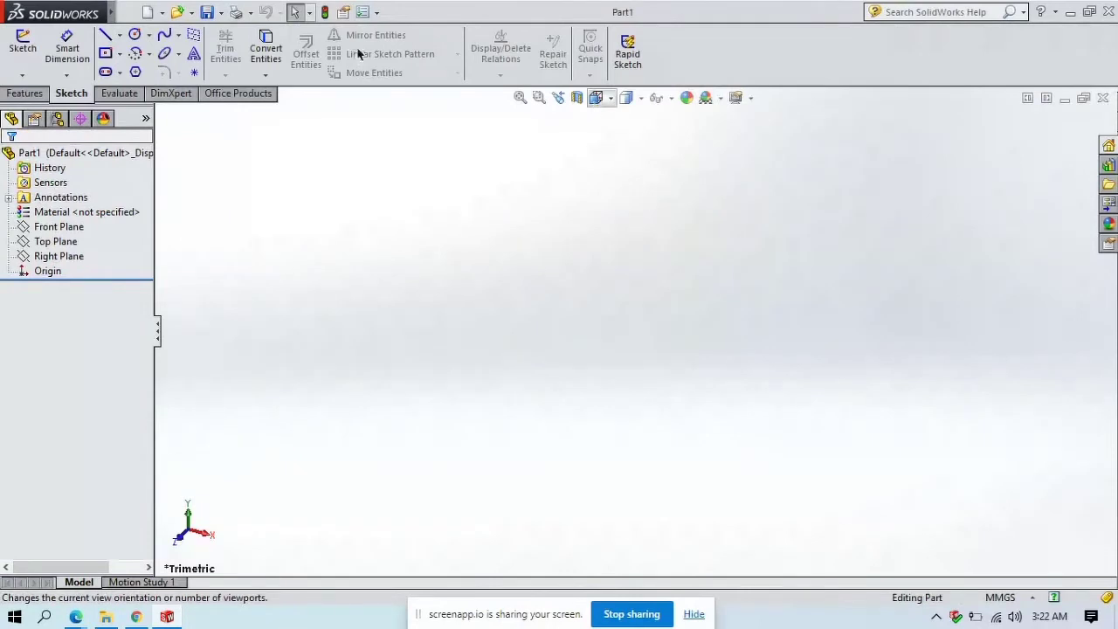
Sketch a center rectangle of about 121 by 91 mm on the Top Plane, centred on the origin.
click(105, 54)
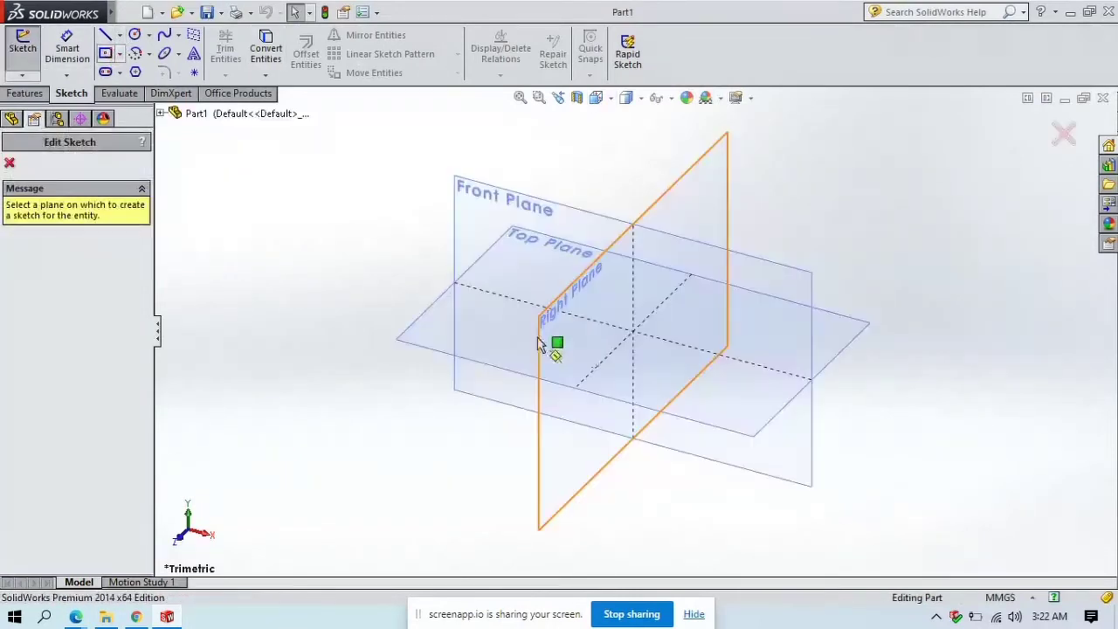
click(759, 395)
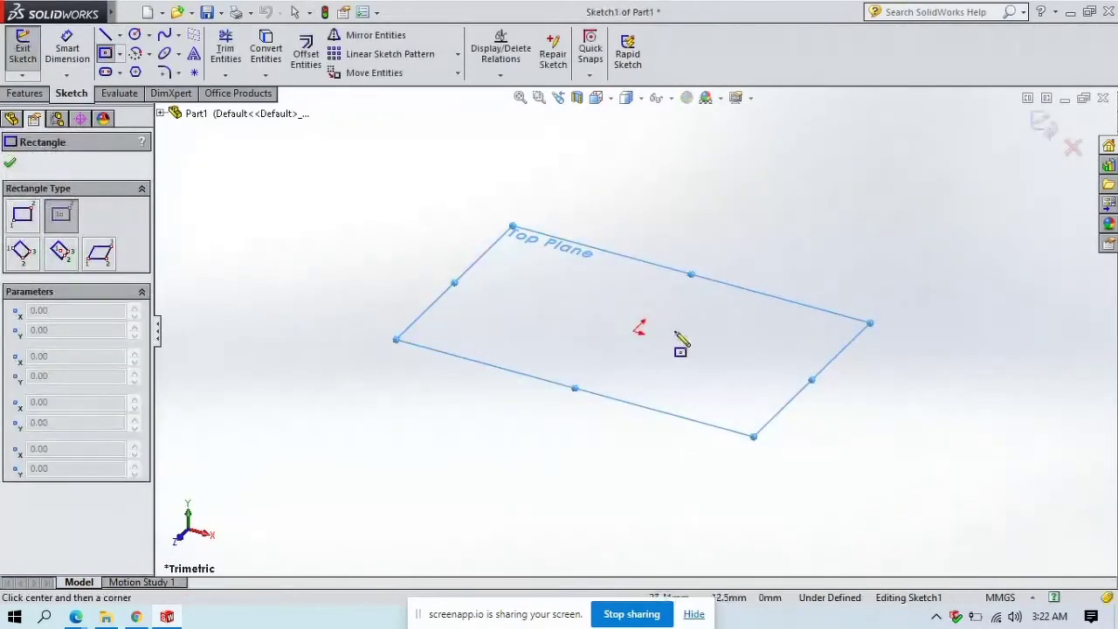
click(635, 331)
click(707, 410)
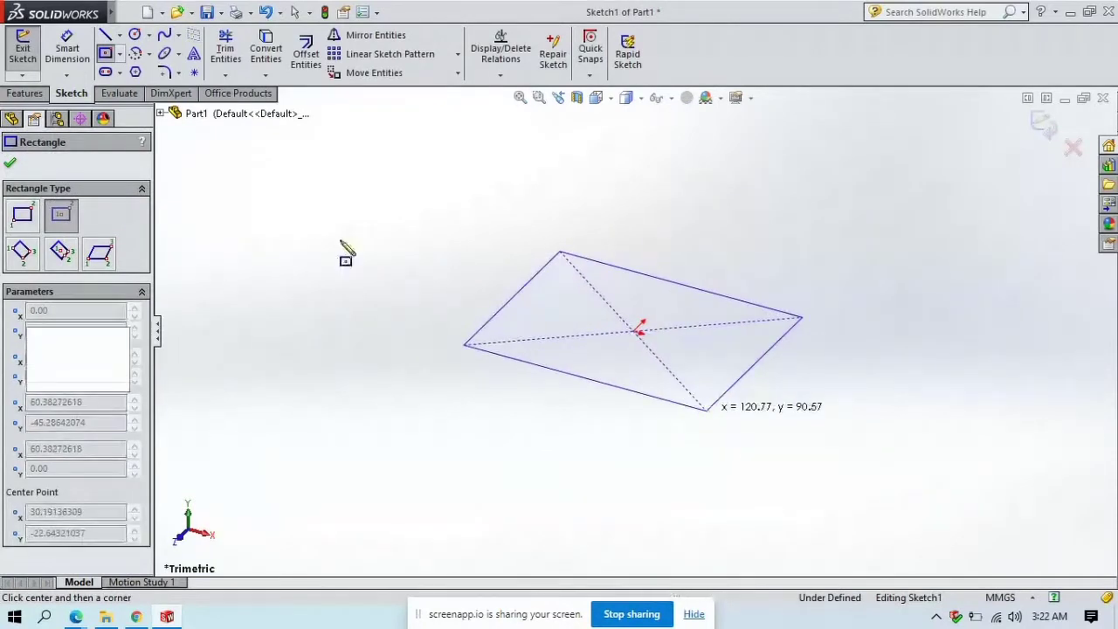
click(9, 164)
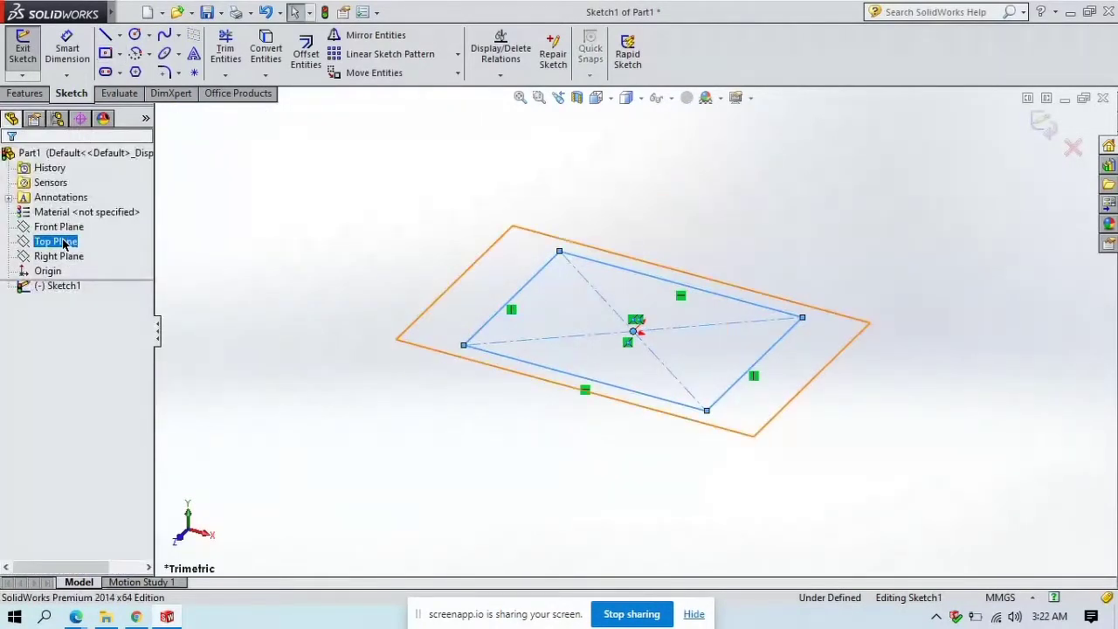
View the sketch normal to the Top Plane and dimension the rectangle's upper horizontal edge to 500 mm.
click(55, 241)
click(132, 219)
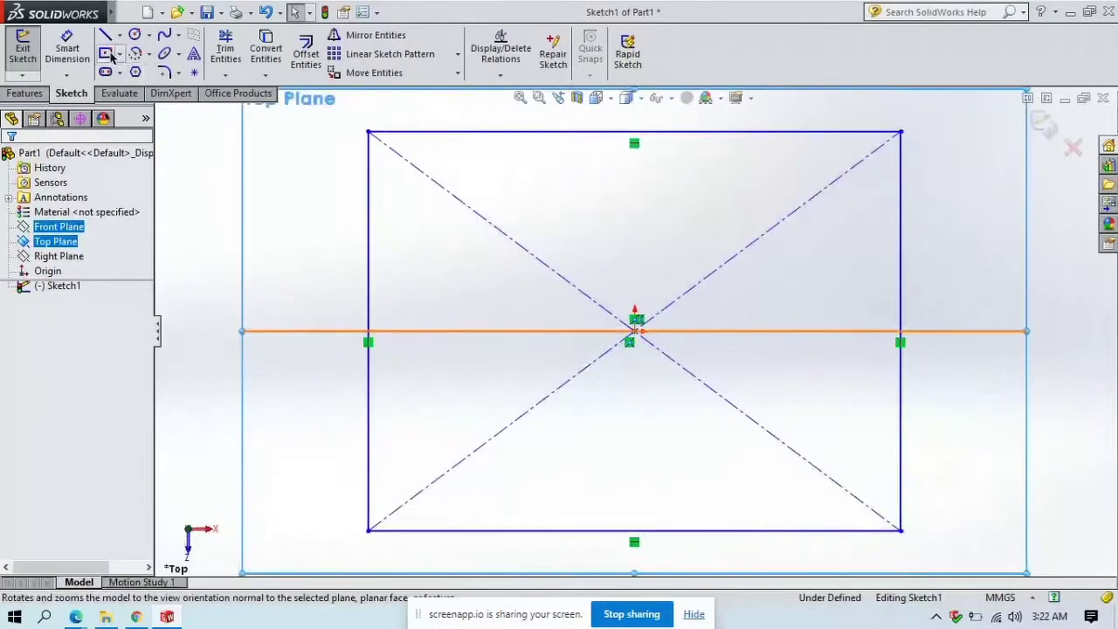
click(67, 50)
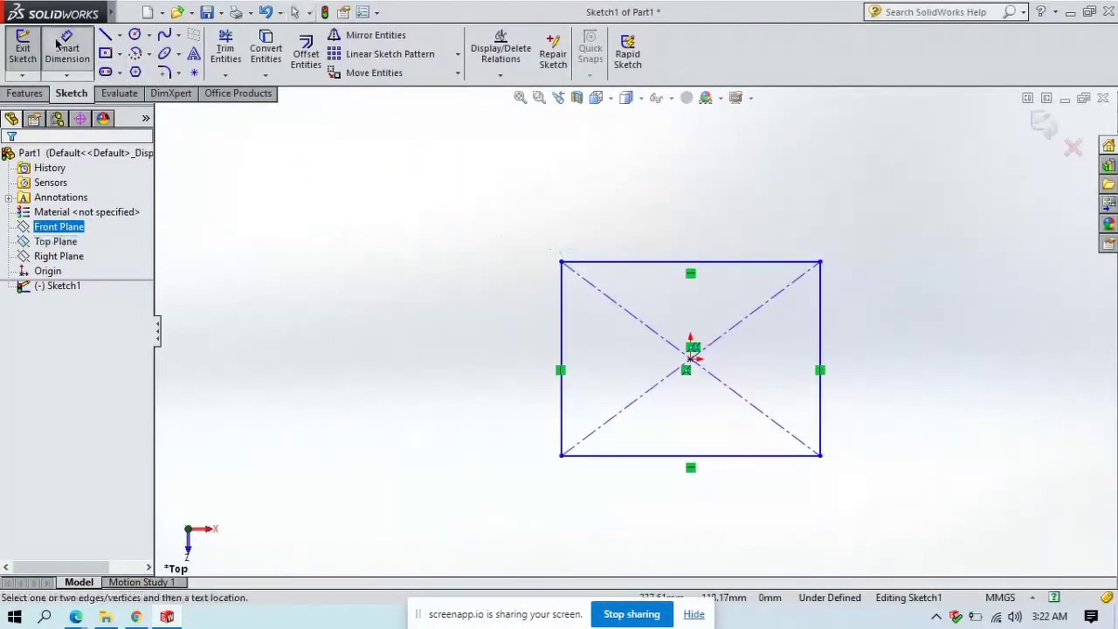
click(651, 261)
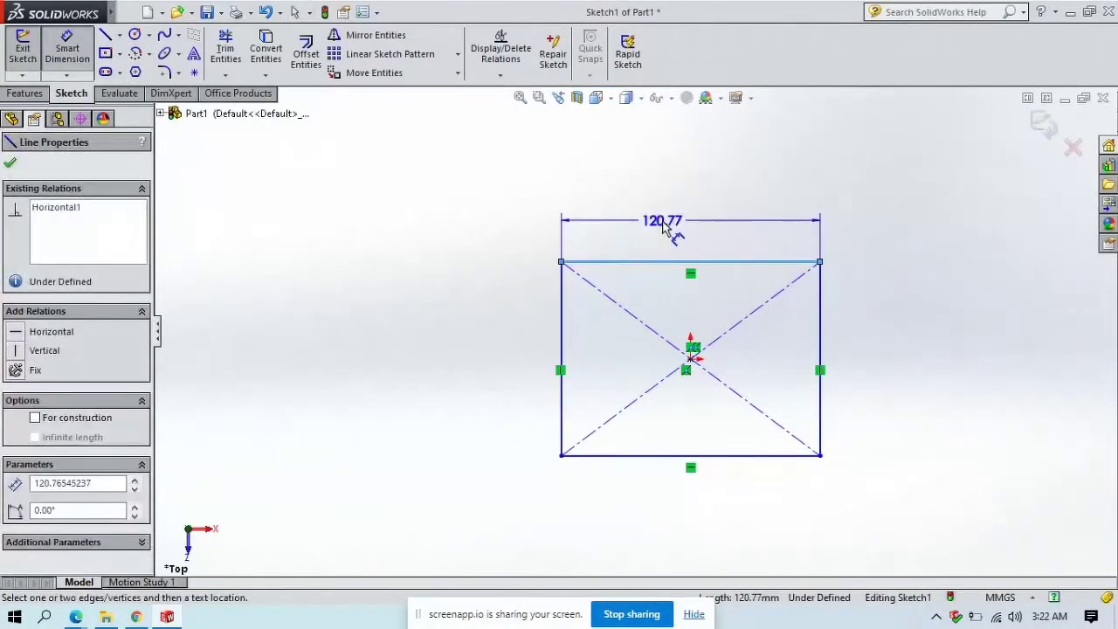
click(671, 223)
text(500)
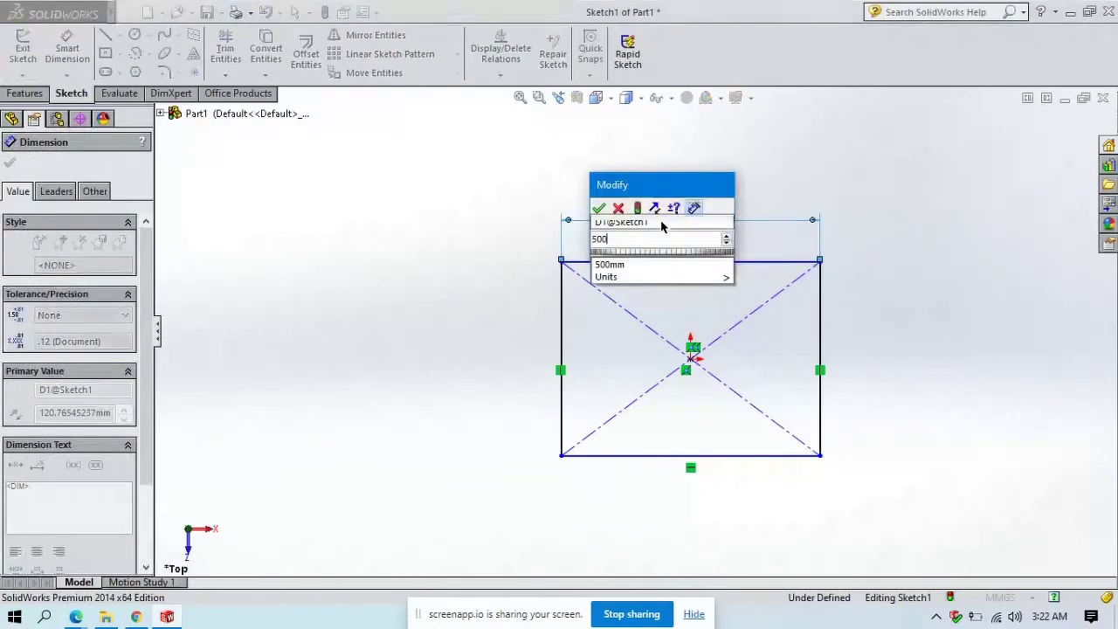
key(Return)
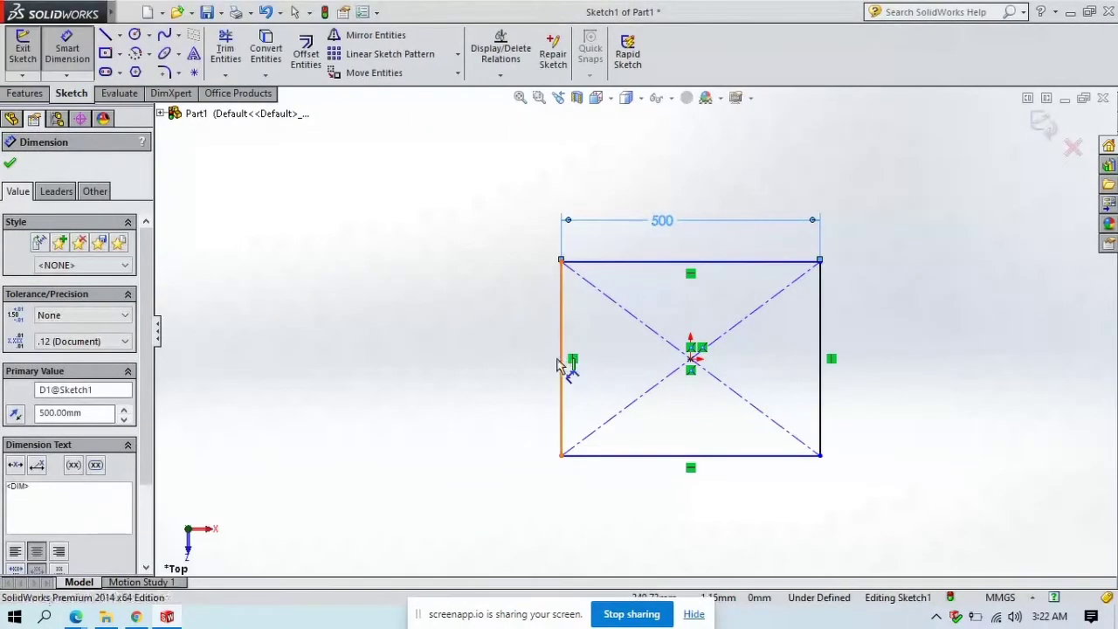
Dimension the rectangle's left vertical edge to 300 mm.
click(562, 365)
click(521, 367)
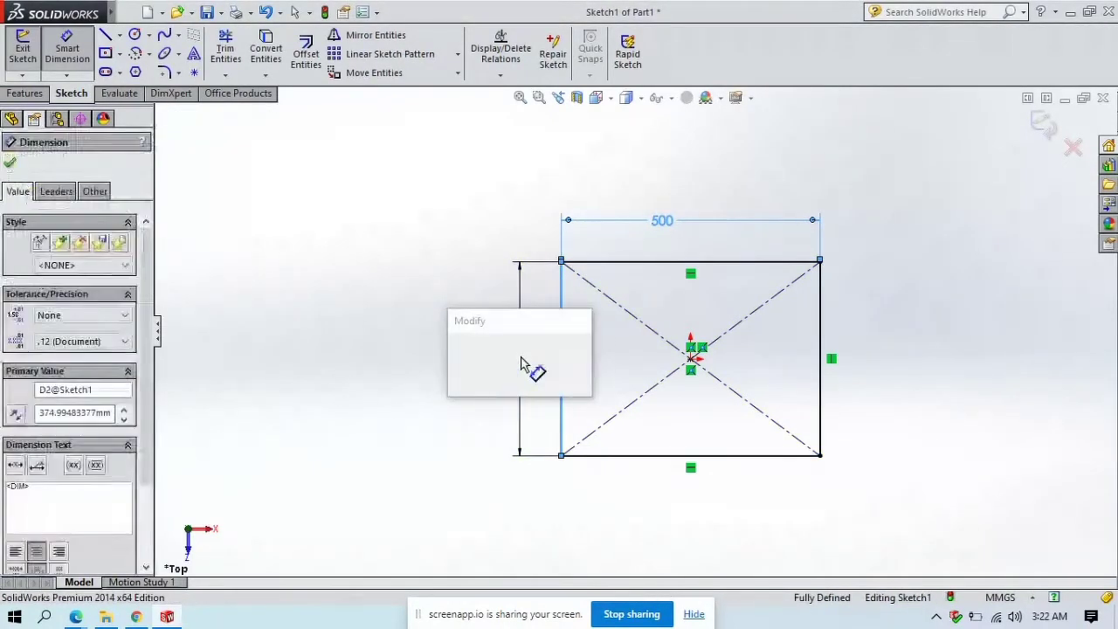
text(500)
key(Return)
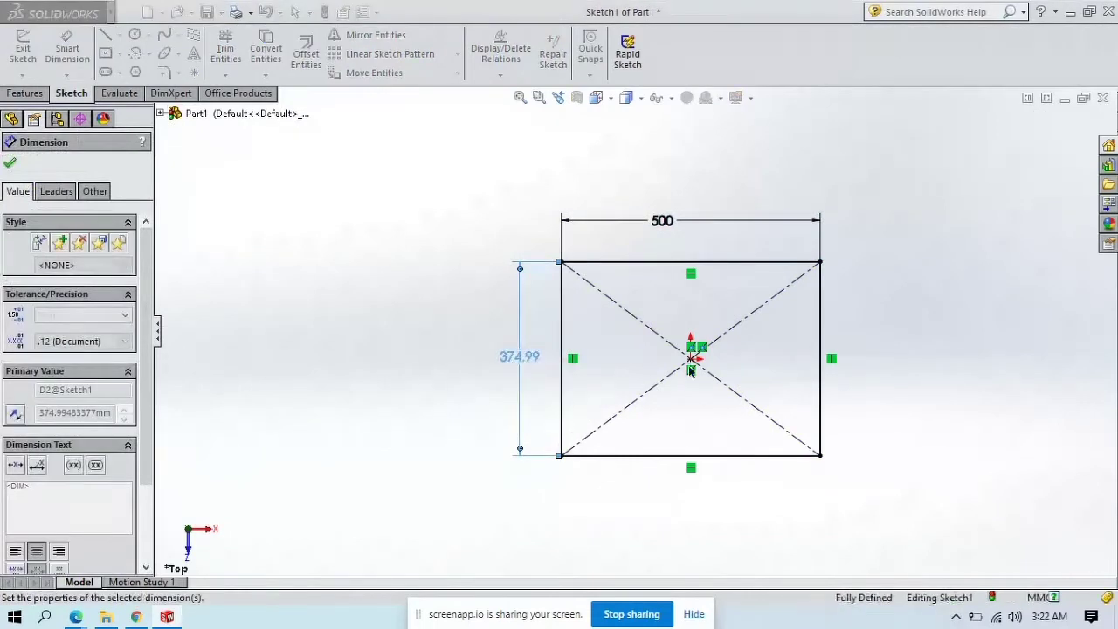
click(10, 162)
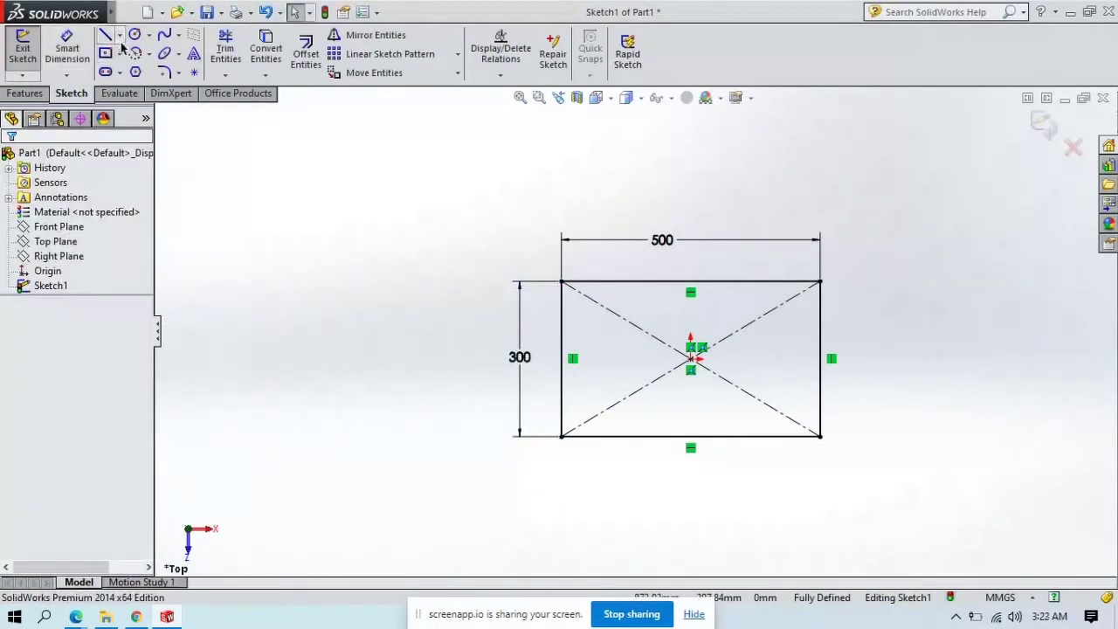
Sketch a vertical line about 345 mm long through the rectangle's centre, extending slightly past both horizontal edges.
key(l)
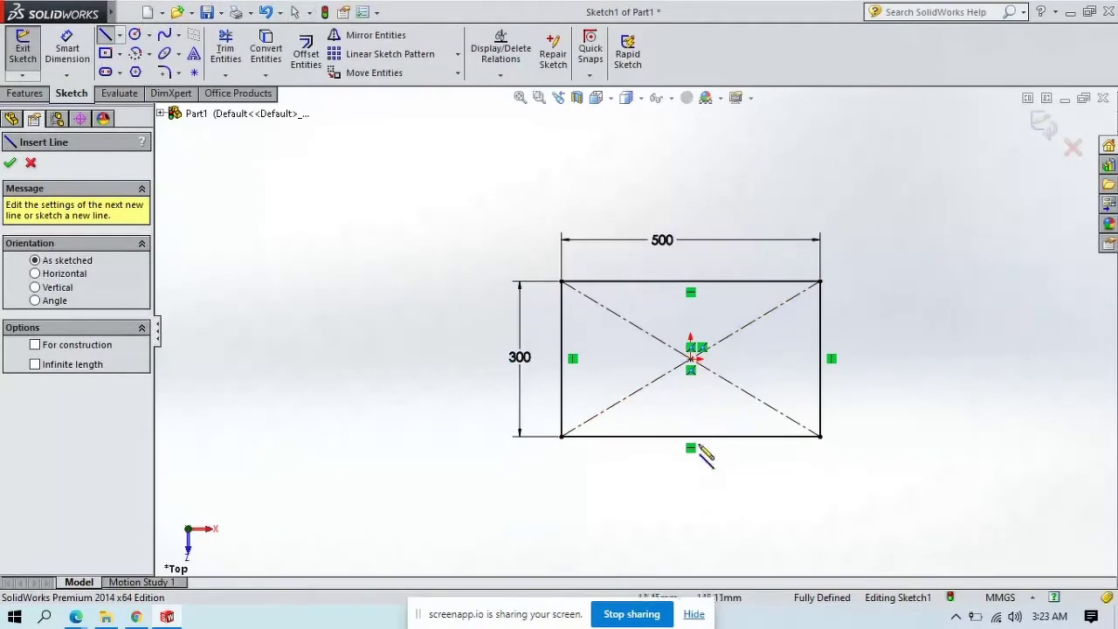
click(691, 436)
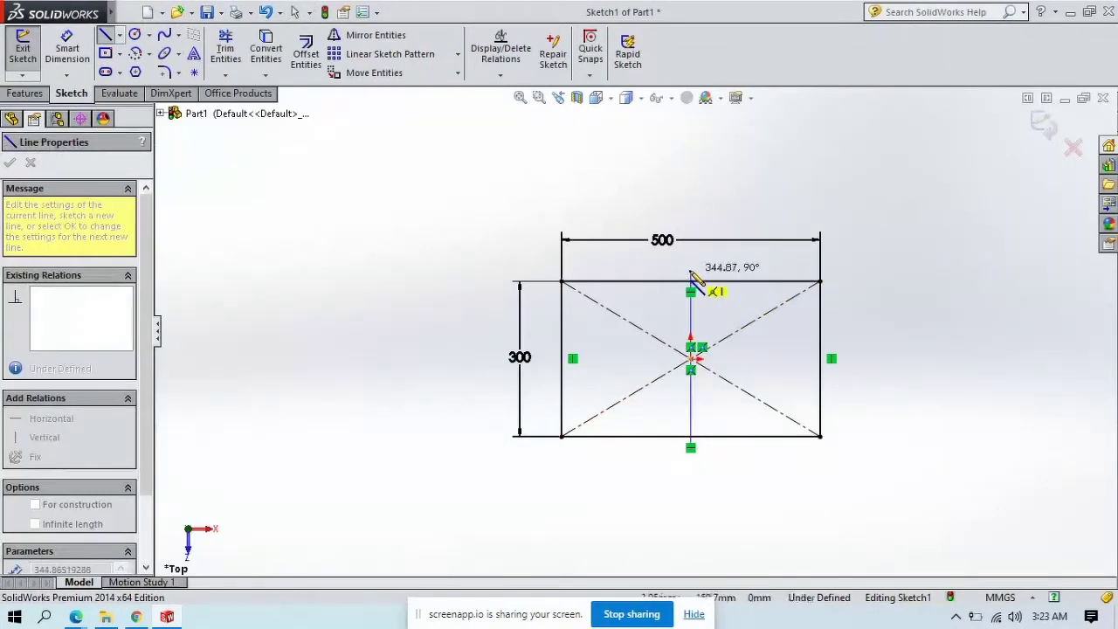
click(691, 281)
key(Escape)
scroll(730, 394, down, 5)
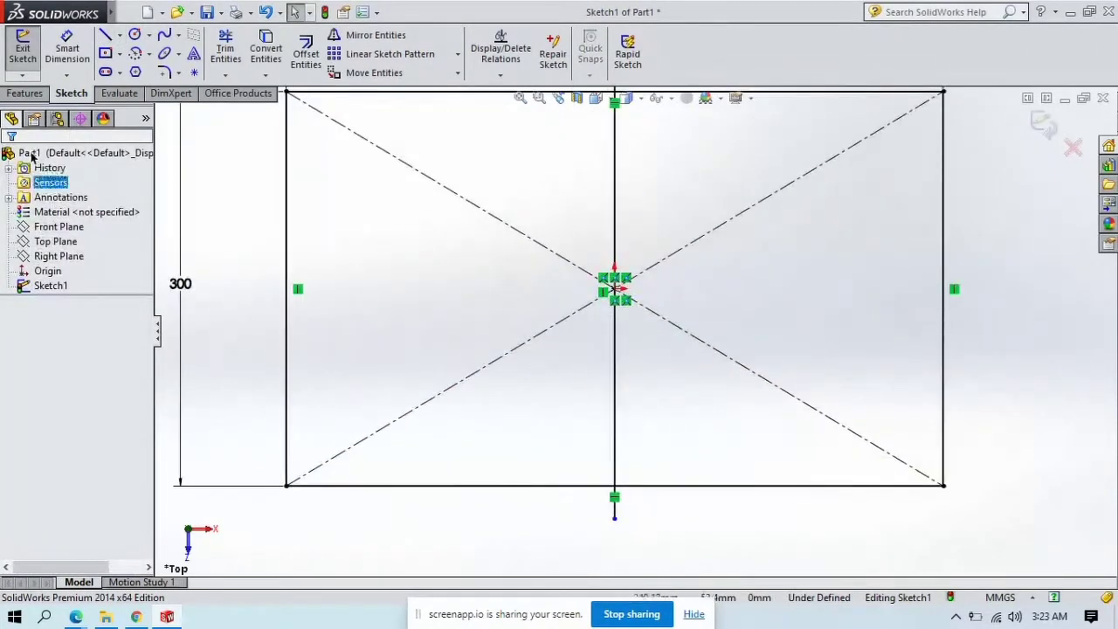
Extrude both halves of the divided rectangle as a blind boss 30 mm deep.
click(19, 94)
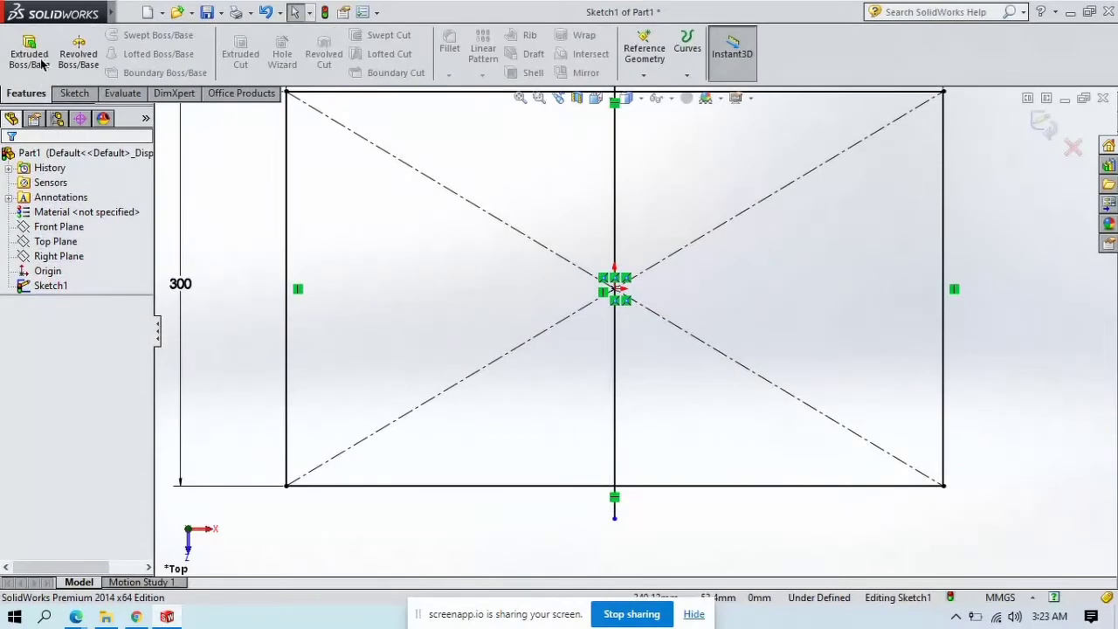
click(686, 406)
click(531, 349)
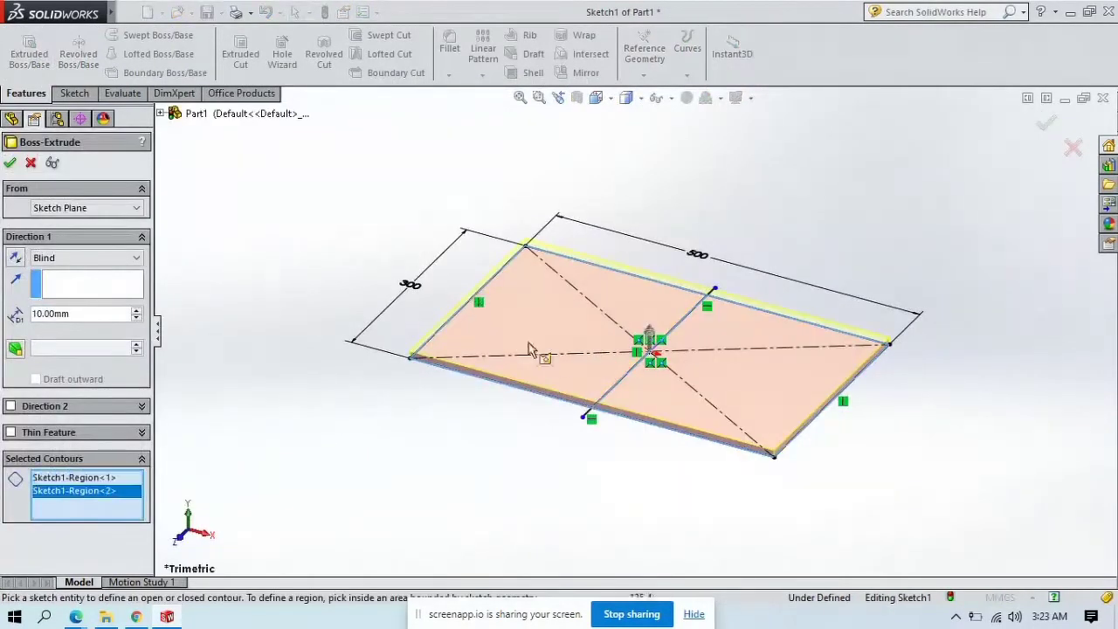
text(2)
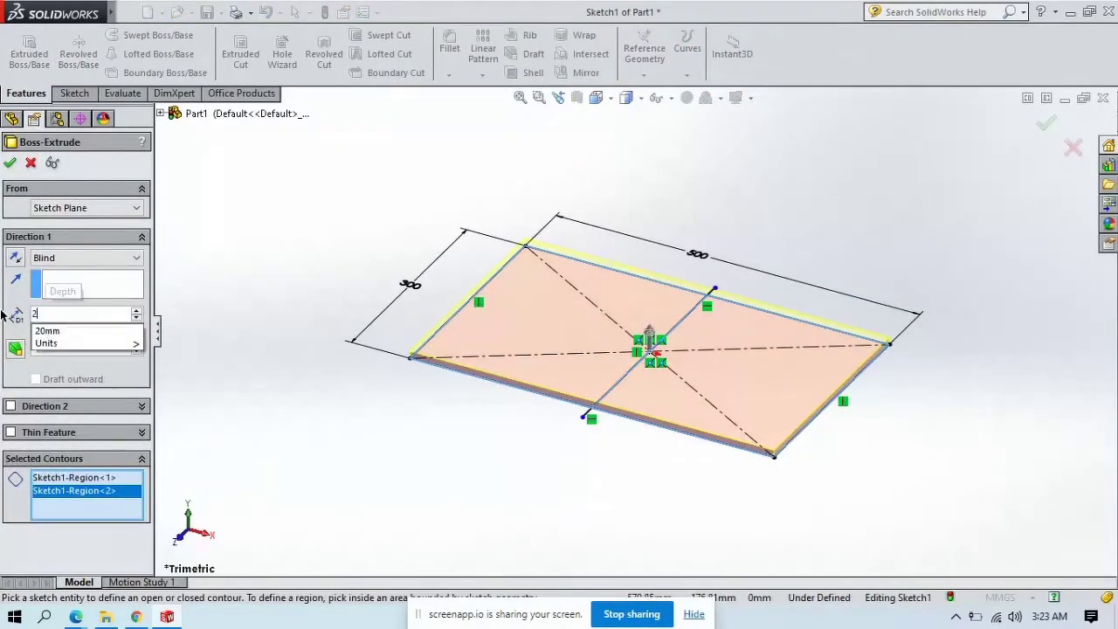
key(BackSpace)
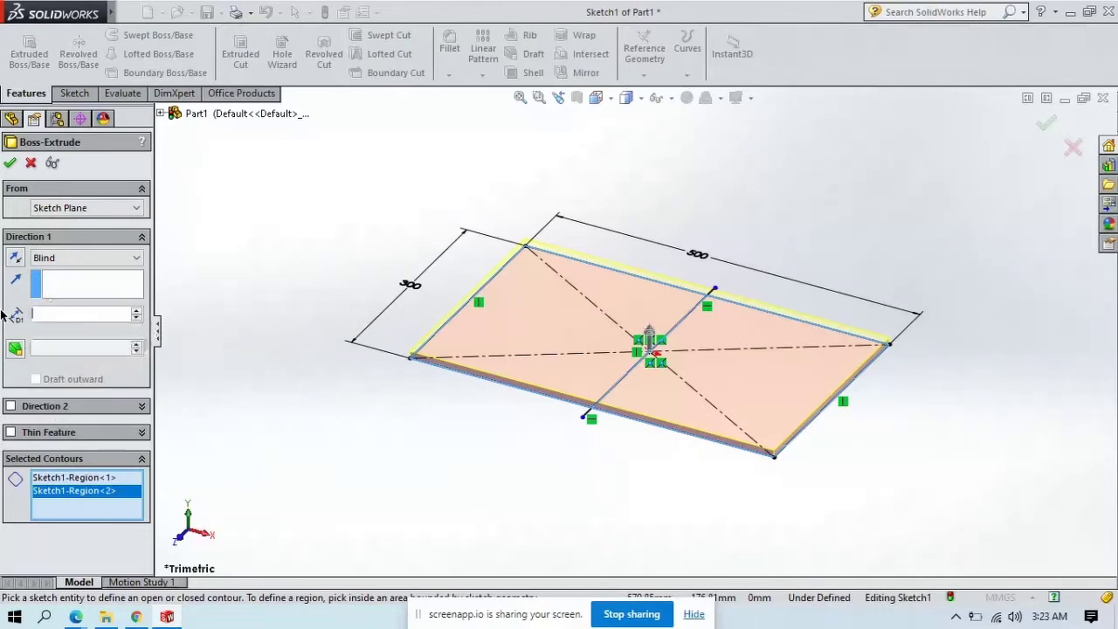
text(39)
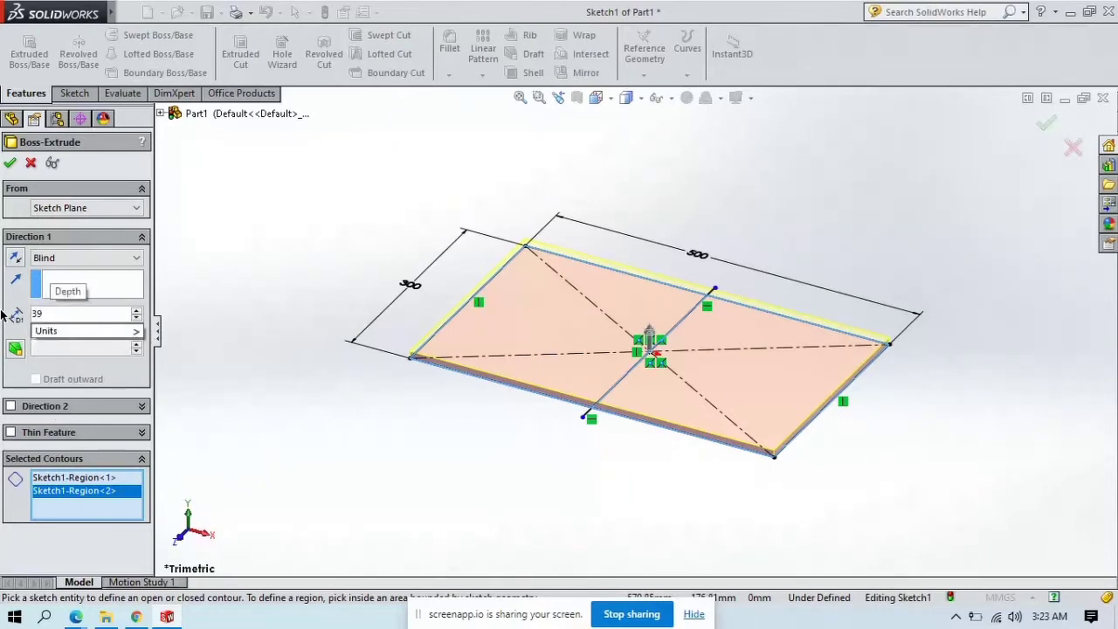
key(BackSpace)
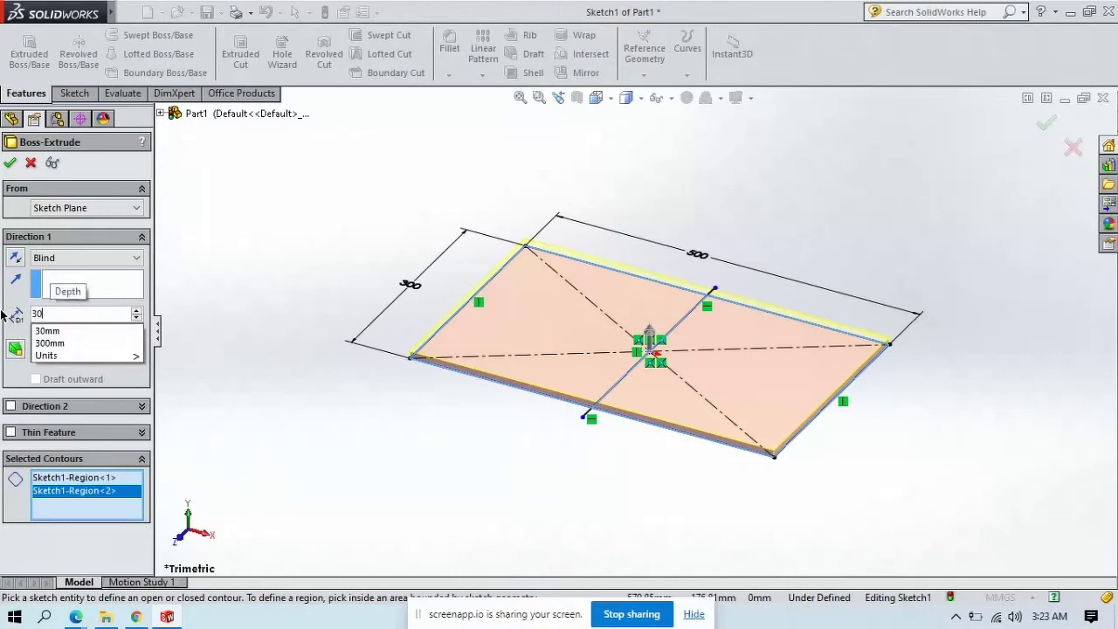
text(0)
key(Return)
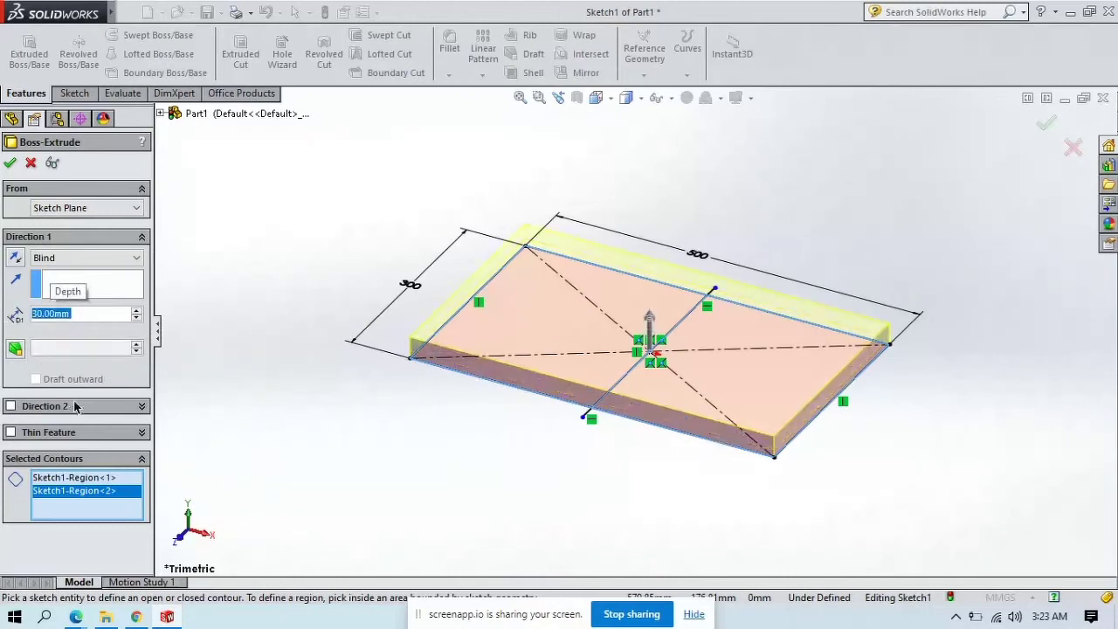
click(12, 164)
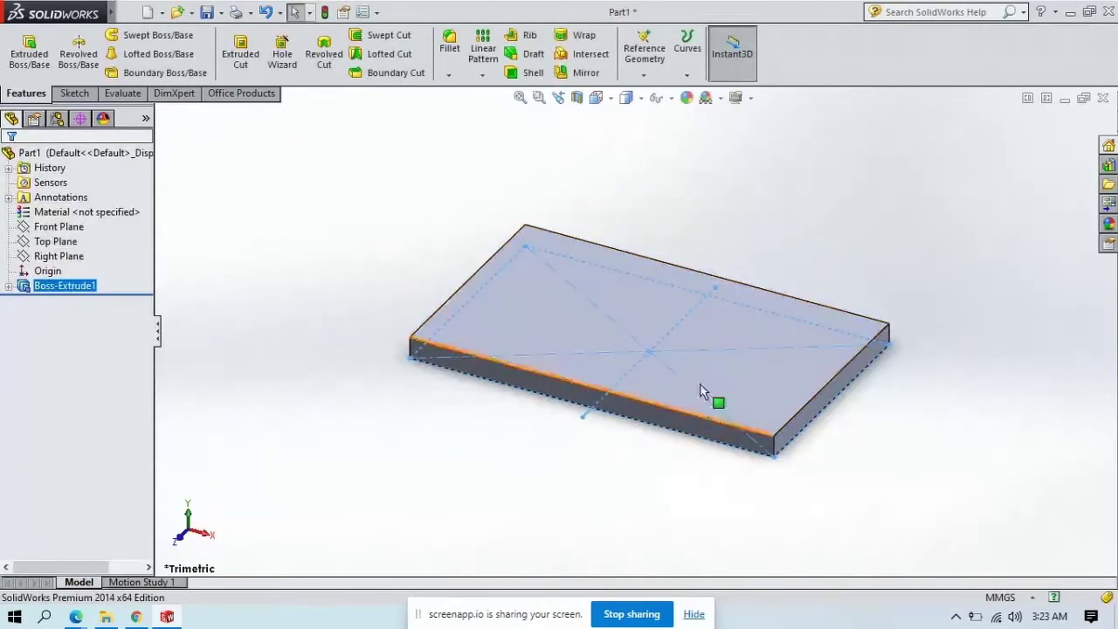
On the plate's front face, sketch a 30 mm vertical line from the midpoint of the lower edge to the upper edge.
click(597, 97)
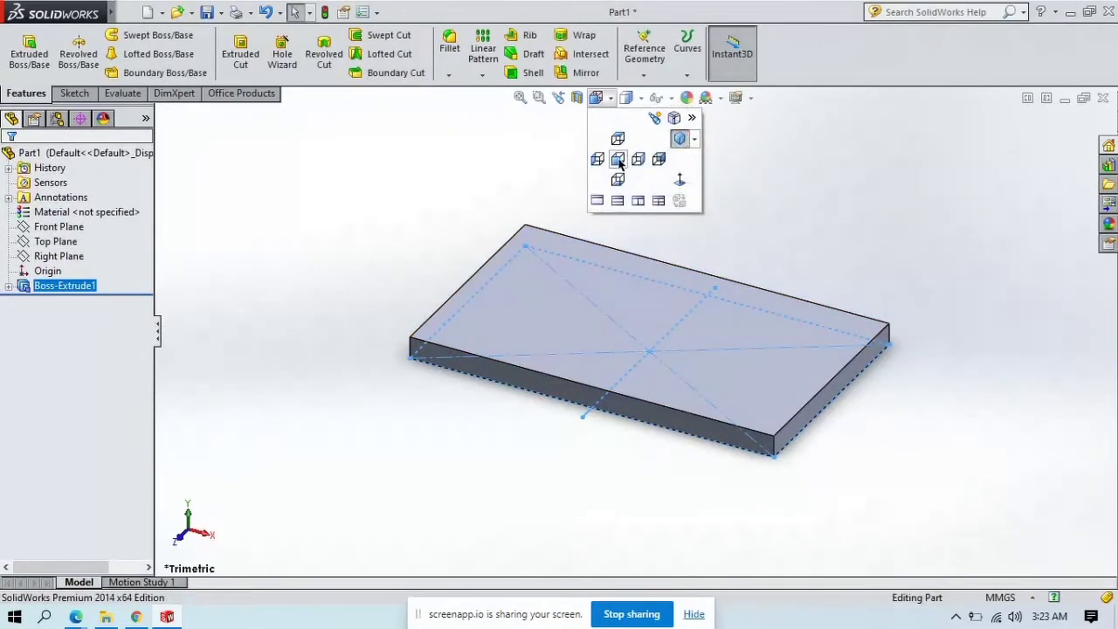
click(617, 159)
click(72, 94)
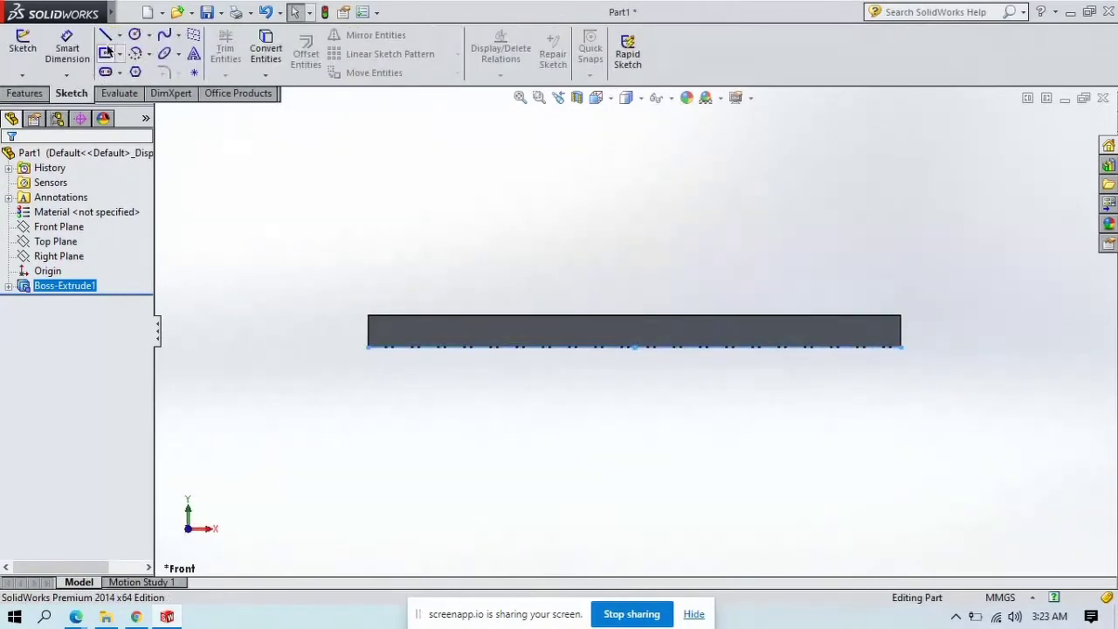
click(633, 340)
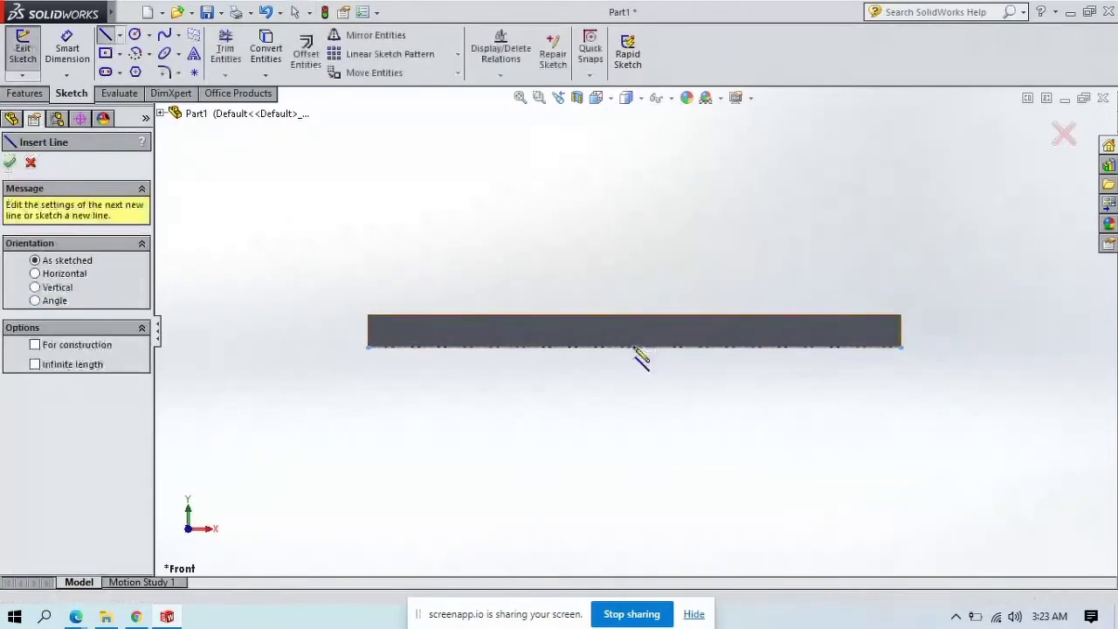
click(635, 347)
click(634, 316)
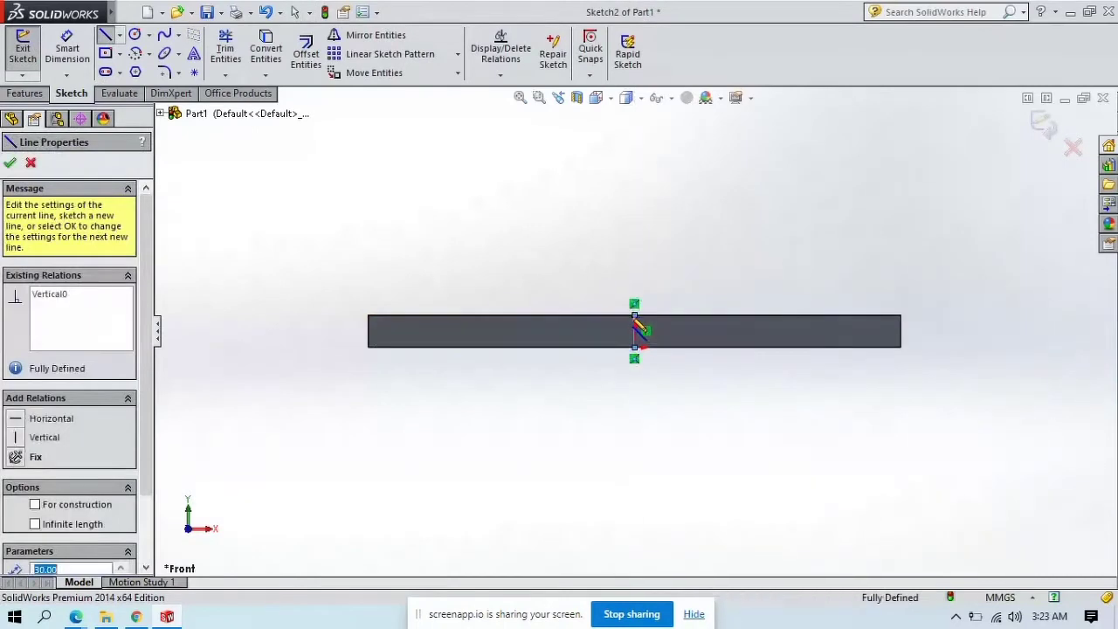
key(Escape)
Sketch a 30 mm diameter circle centred on the vertical line's midpoint, spanning the plate's full thickness.
scroll(644, 327, up, 2)
scroll(616, 327, down, 6)
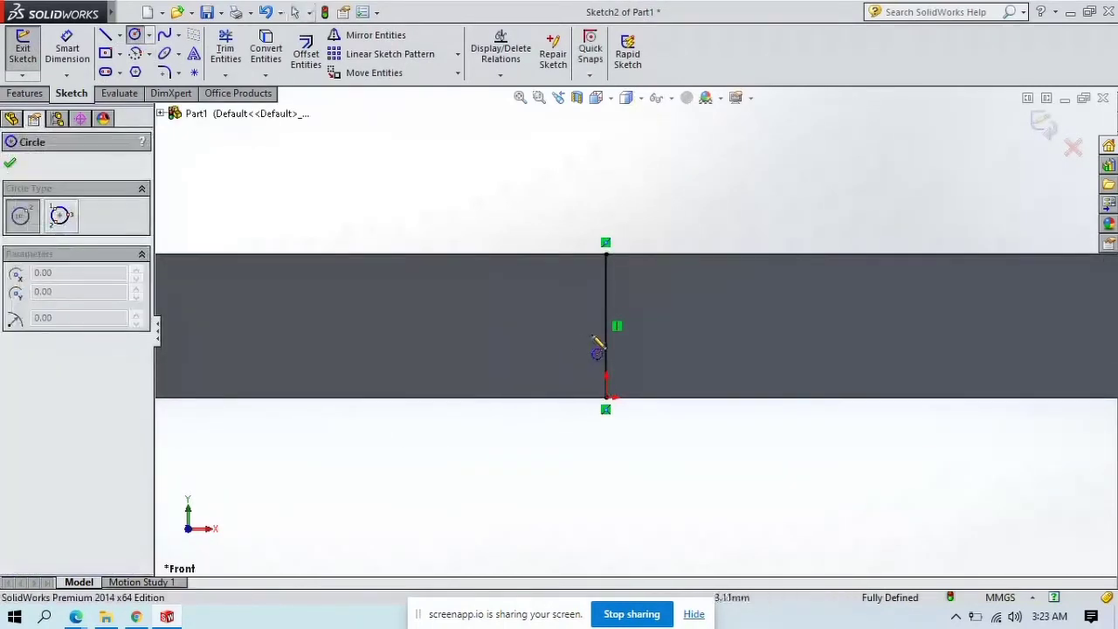
drag(605, 326, 647, 404)
key(Escape)
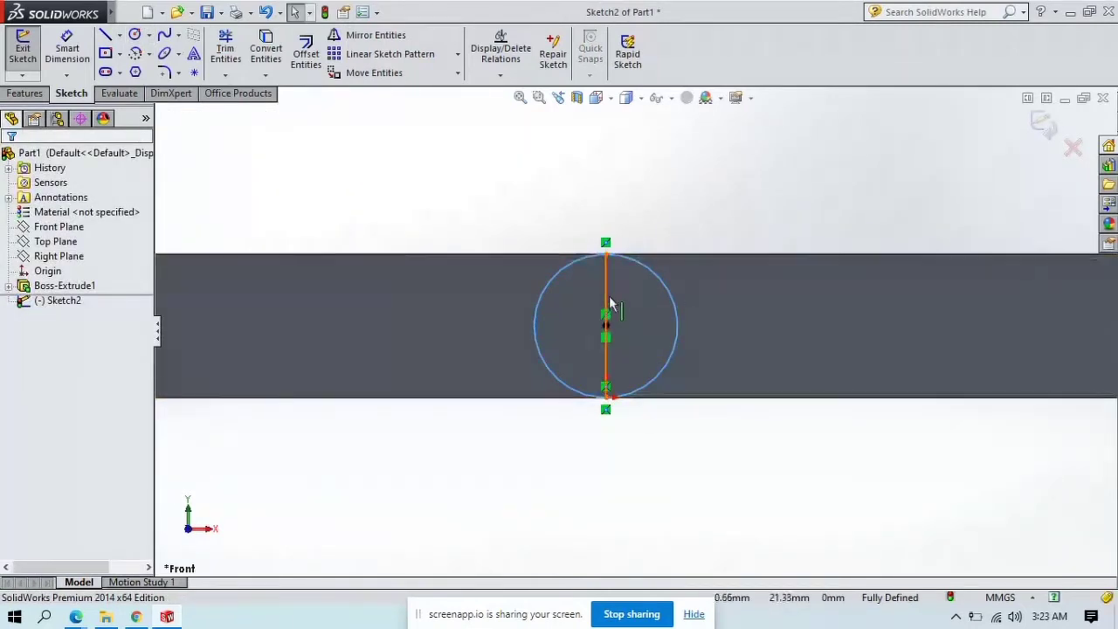
Delete the vertical guide line and exit the front-face sketch, switching to the back view of the plate.
click(605, 303)
key(Delete)
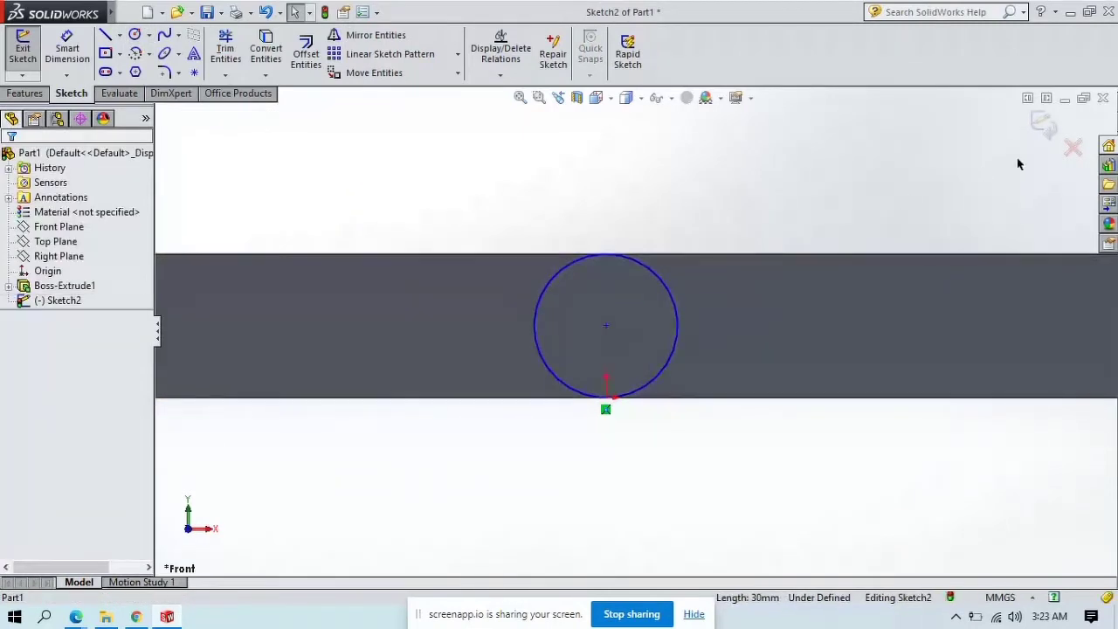
click(1046, 131)
click(597, 98)
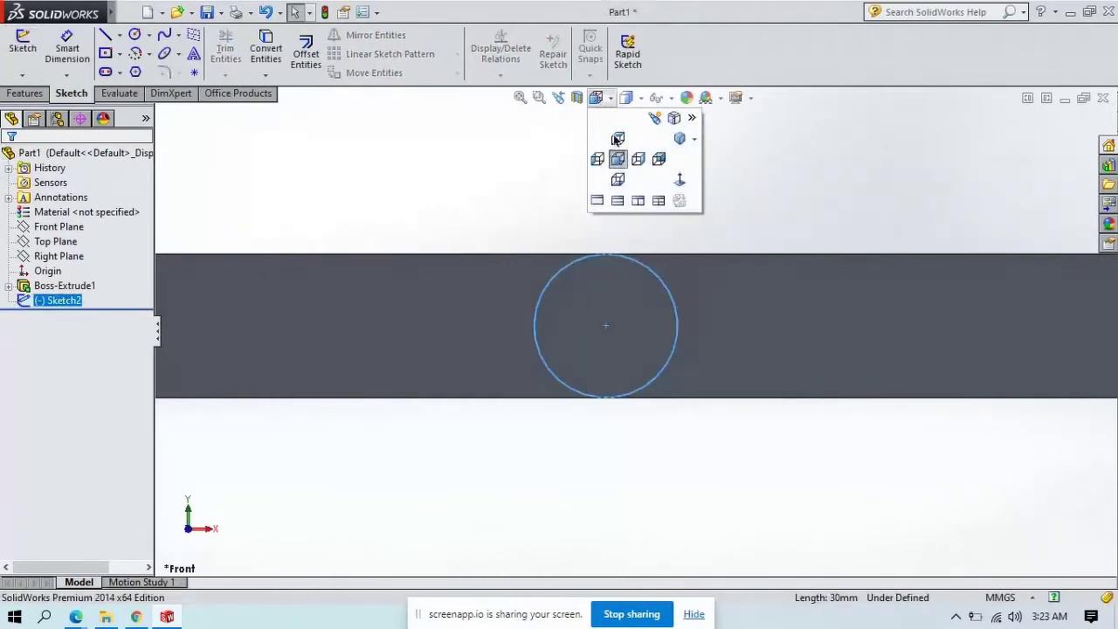
click(658, 159)
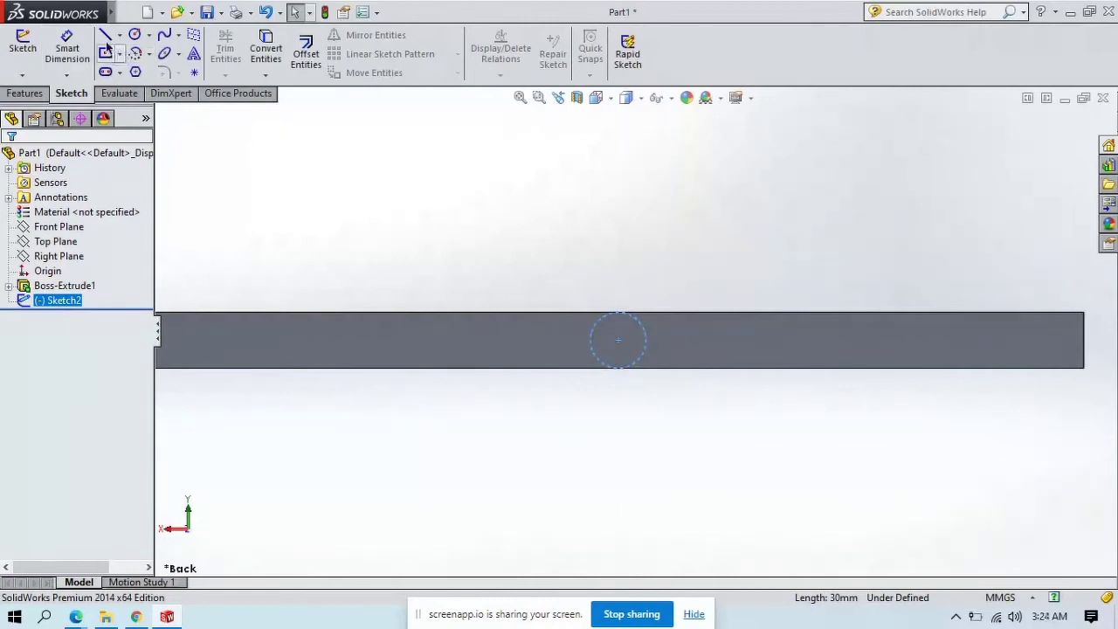
click(435, 340)
click(618, 361)
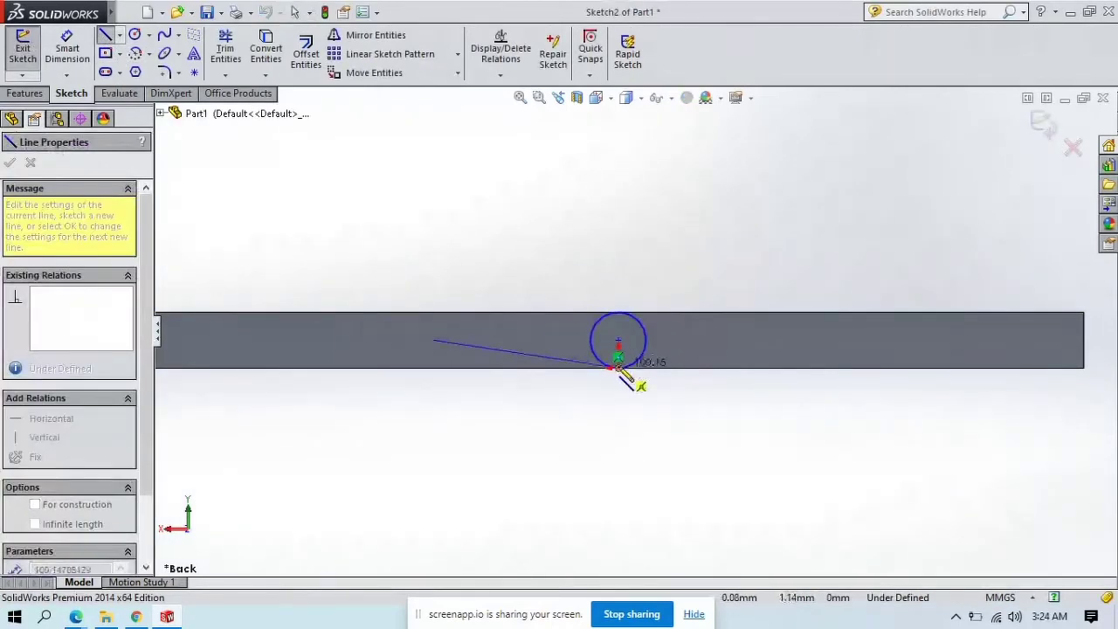
key(Escape)
key(Escape)
click(1044, 124)
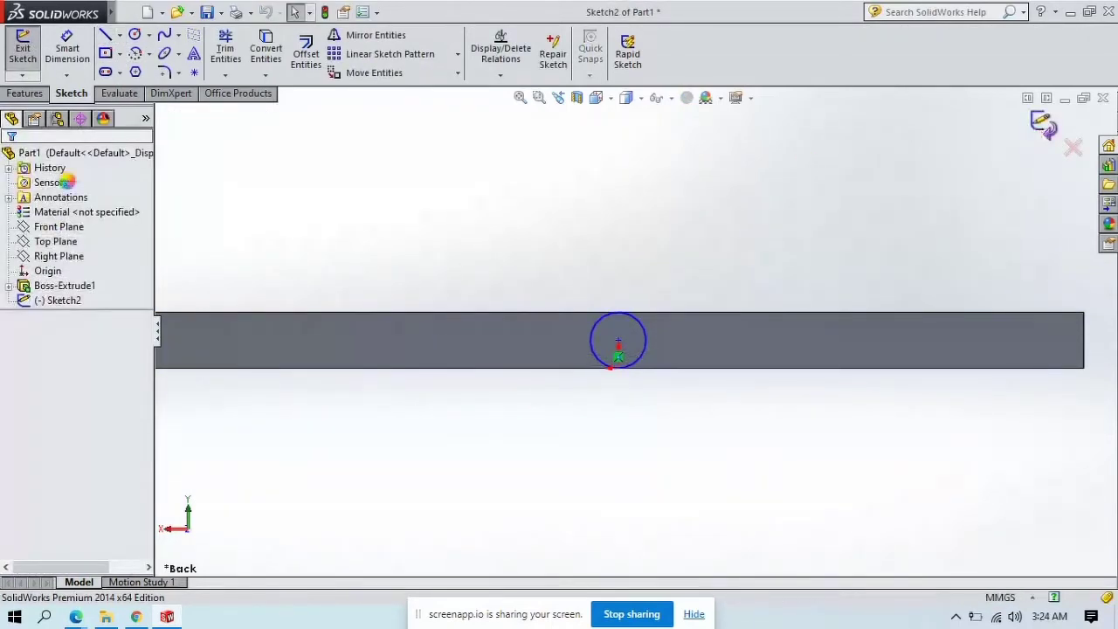
In a new sketch on the plate's back face, draw a 30 mm vertical line between the midpoints of its lower and upper edges.
click(104, 34)
click(623, 368)
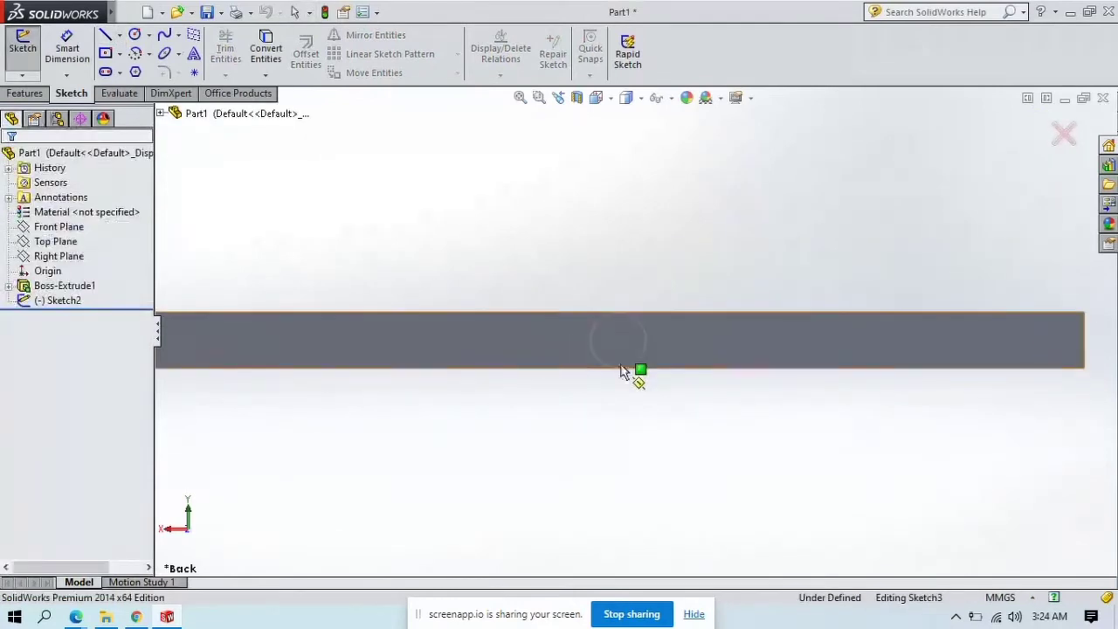
click(618, 368)
click(618, 313)
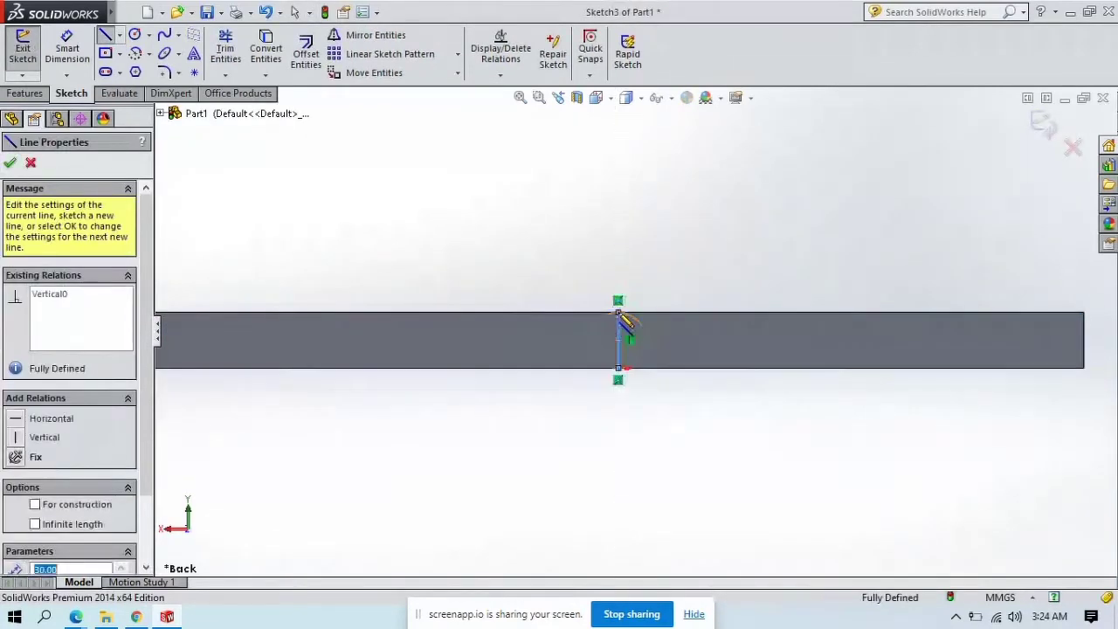
key(Escape)
key(Escape)
Sketch a circle centred on the back face's vertical line at its midpoint, reaching both long edges of the plate.
scroll(602, 351, down, 3)
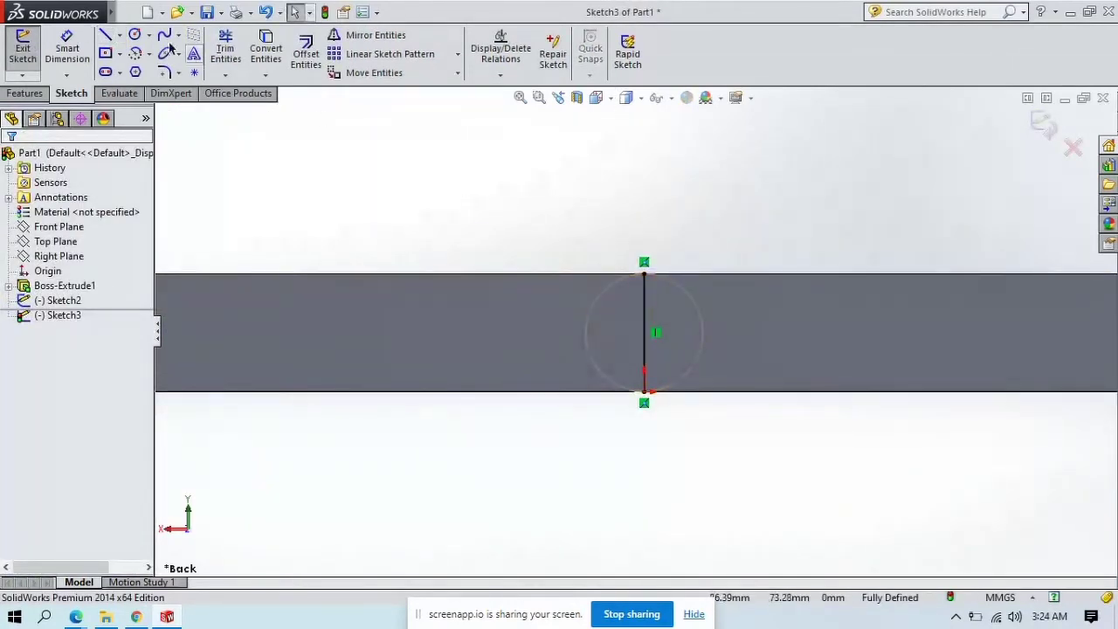
click(133, 35)
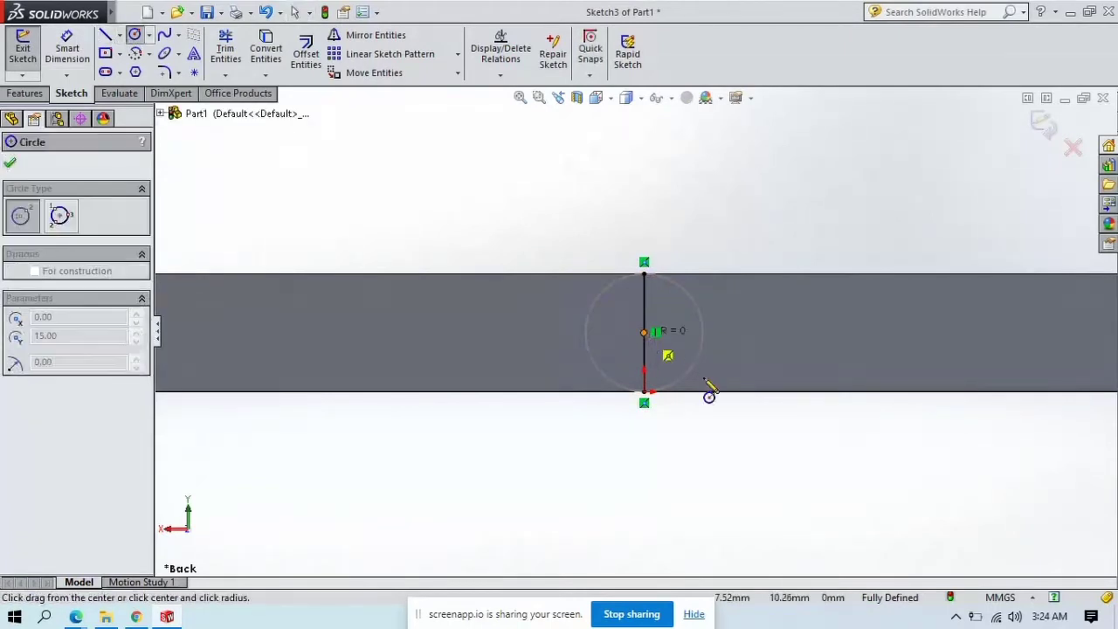
click(644, 332)
click(685, 401)
key(Escape)
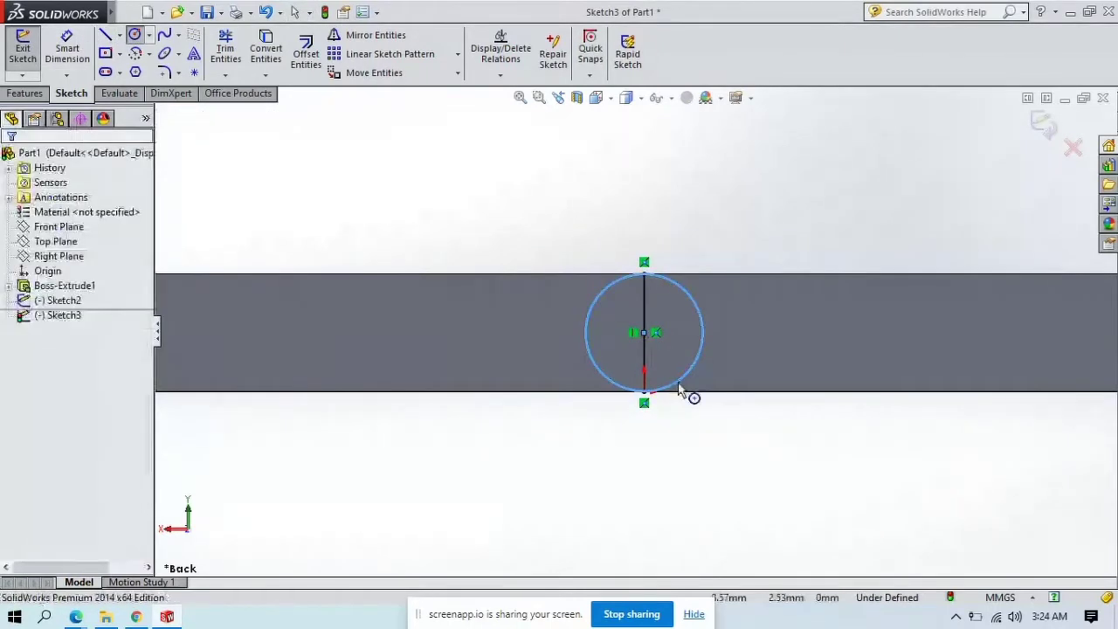
Delete the vertical guide line inside the back-face circle and exit the sketch.
click(644, 352)
key(Delete)
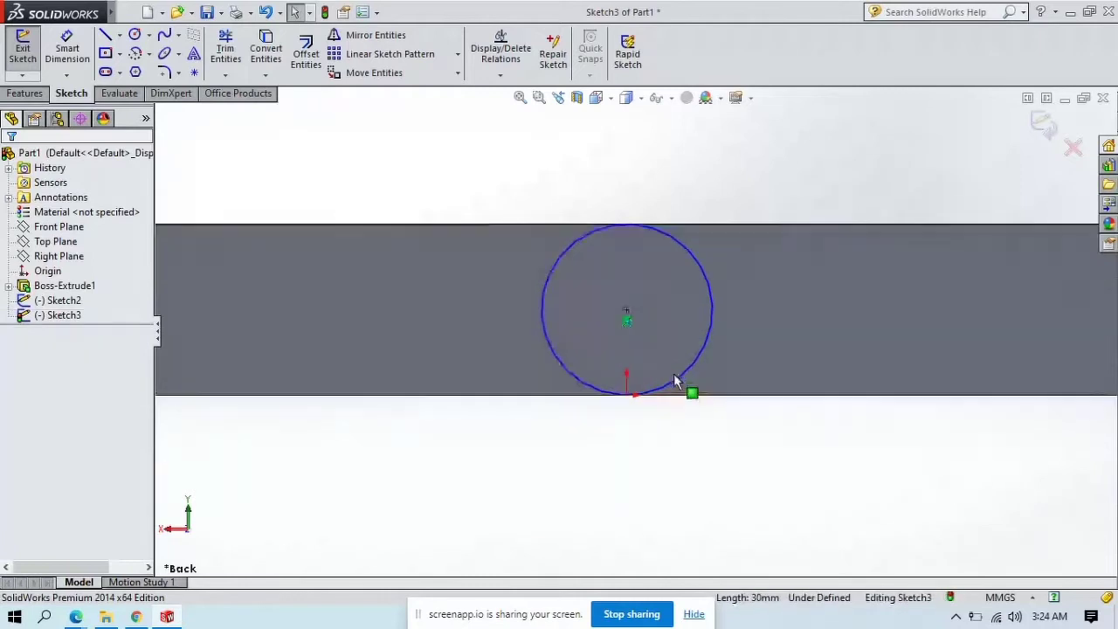
scroll(690, 392, down, 2)
click(1043, 124)
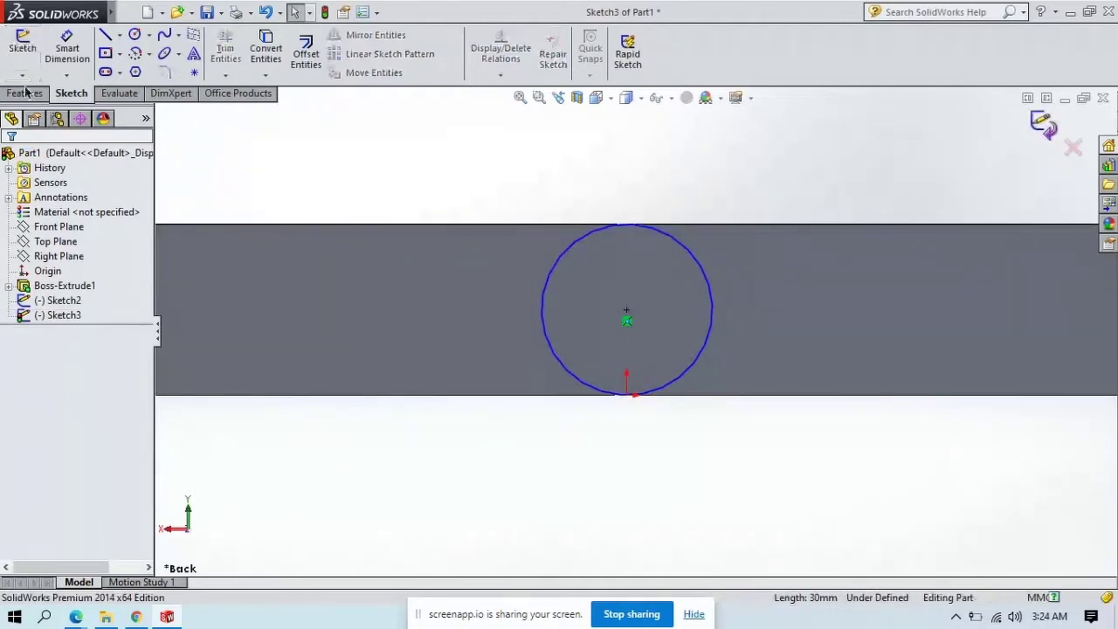
In isometric view, extrude the back-face circle as a blind boss 30 mm outward from the plate.
click(595, 98)
click(621, 152)
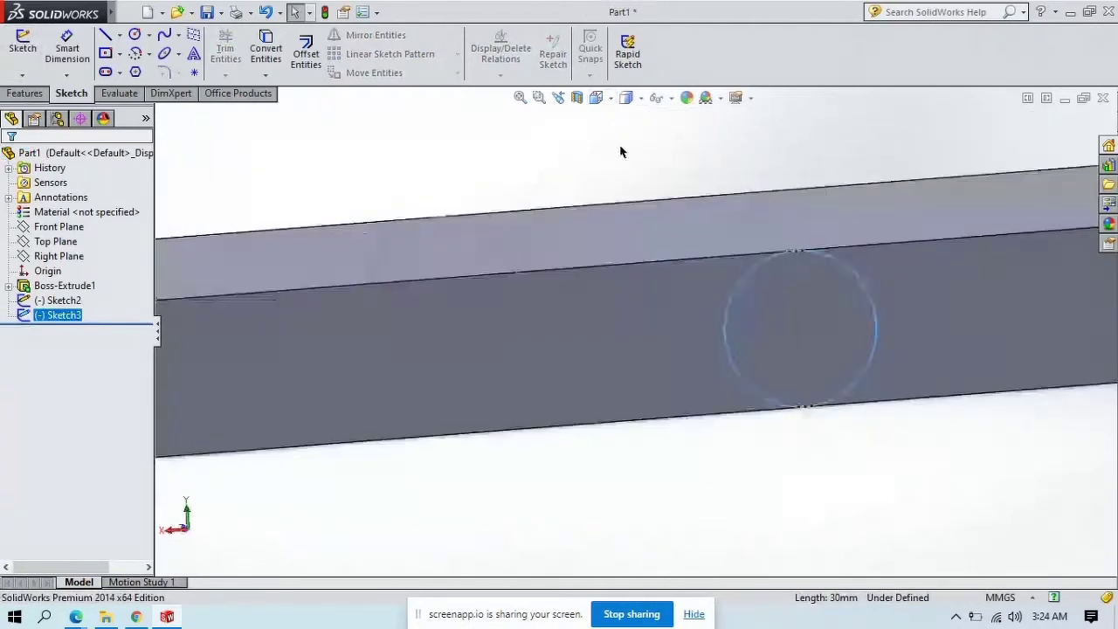
click(24, 92)
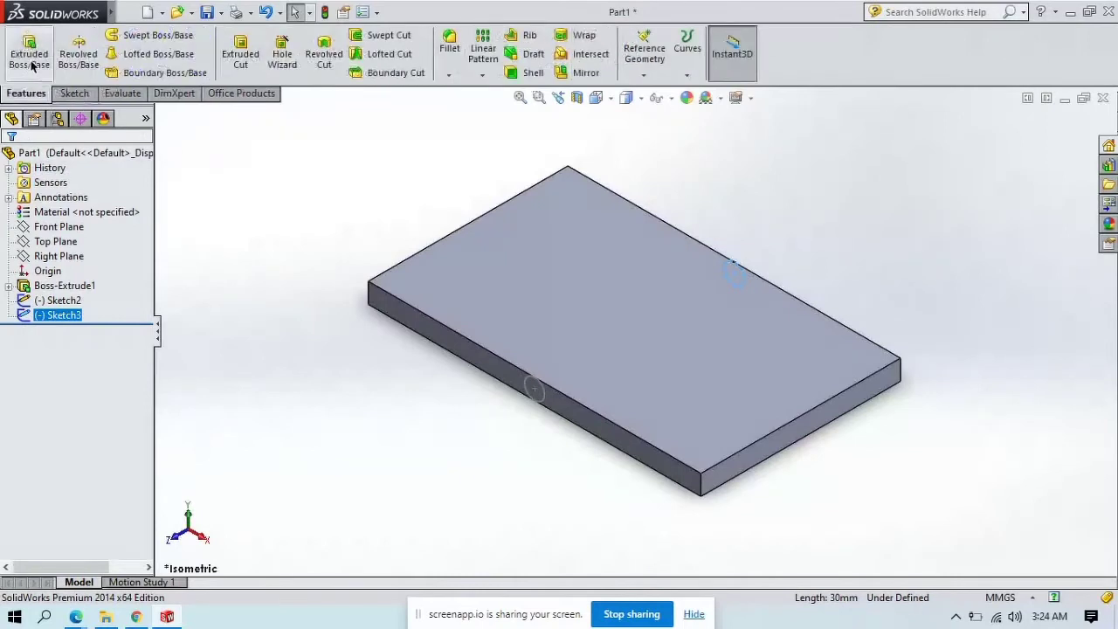
key(Escape)
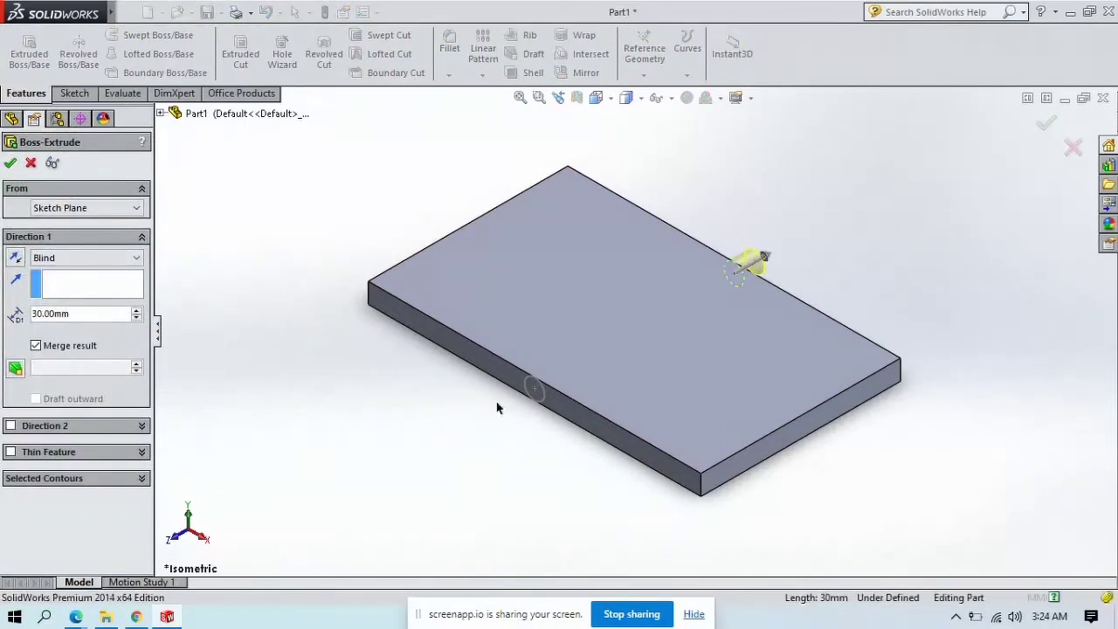
key(Return)
Extrude the front-face circle as a blind boss 30 mm outward from the plate.
click(533, 389)
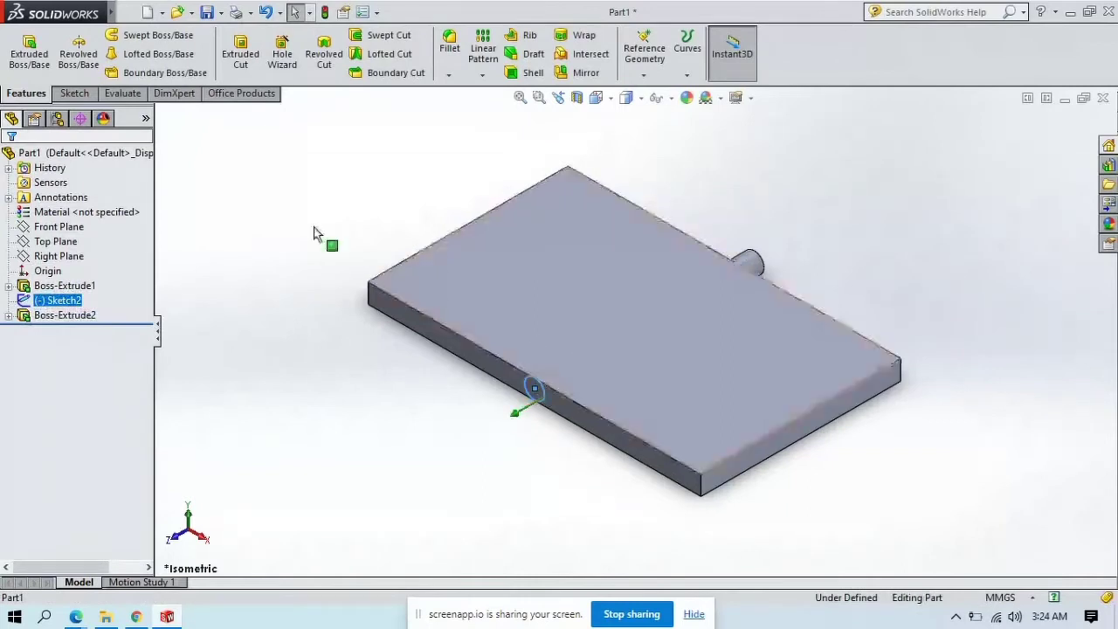
click(22, 72)
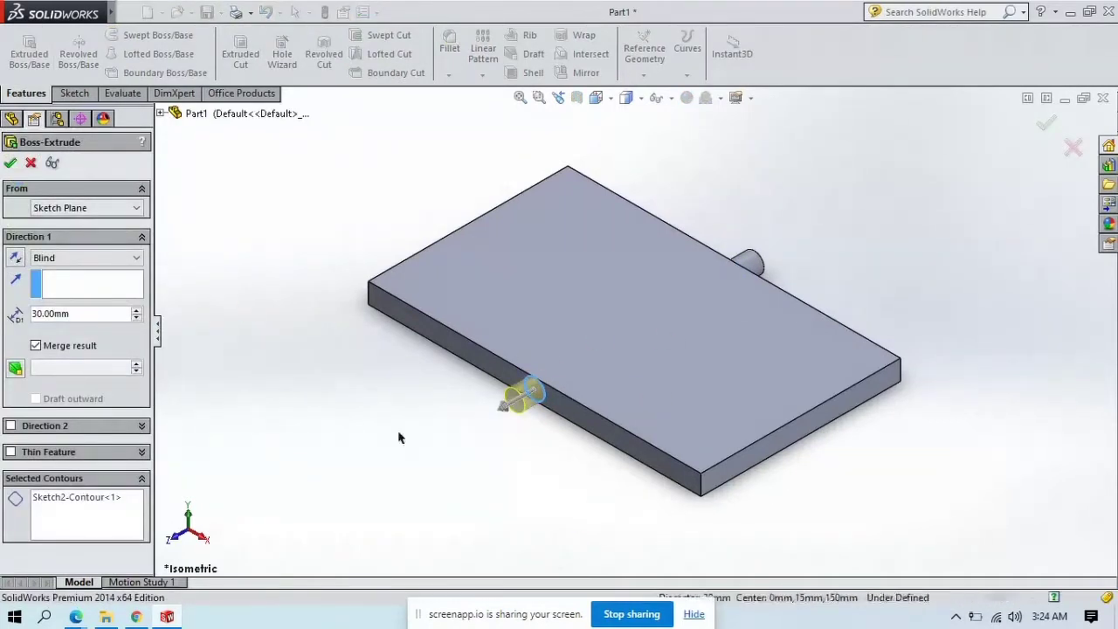
key(Return)
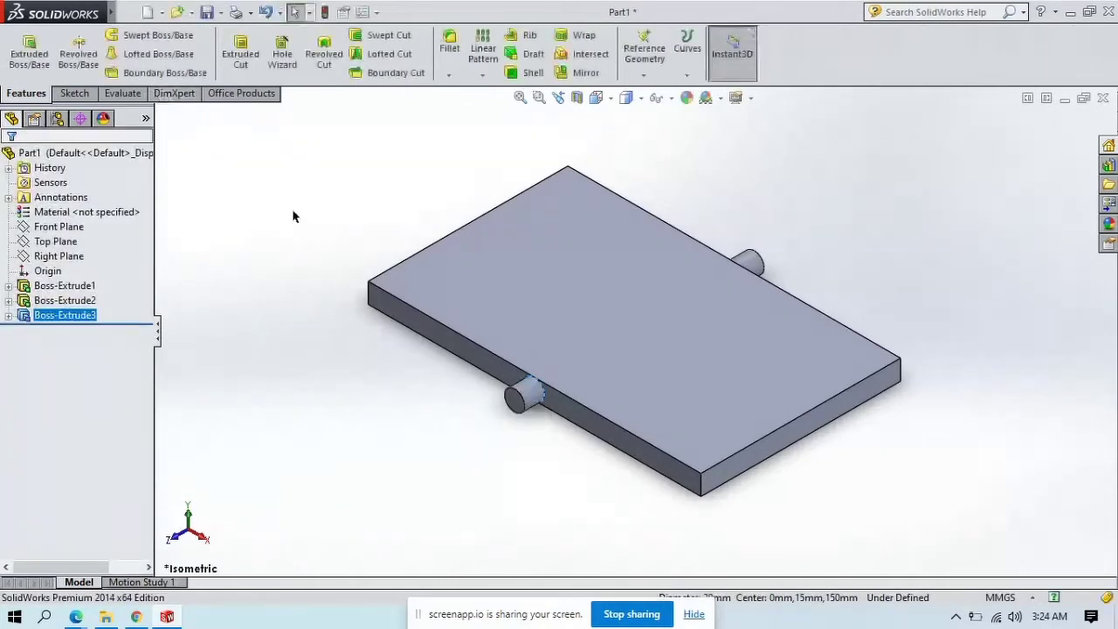
Save the part as Part1.SLDPRT in the vrePsOLIDWORLS folder on the Desktop.
click(129, 12)
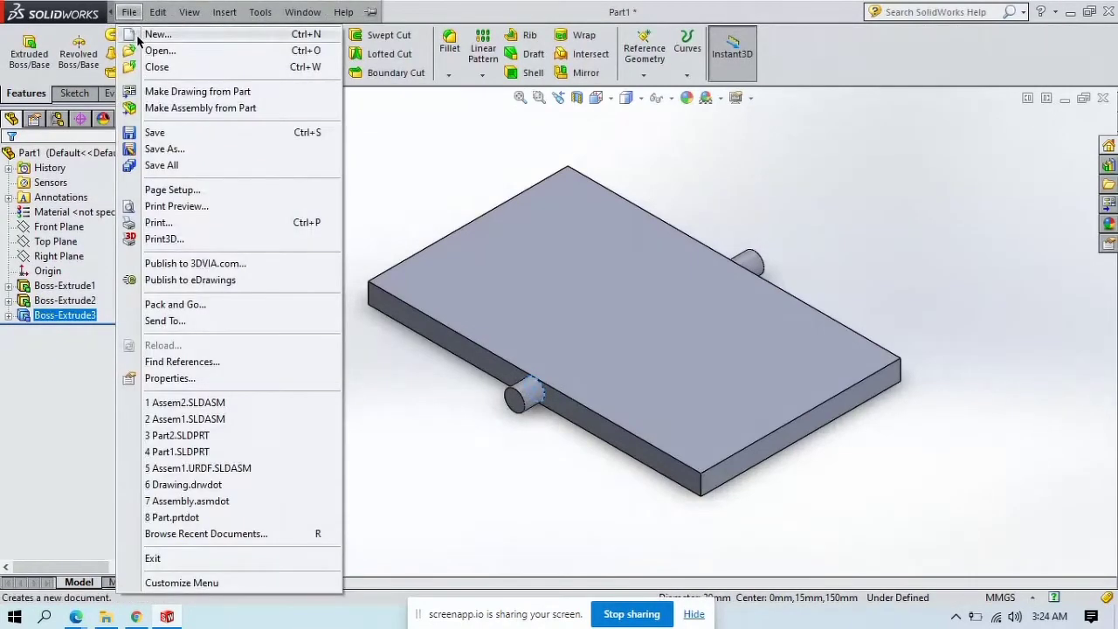
click(168, 151)
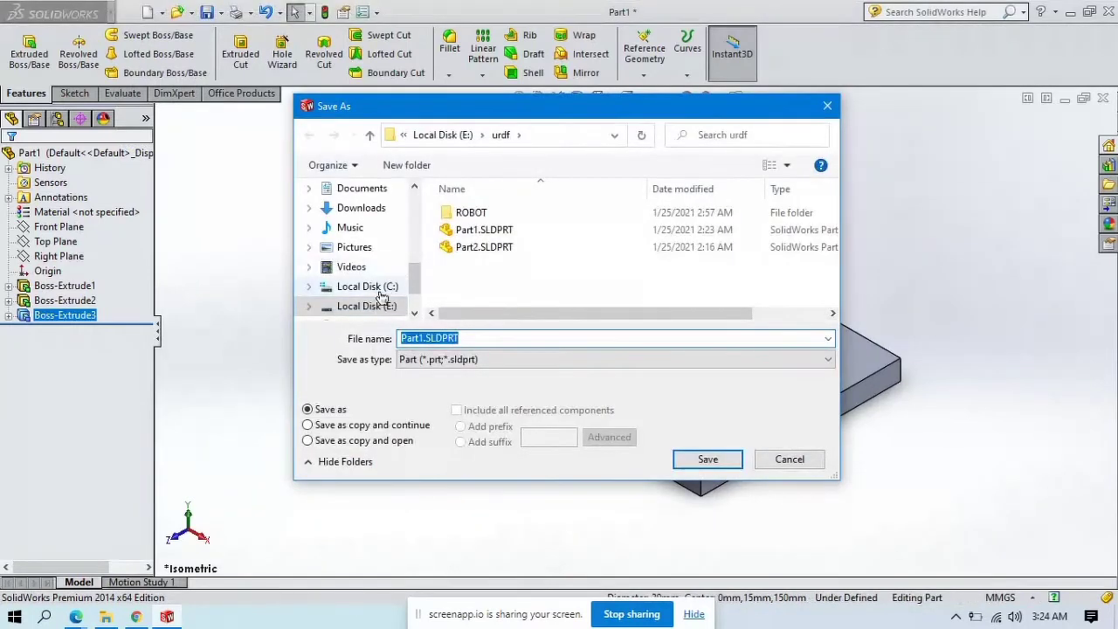
click(380, 293)
click(361, 226)
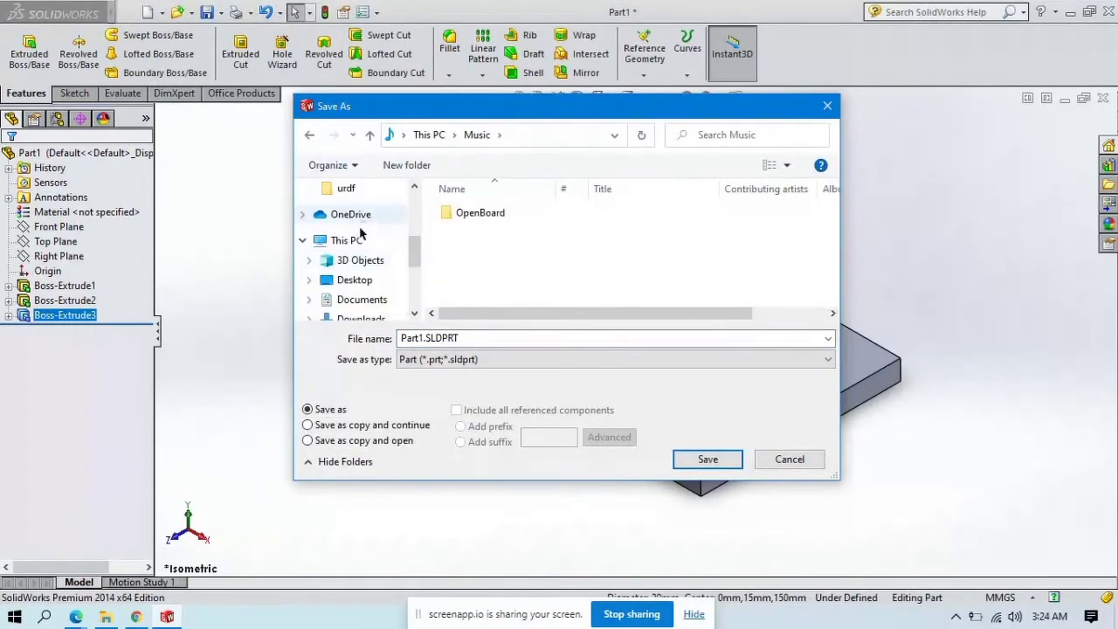
click(354, 280)
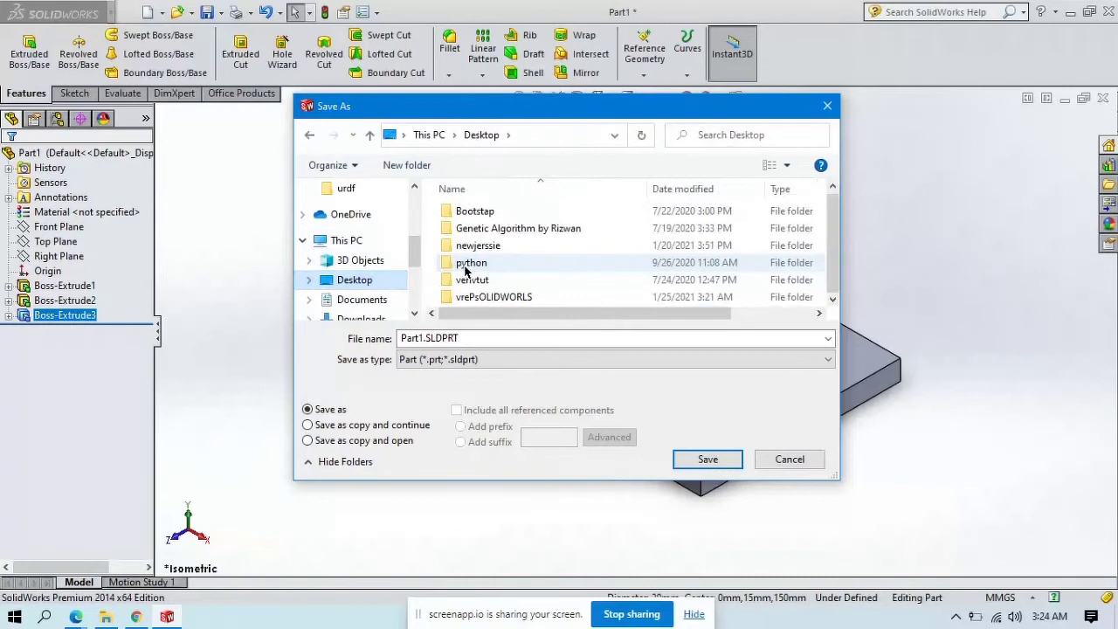
double_click(481, 297)
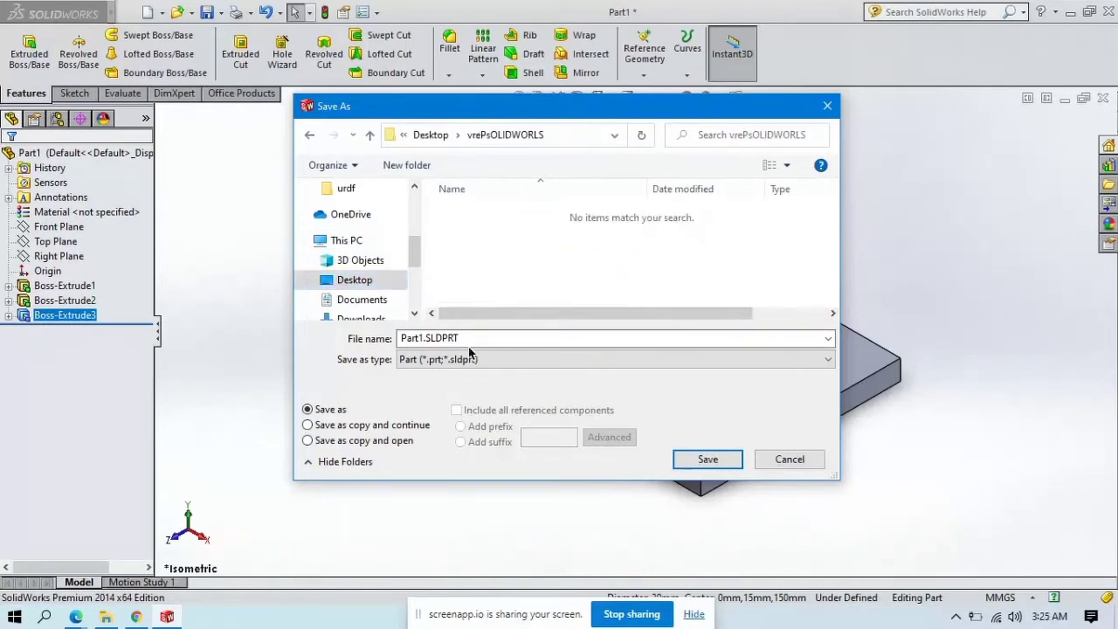
click(725, 470)
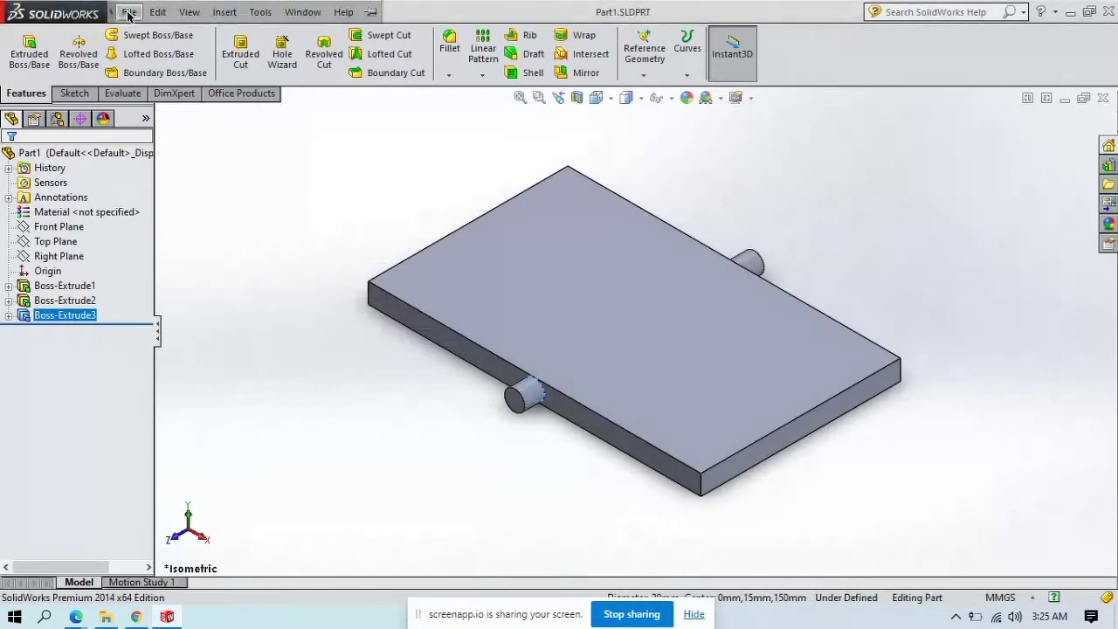
Create a new part document.
click(129, 12)
click(131, 49)
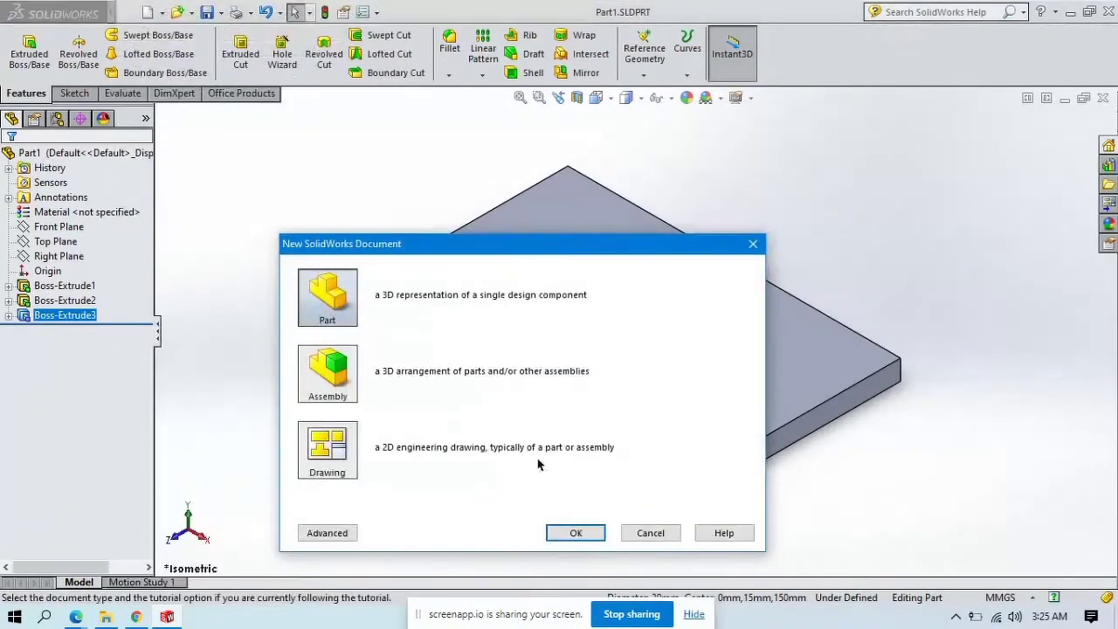
click(571, 538)
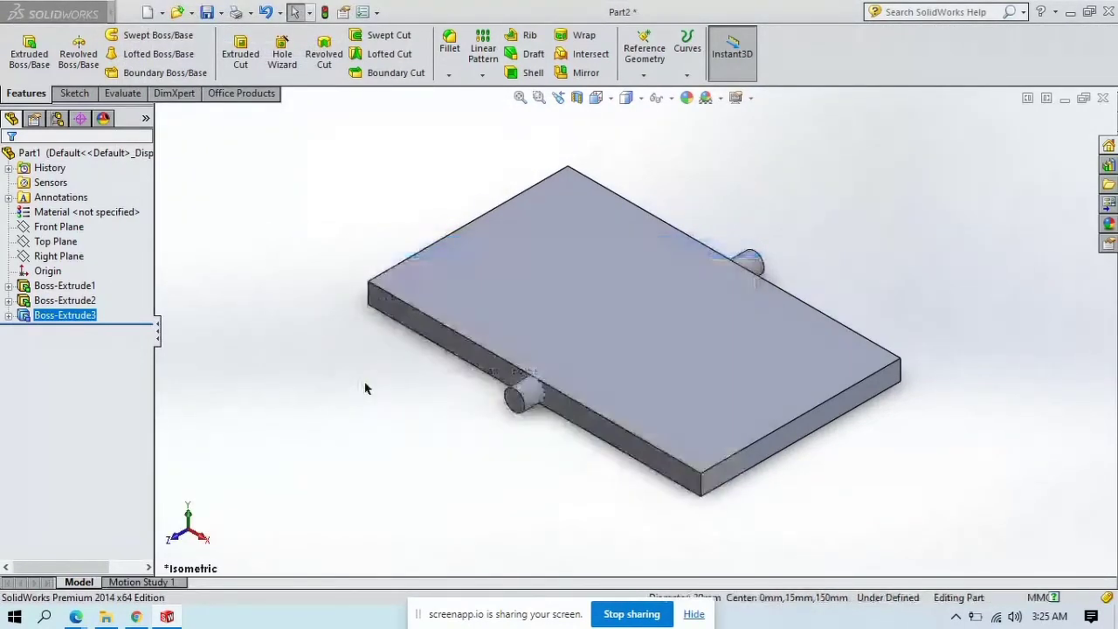
On the Front Plane, sketch a circle centred on the origin with a radius of about 50.6 mm.
click(75, 93)
click(137, 35)
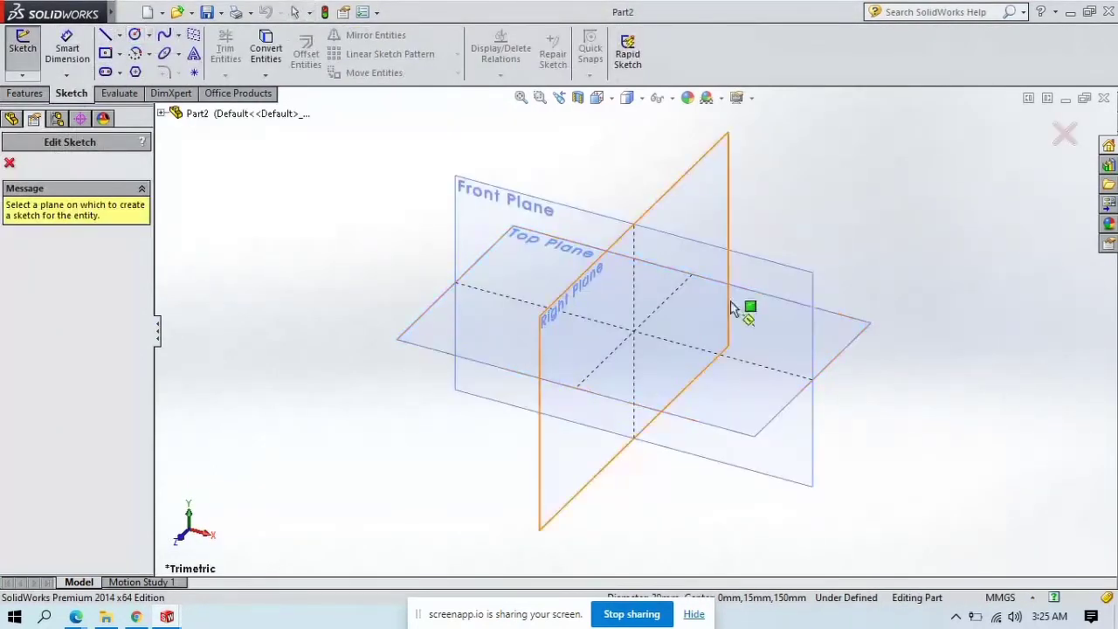
click(651, 328)
click(651, 327)
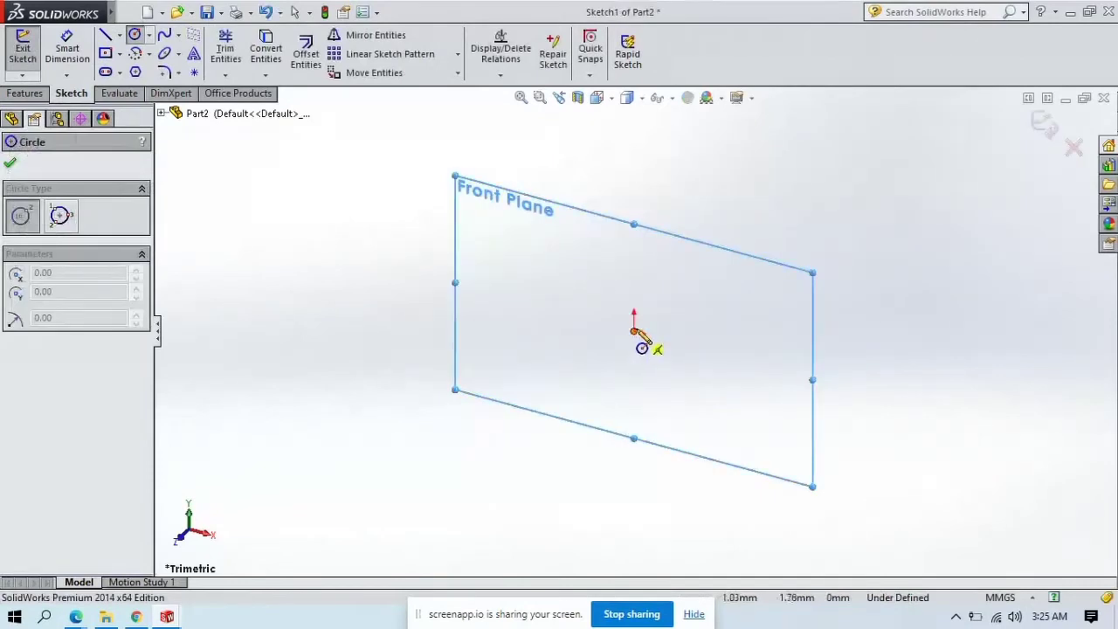
click(635, 331)
click(688, 451)
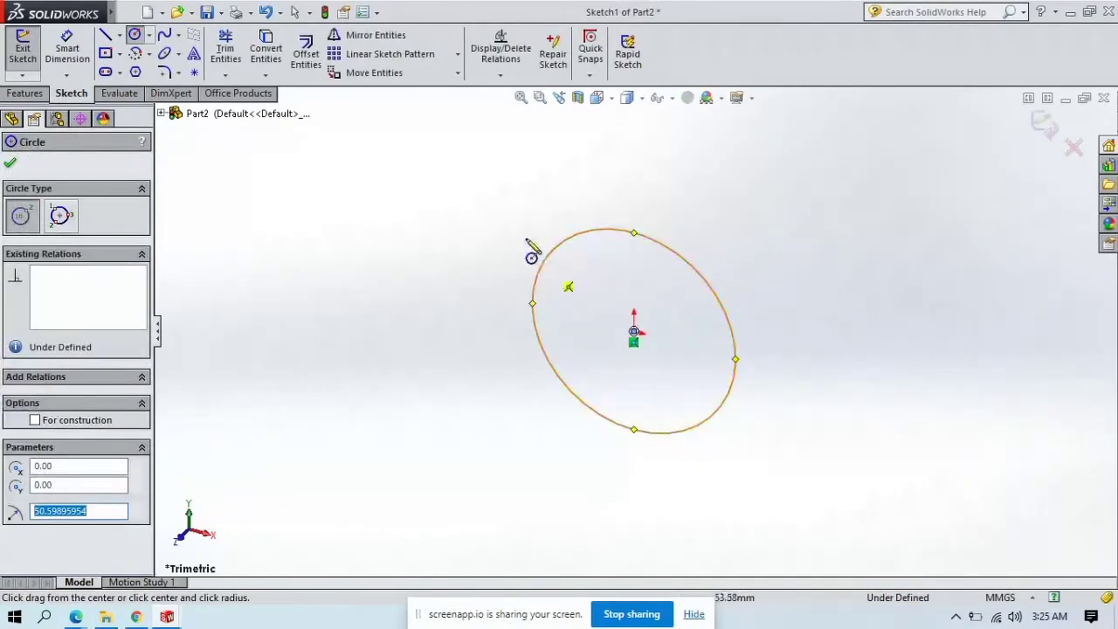
Sketch a smaller circle centred on the origin inside the first circle.
click(634, 332)
click(649, 367)
key(Escape)
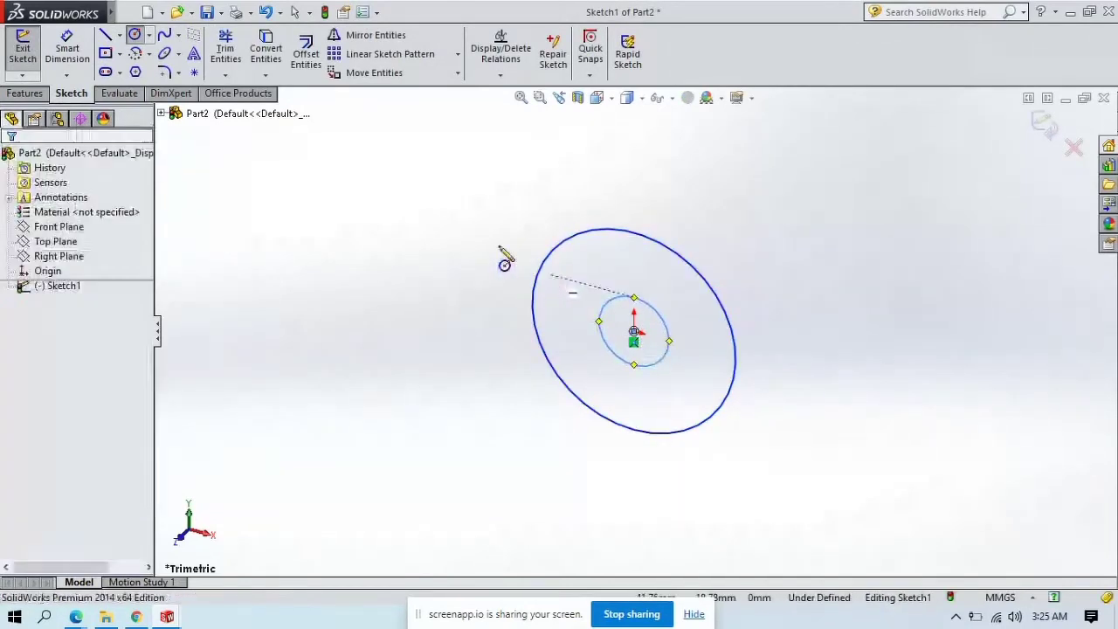
Dimension the outer circle's diameter as 300 mm.
click(77, 50)
click(684, 262)
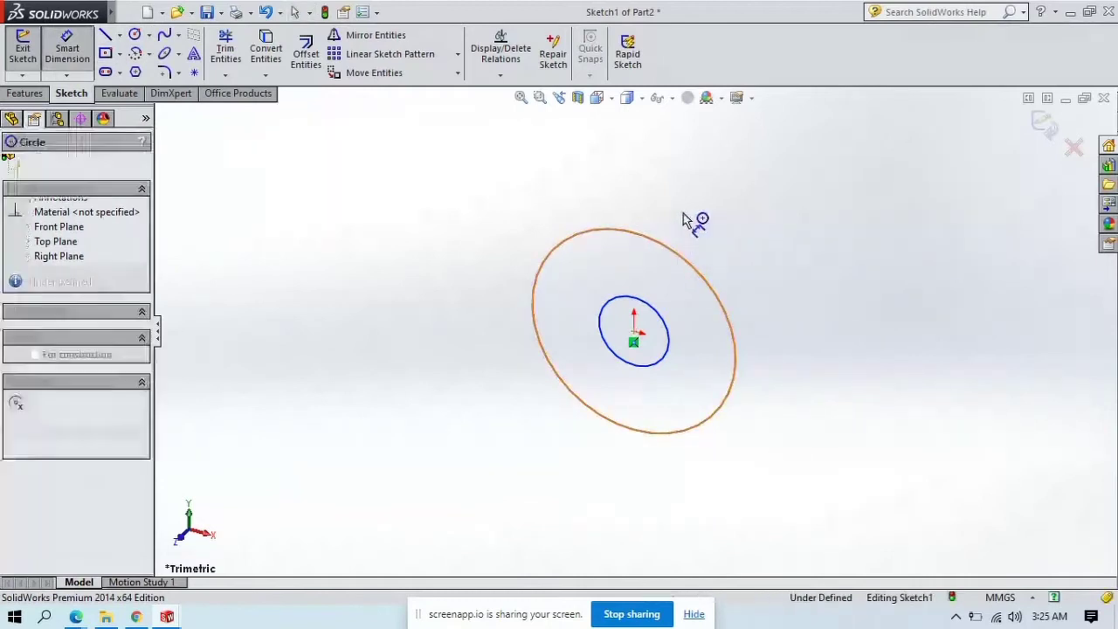
click(704, 206)
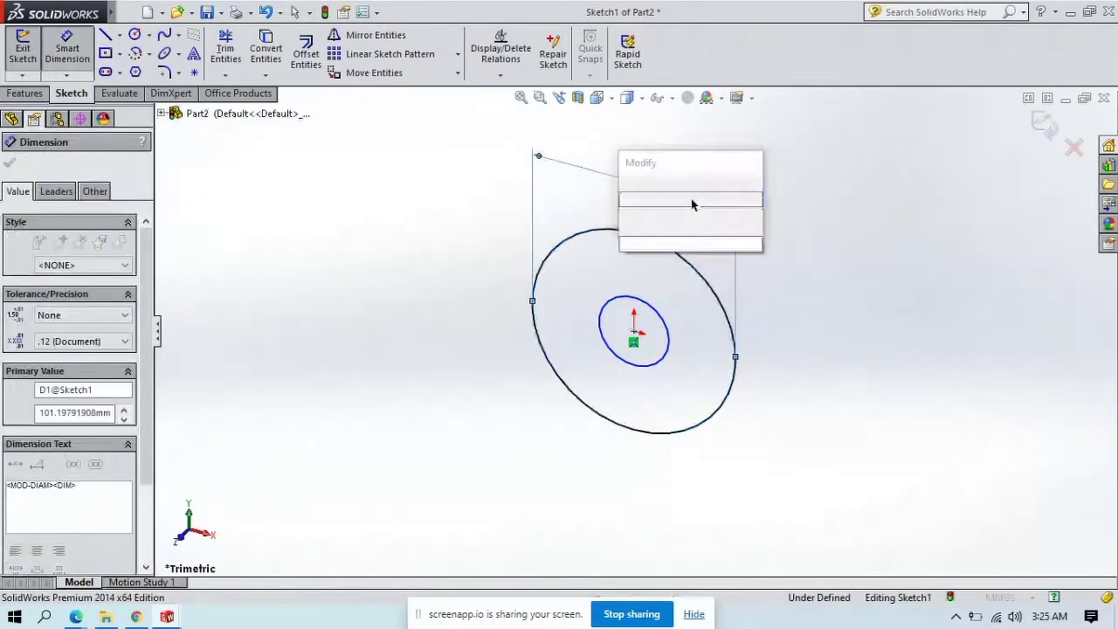
text(300)
key(Return)
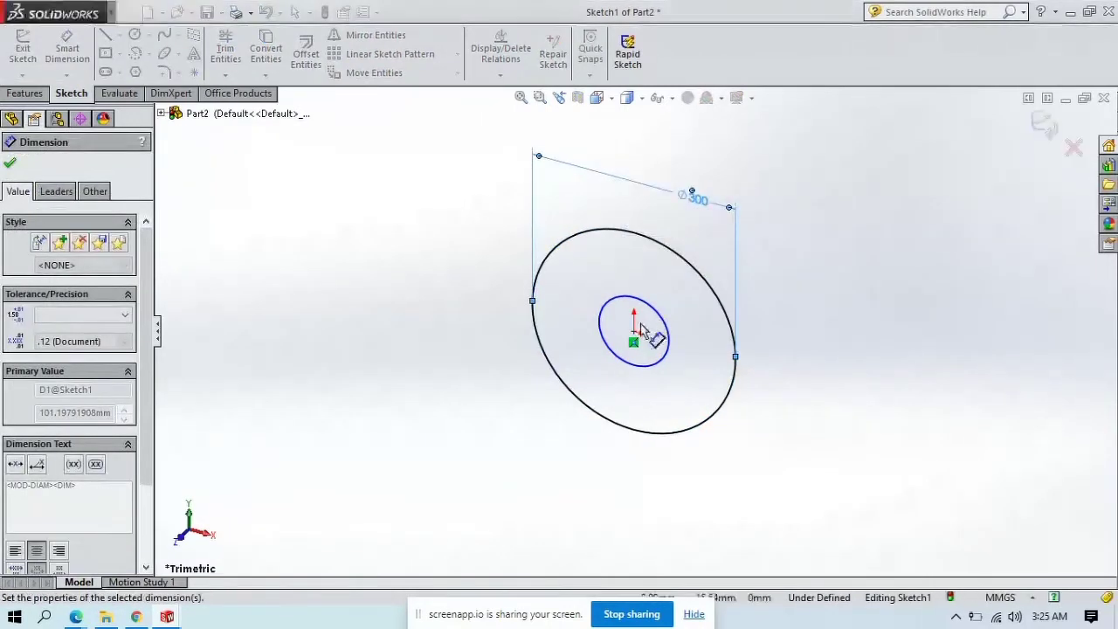
Dimension the inner circle's diameter as 30 mm.
click(668, 339)
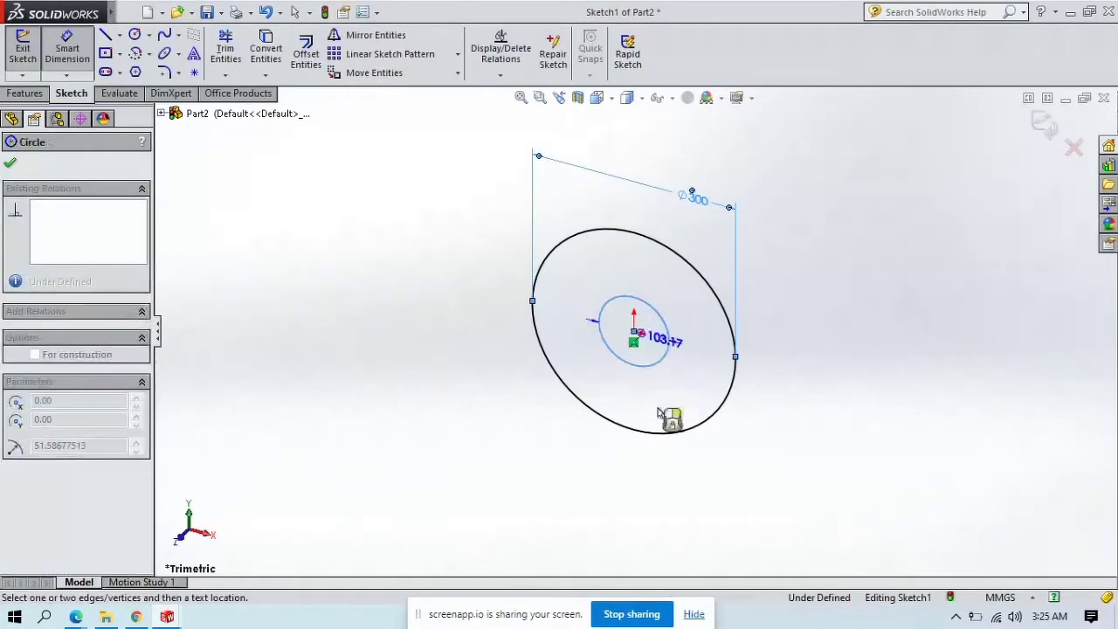
click(631, 449)
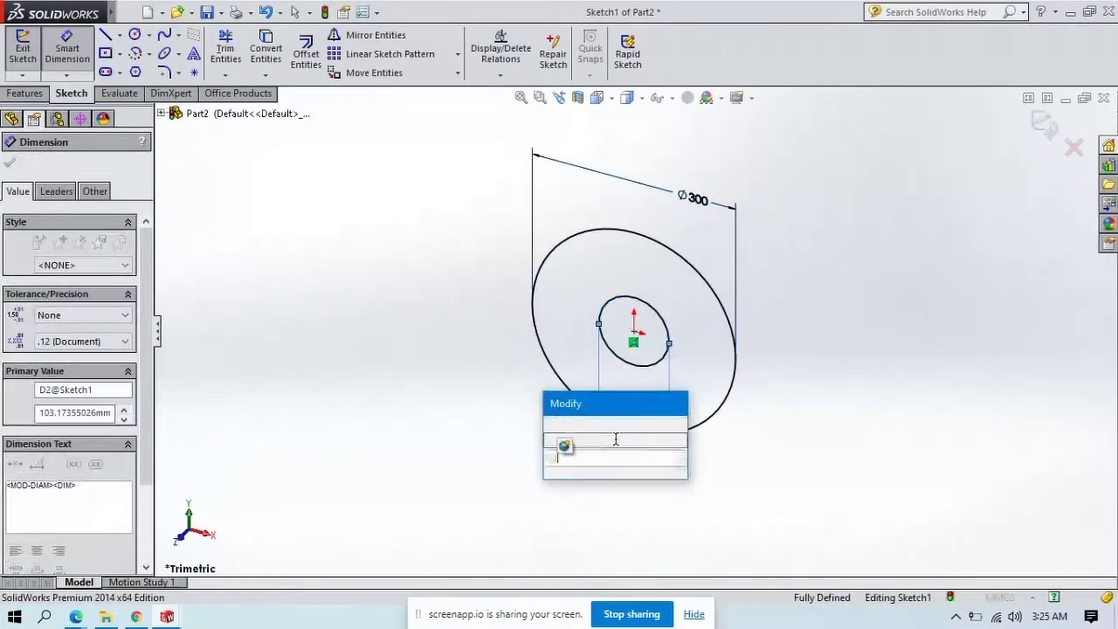
key(Return)
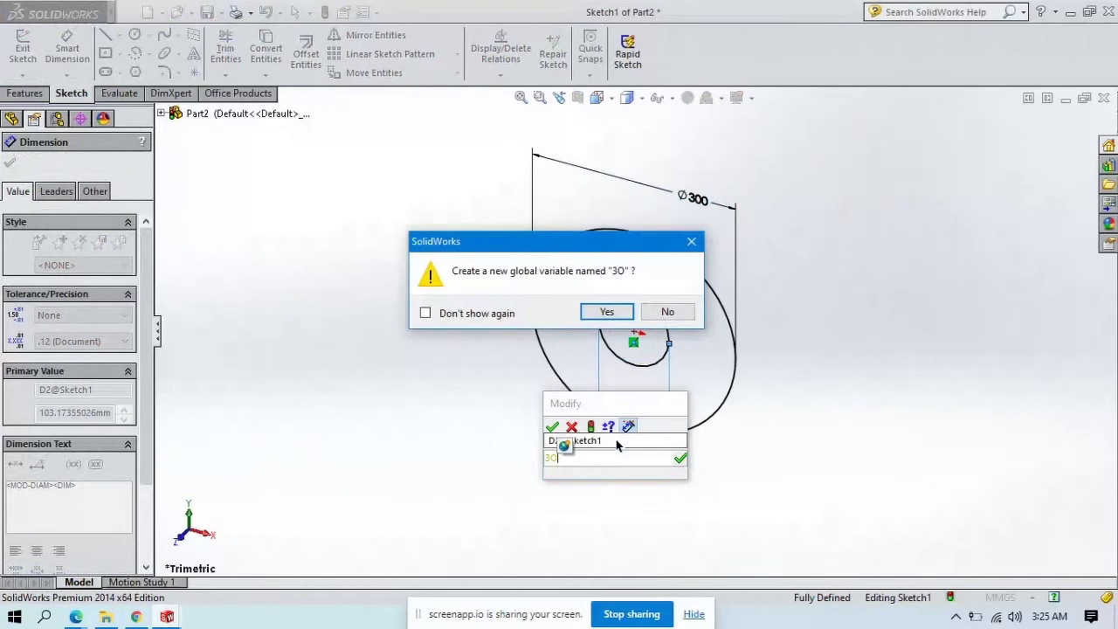
key(Escape)
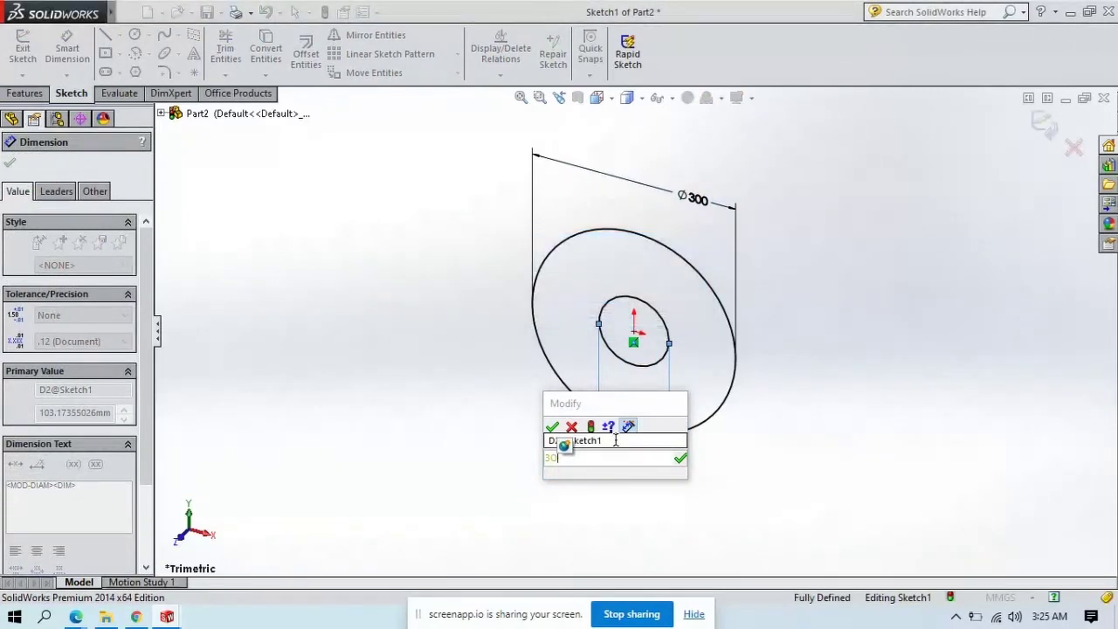
drag(576, 458, 463, 457)
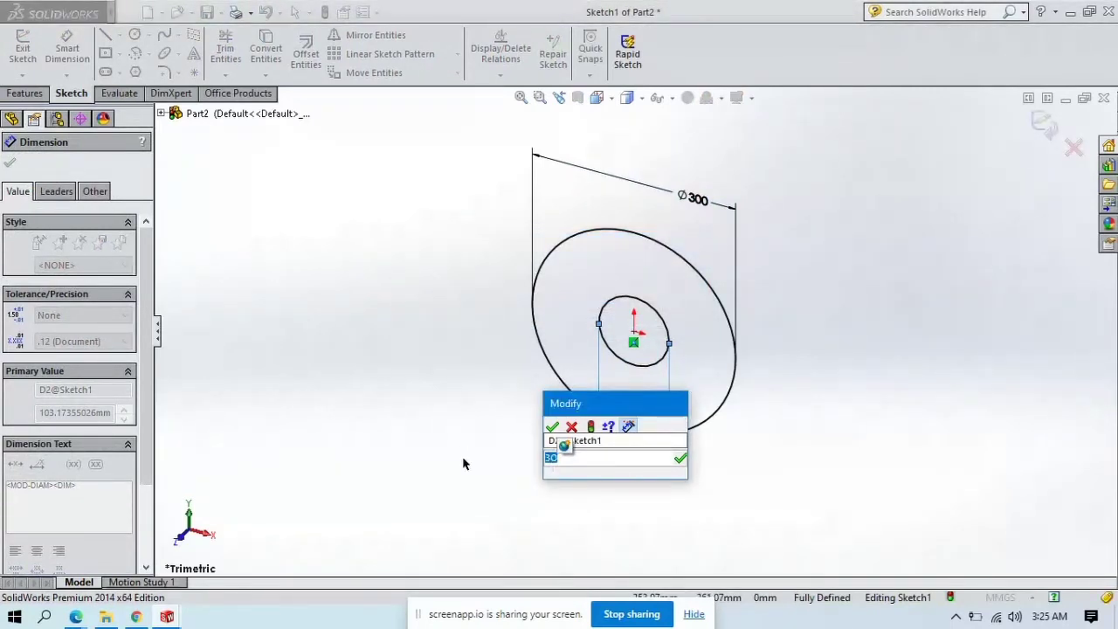
text(30)
key(Return)
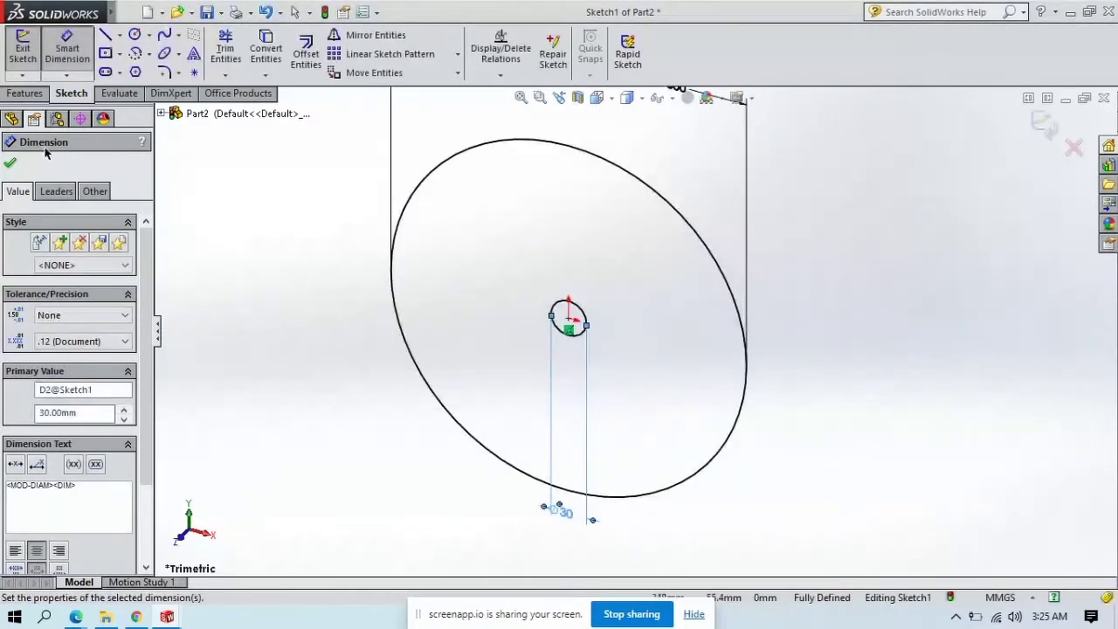
click(11, 164)
Extrude the ring between the two circles as a blind boss 30 mm thick to form the holed wheel.
click(24, 93)
click(29, 52)
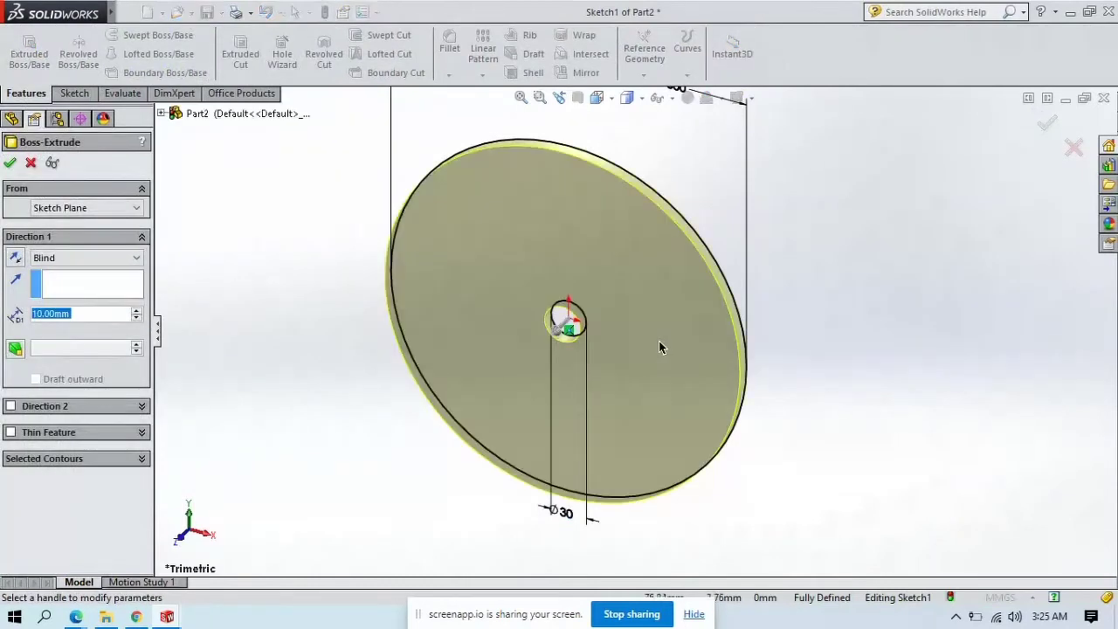
text(30mm)
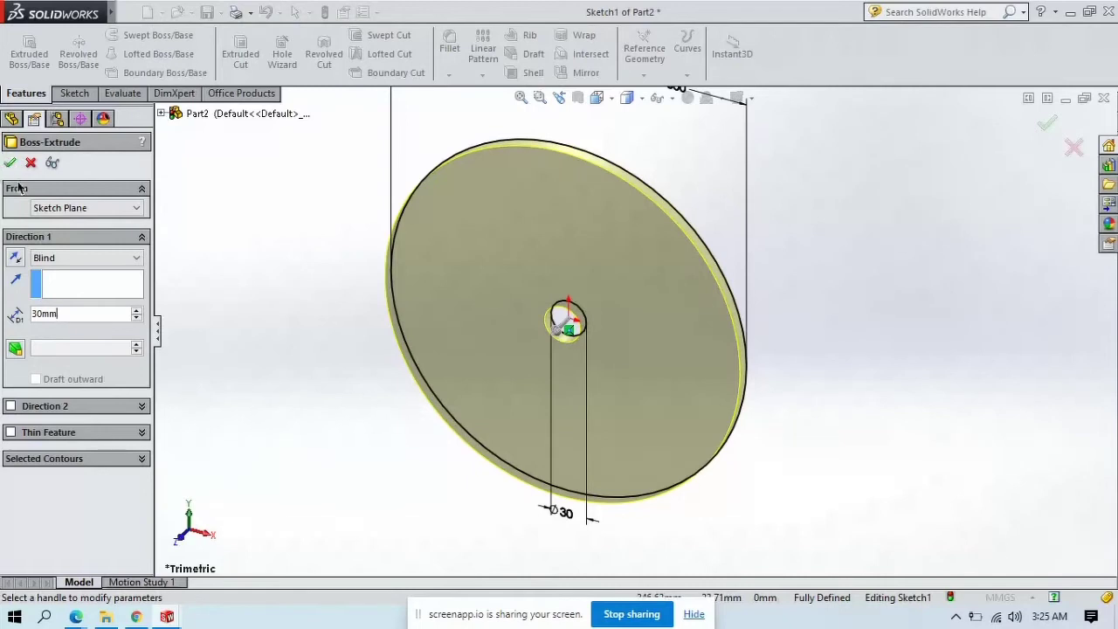
key(Return)
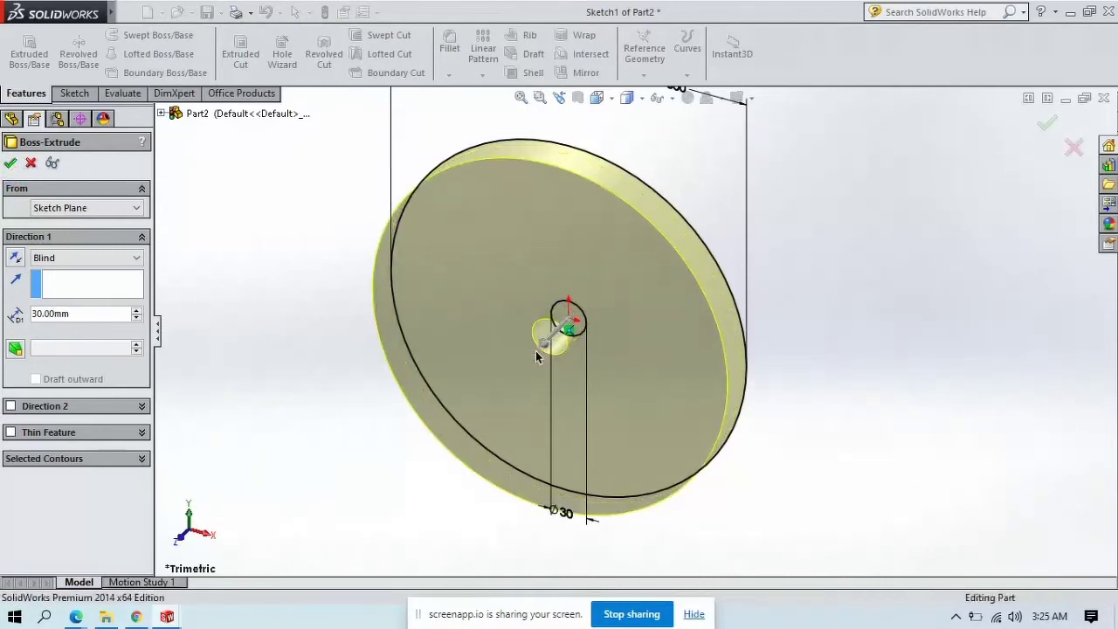
key(Return)
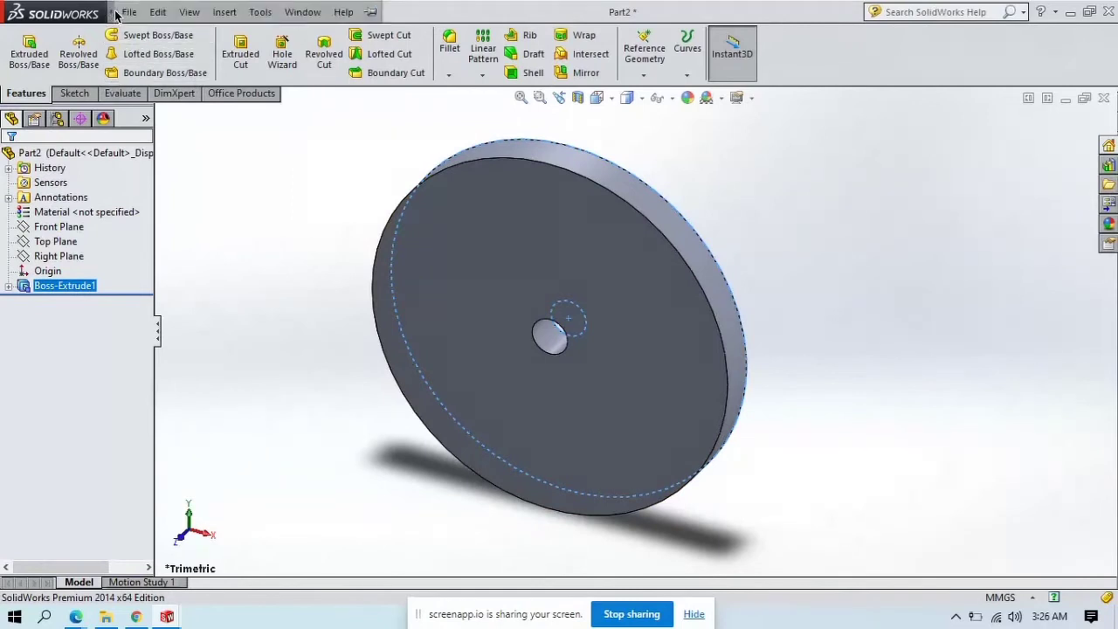
Save the wheel part as Part2.SLDPRT in the vrePsOLIDWORLS folder on the Desktop.
click(128, 11)
click(170, 162)
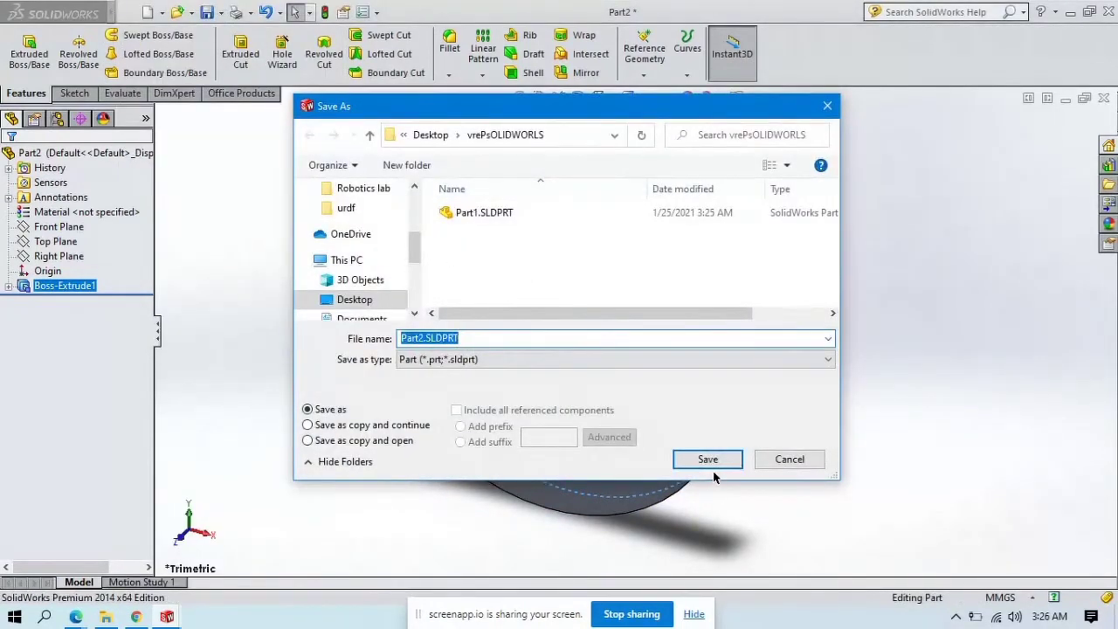
click(709, 463)
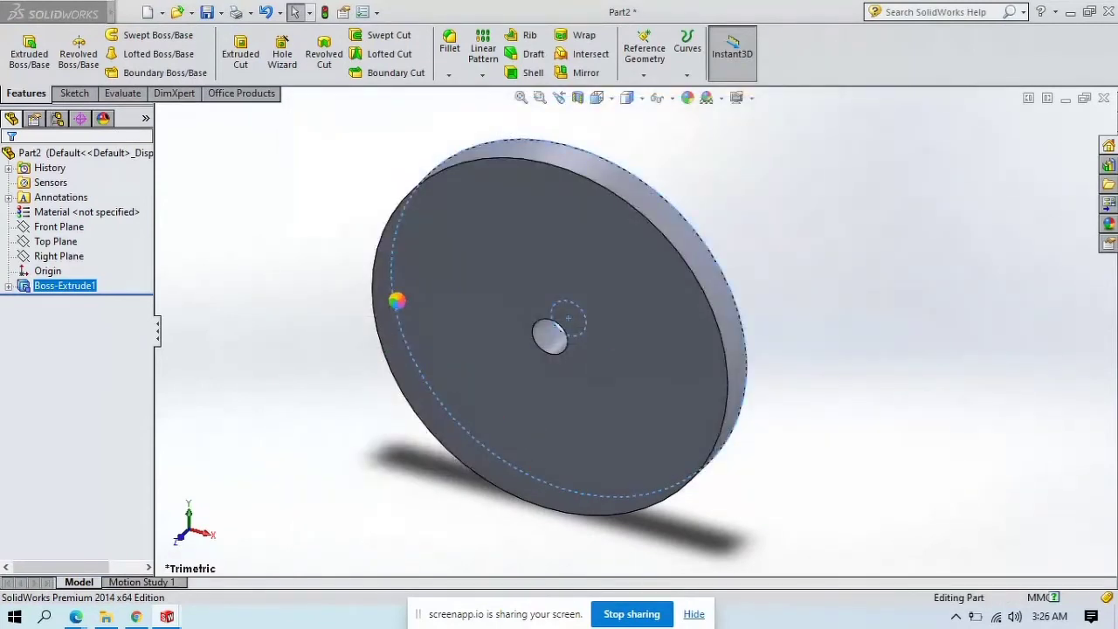
Create a new assembly and place the Part1 base plate in it as the first component.
click(146, 13)
click(328, 373)
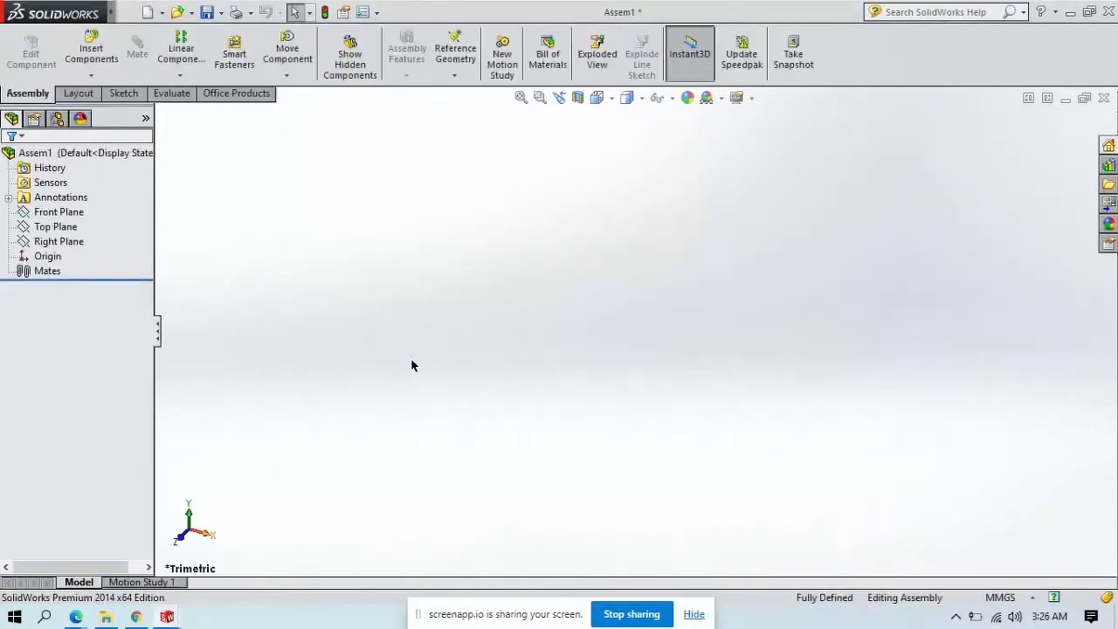
click(39, 381)
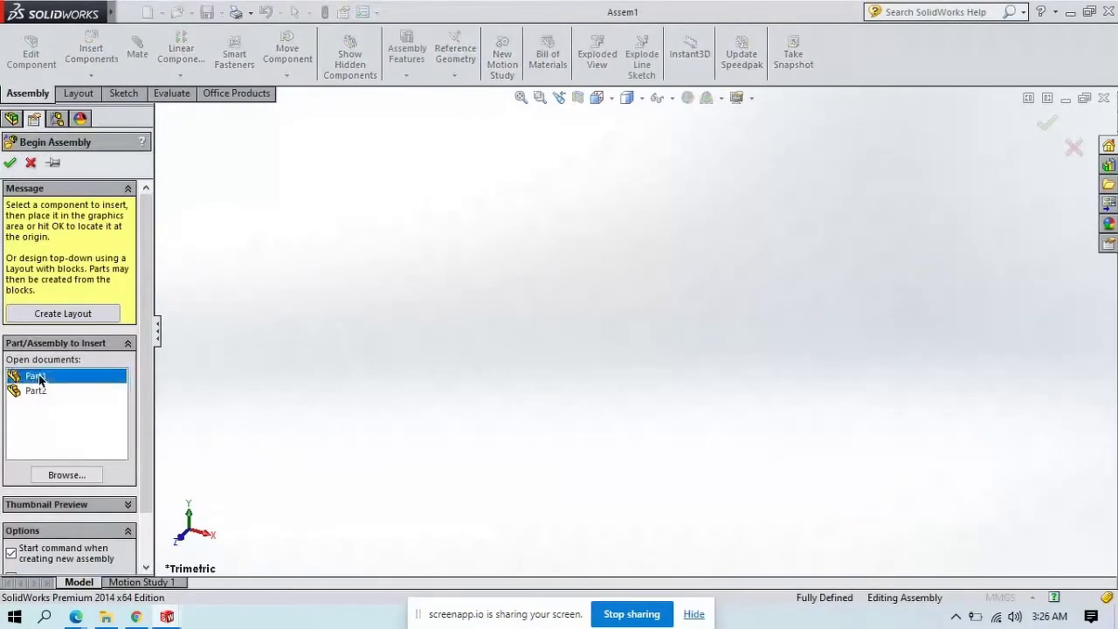
click(623, 365)
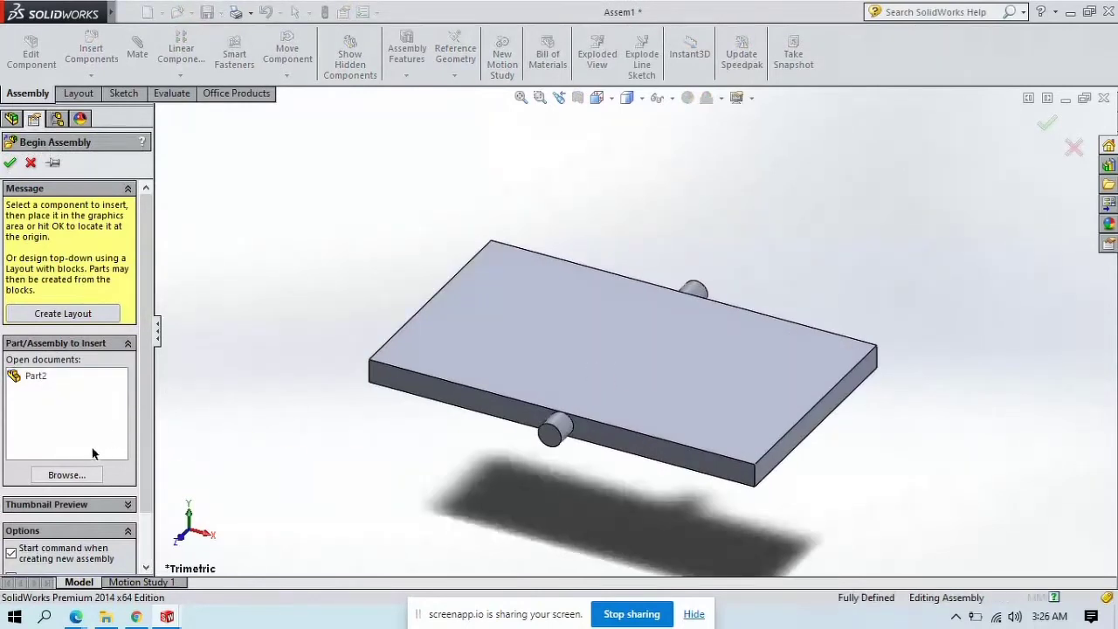
Insert the Part2 wheel into the assembly in front of the plate's front peg.
click(105, 57)
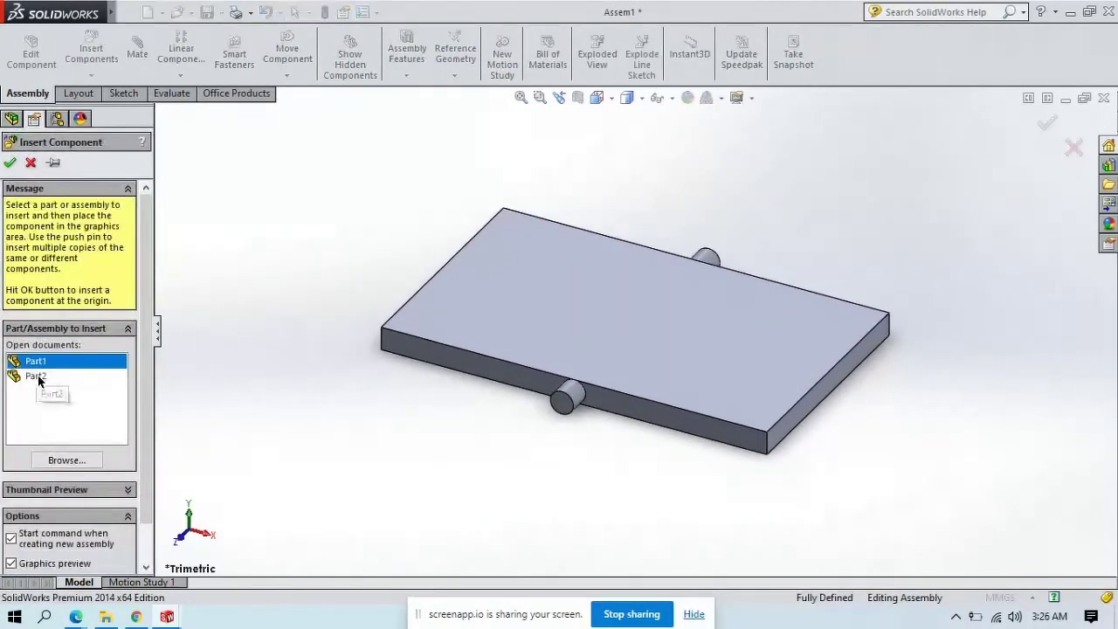
click(39, 375)
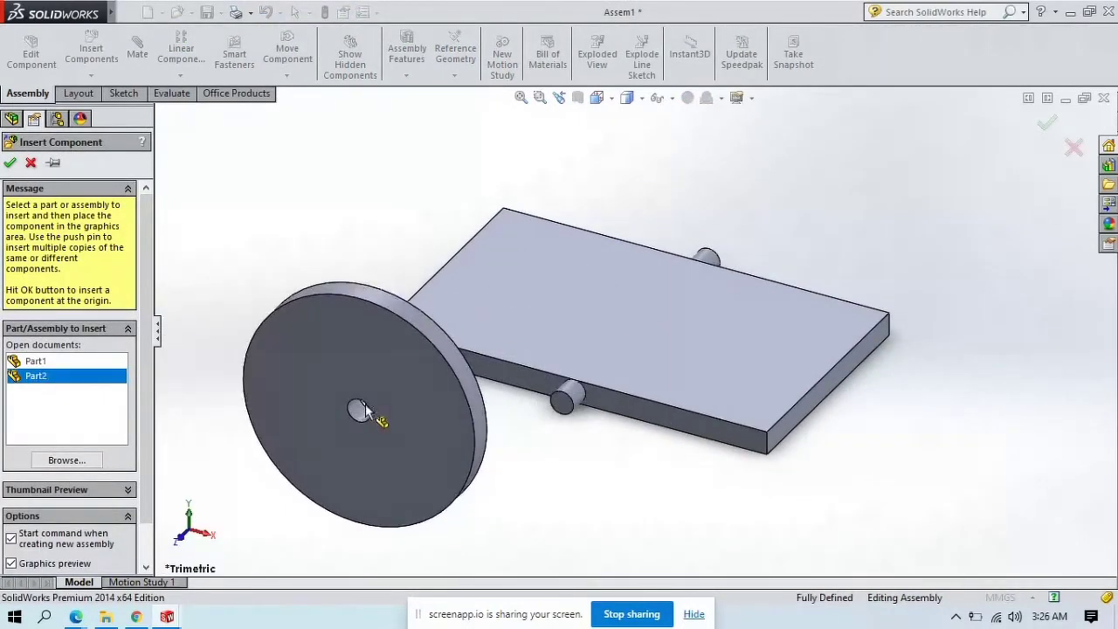
click(367, 411)
Add a concentric mate between the front peg's cylindrical face and the wheel's centre hole.
scroll(552, 432, down, 2)
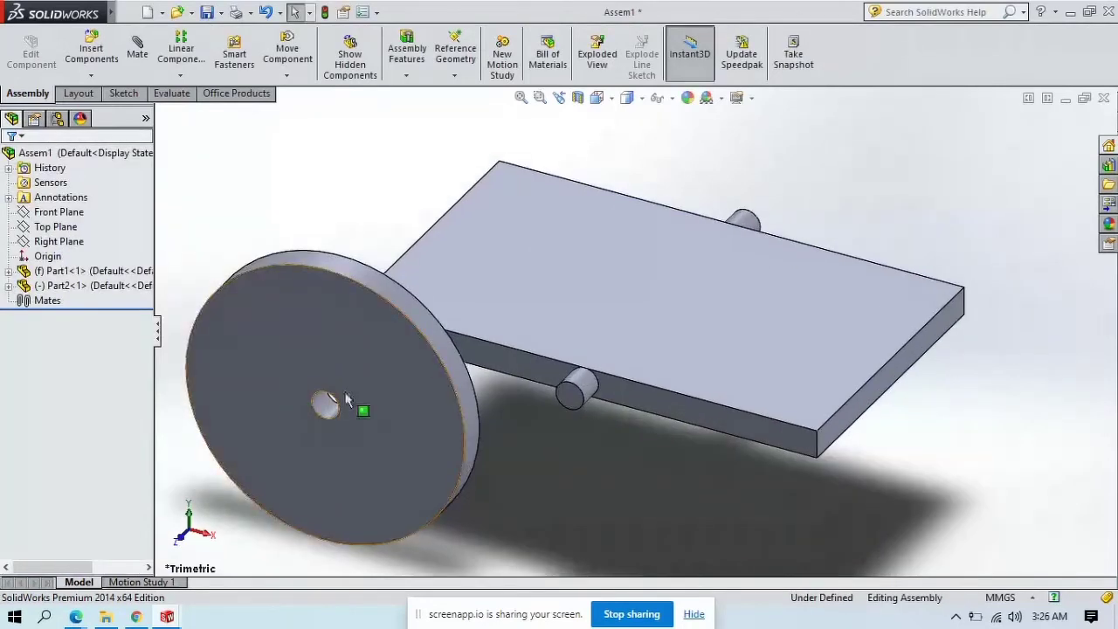
click(577, 389)
click(137, 53)
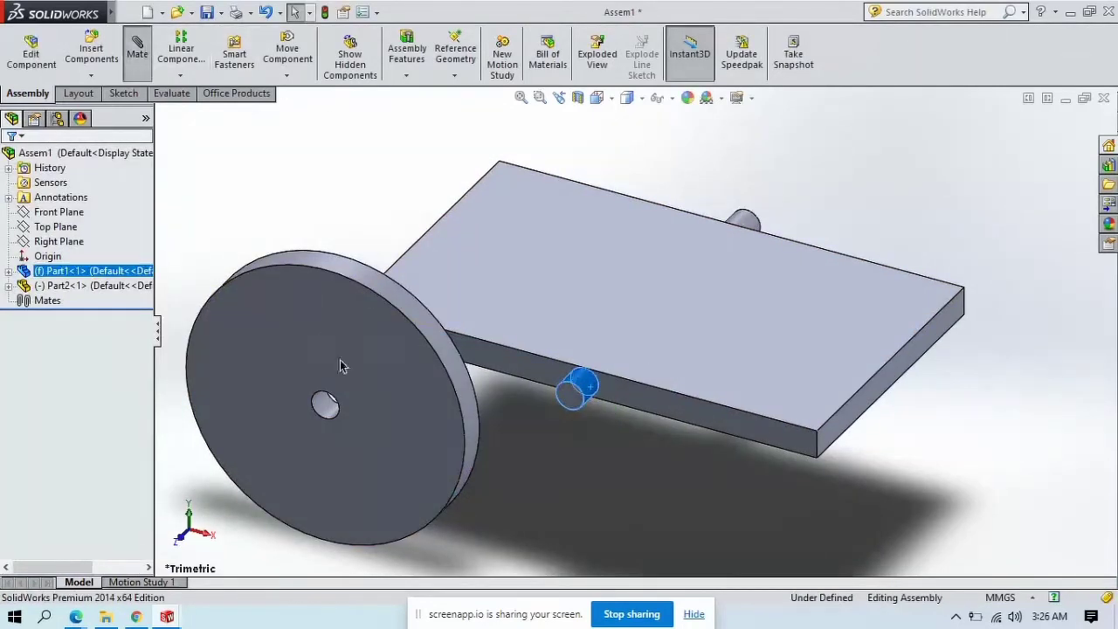
click(329, 407)
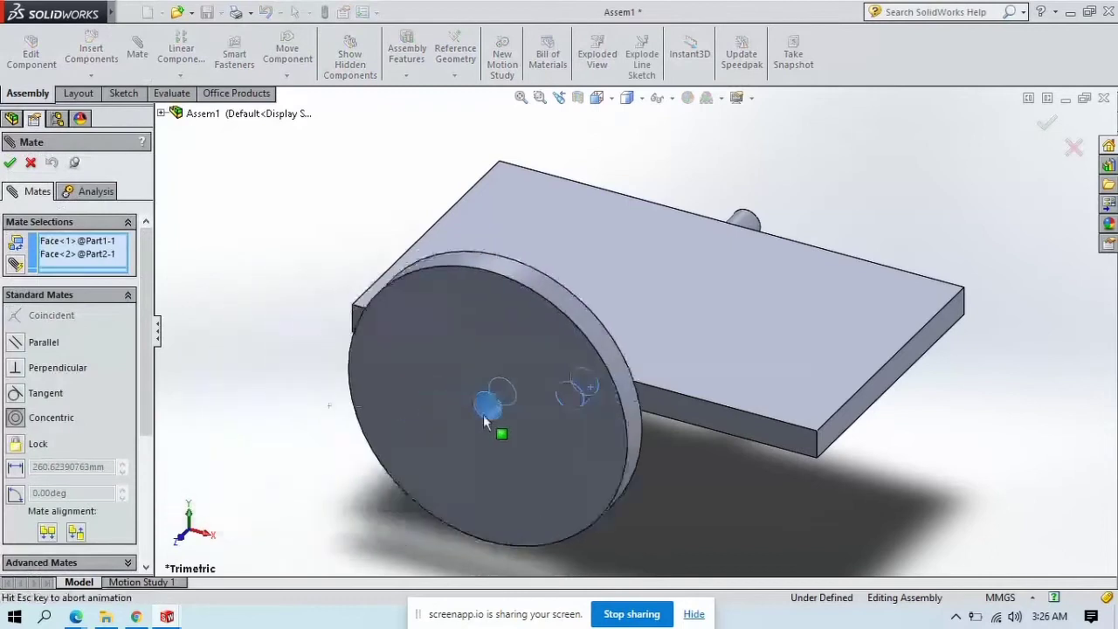
scroll(583, 407, down, 2)
scroll(583, 408, down, 3)
middle_drag(589, 399, 574, 320)
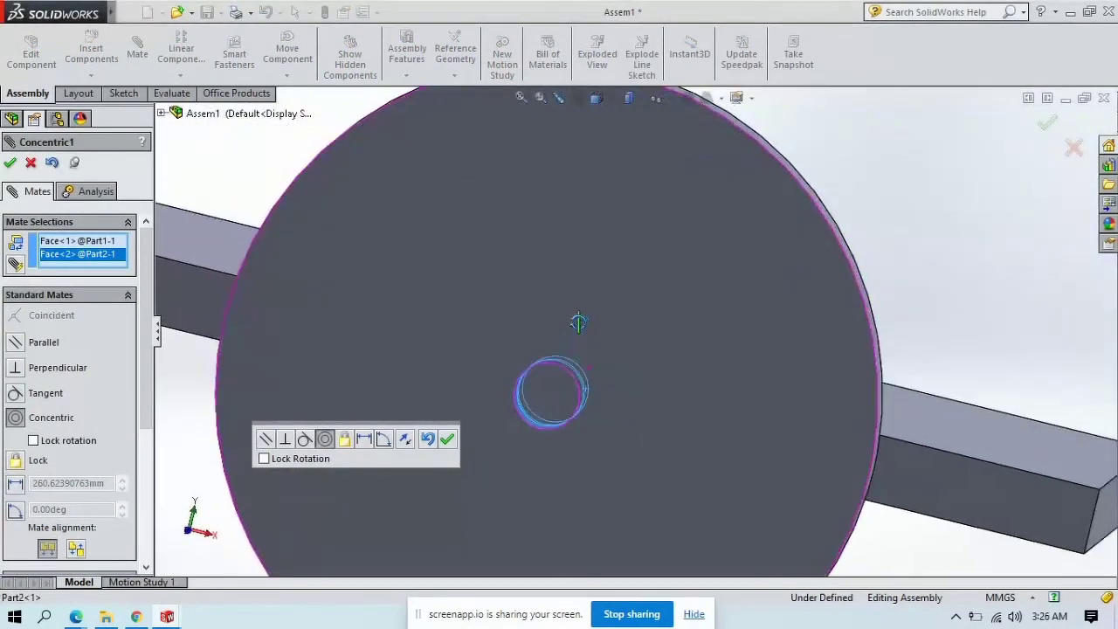
click(10, 163)
Add a coincident mate between the front peg's end face and the wheel's outer flat face, and finish mating.
click(544, 390)
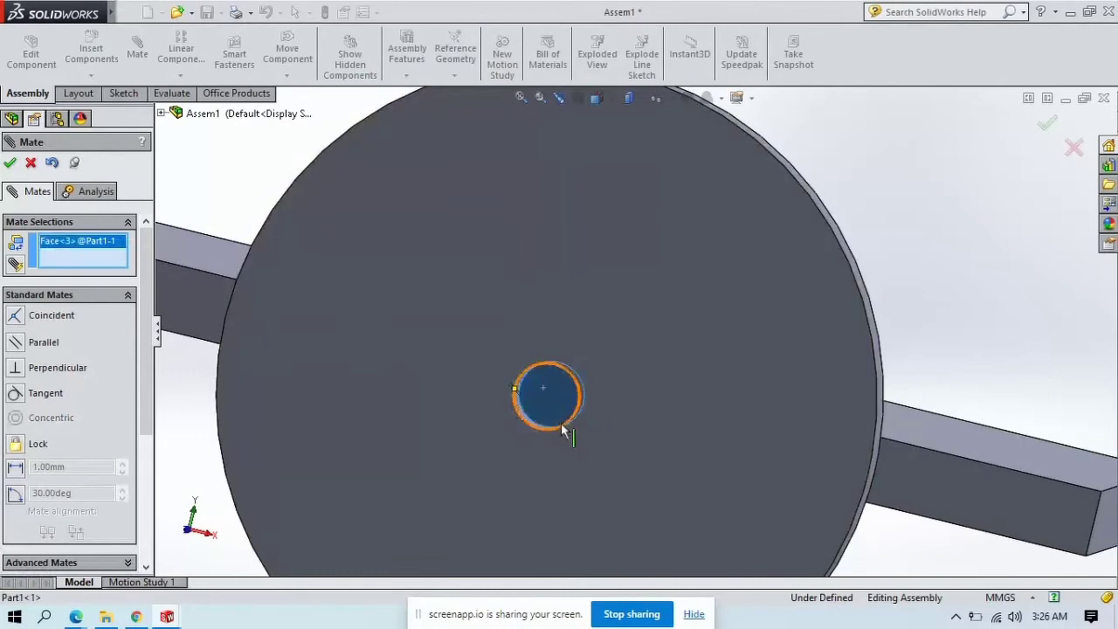
click(320, 425)
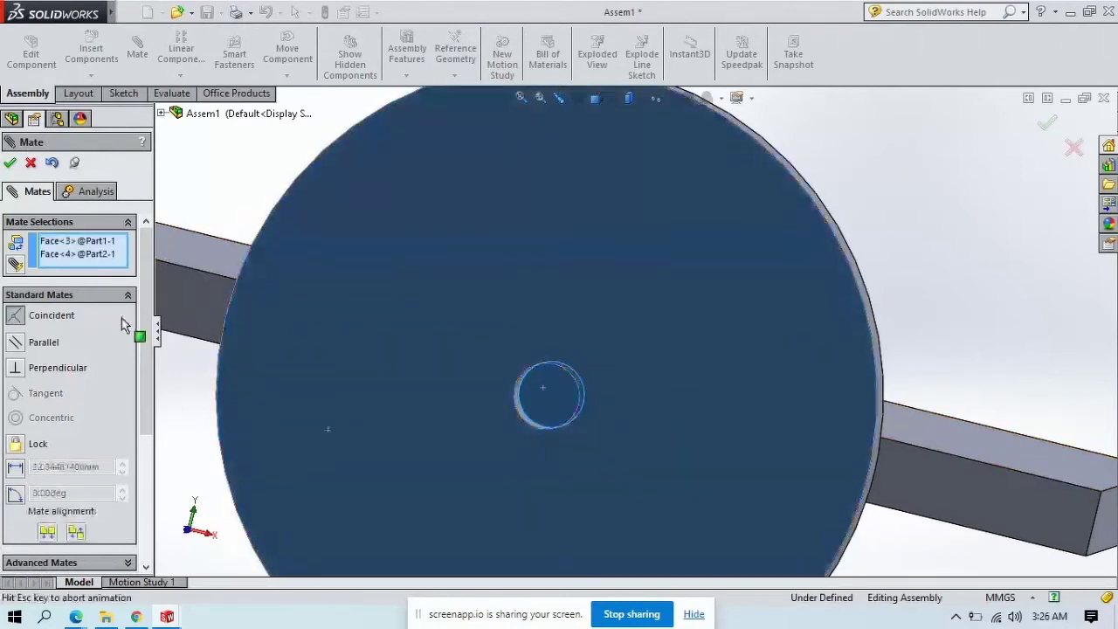
click(10, 162)
middle_drag(991, 319, 838, 345)
scroll(841, 342, up, 9)
scroll(857, 293, down, 3)
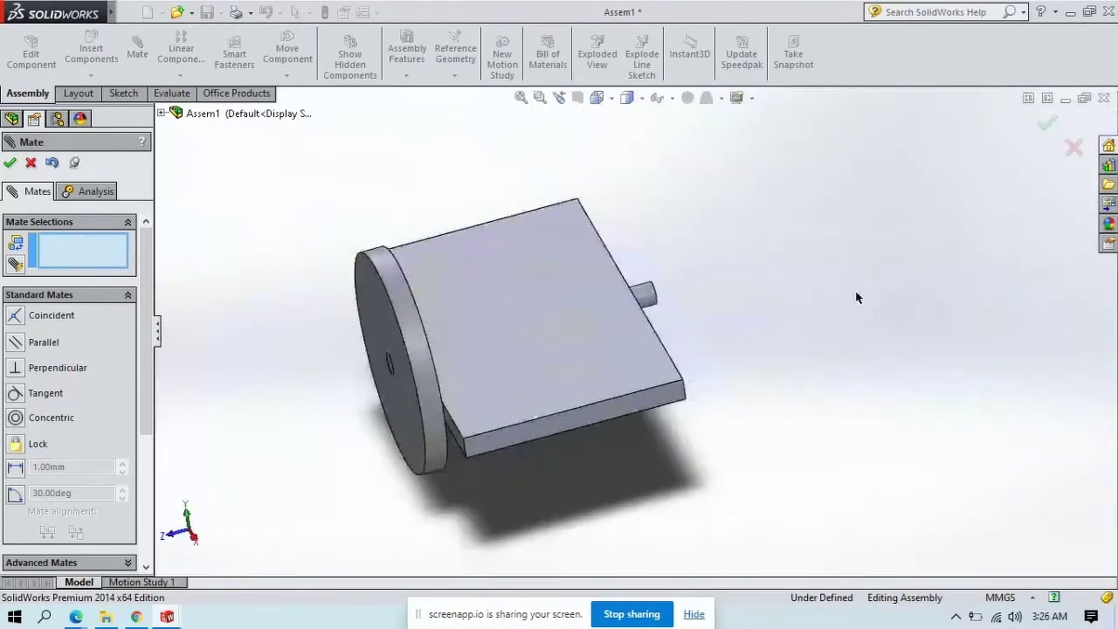
scroll(856, 298, down, 2)
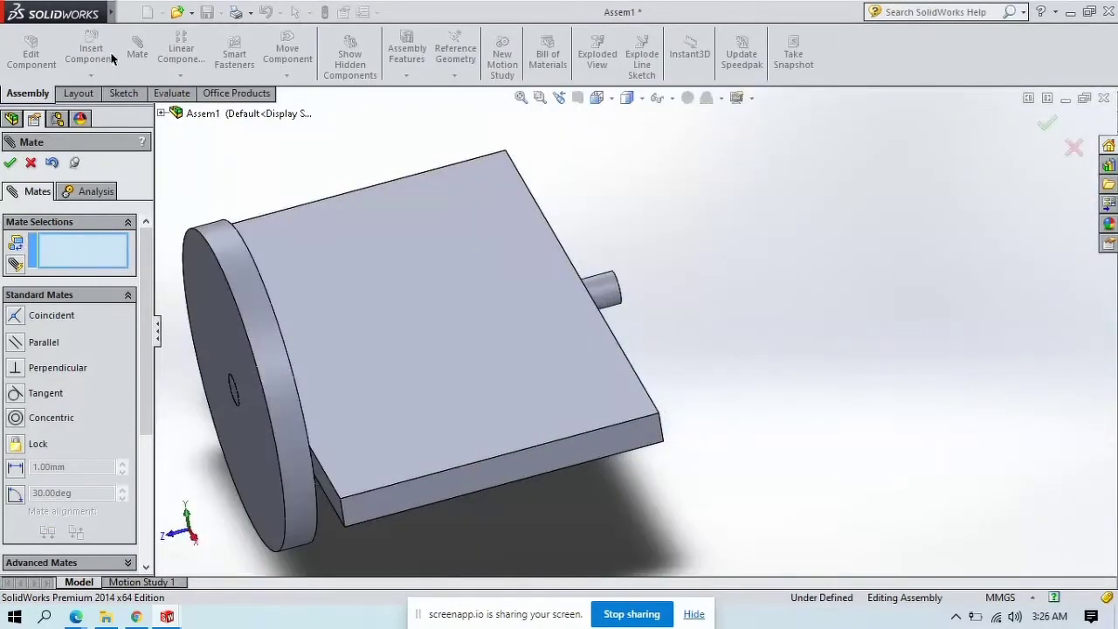
click(31, 163)
Insert a second Part2 wheel into the assembly beside the plate's rear peg.
click(91, 54)
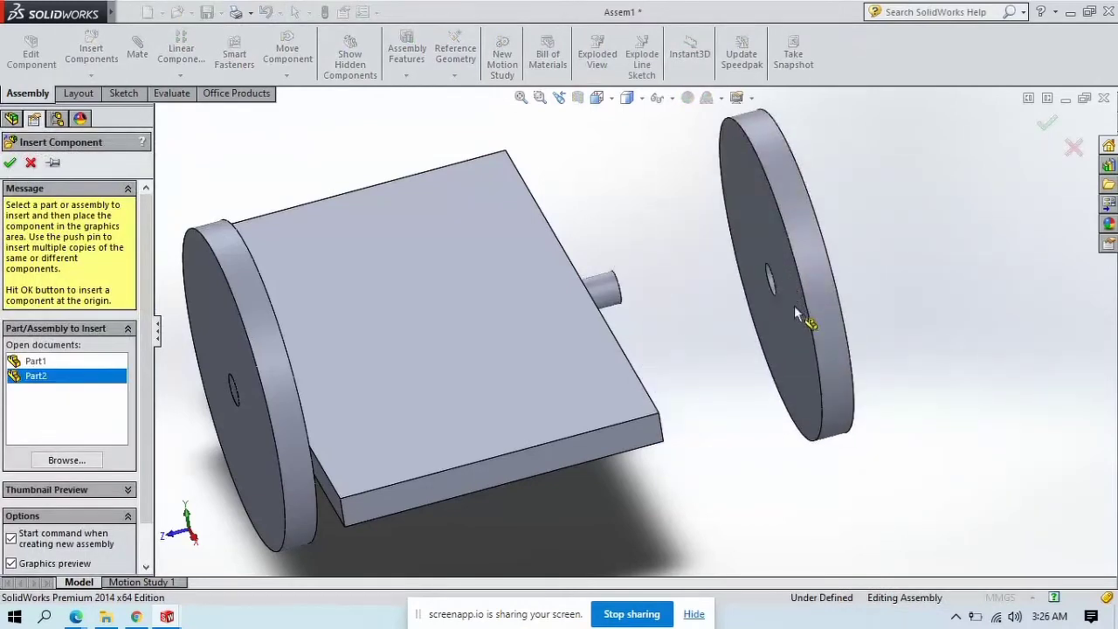
scroll(794, 304, down, 3)
click(791, 301)
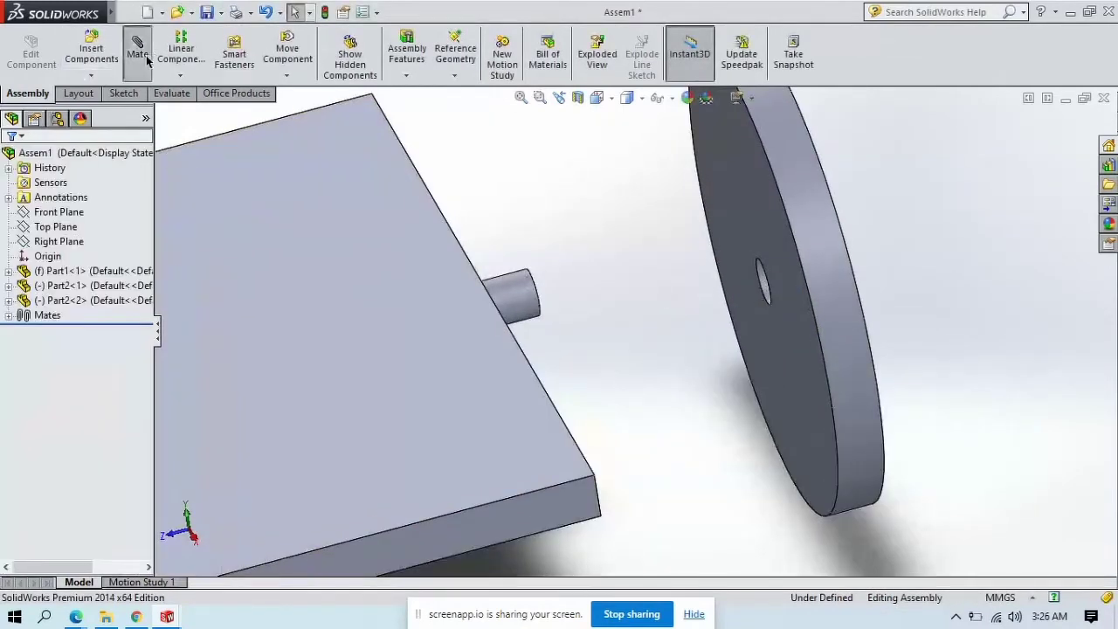
click(518, 308)
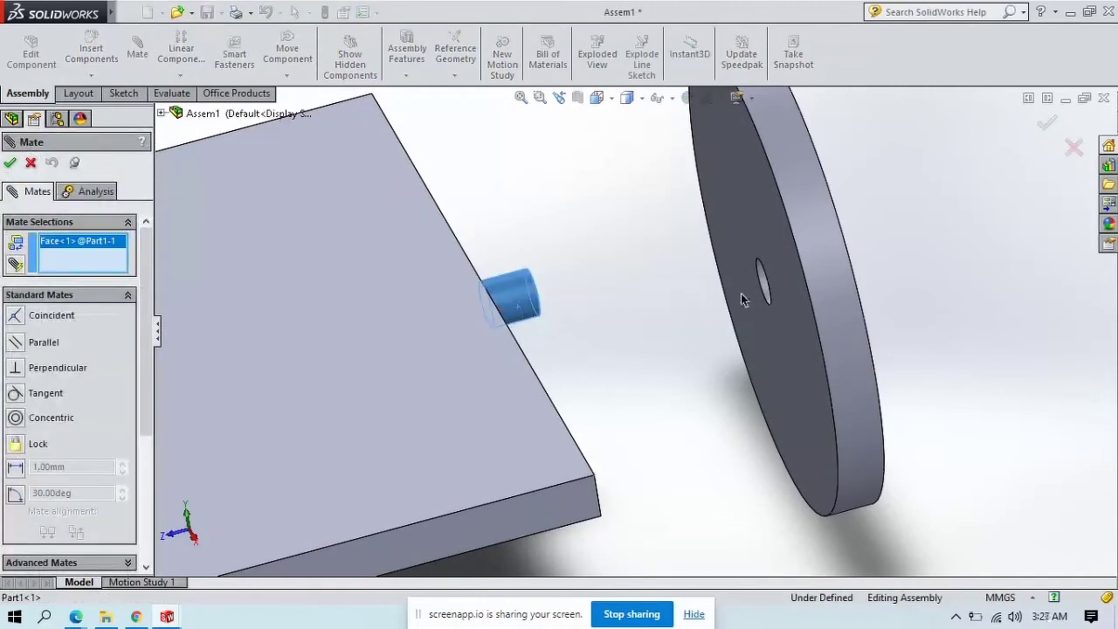
click(767, 291)
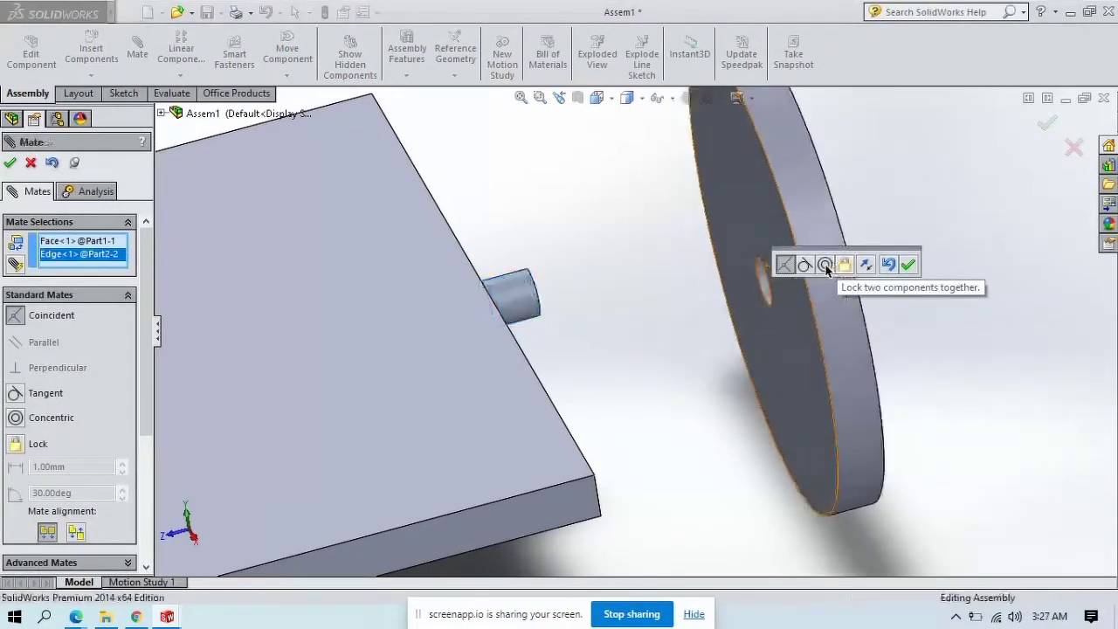
click(843, 264)
Add a concentric mate between the second wheel's centre hole and the rear peg's cylindrical face.
scroll(755, 301, down, 5)
click(738, 348)
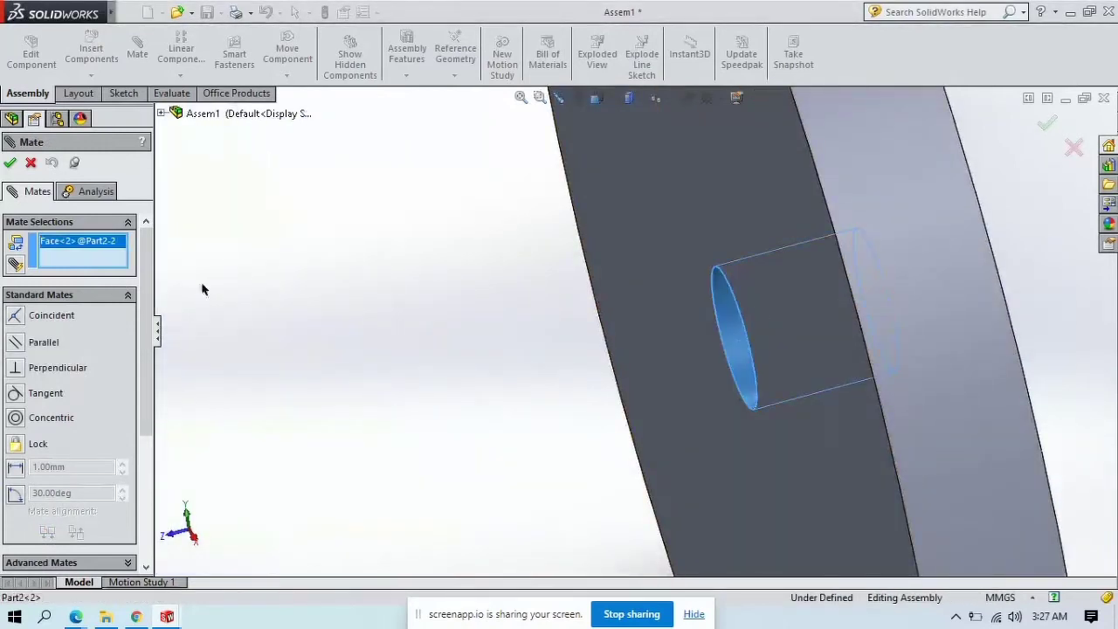
scroll(454, 324, down, 2)
scroll(411, 324, up, 5)
click(332, 348)
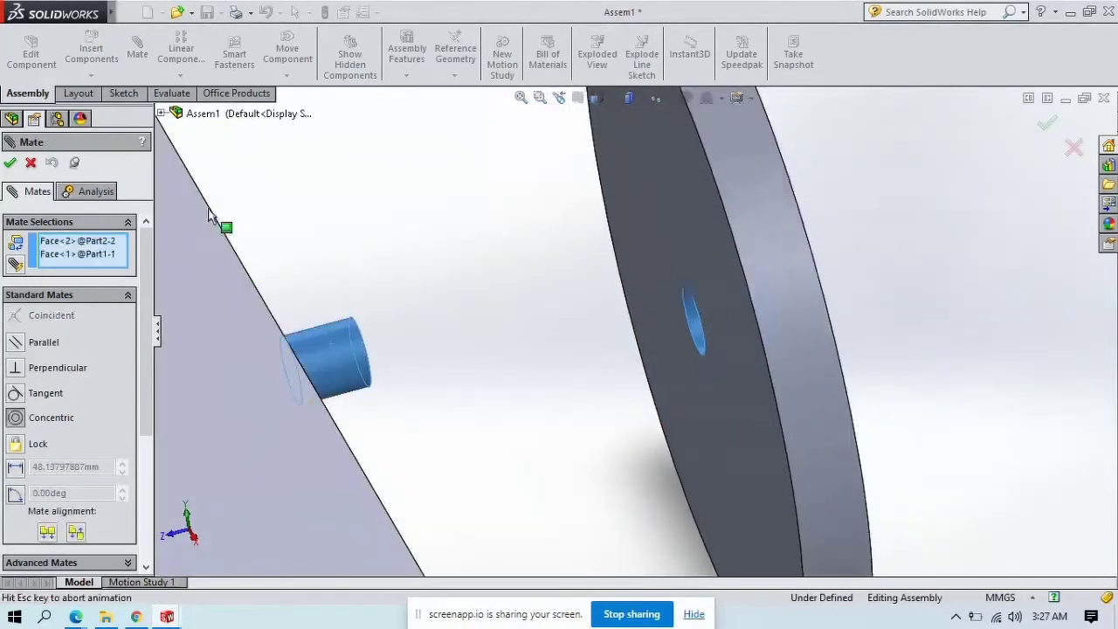
click(10, 164)
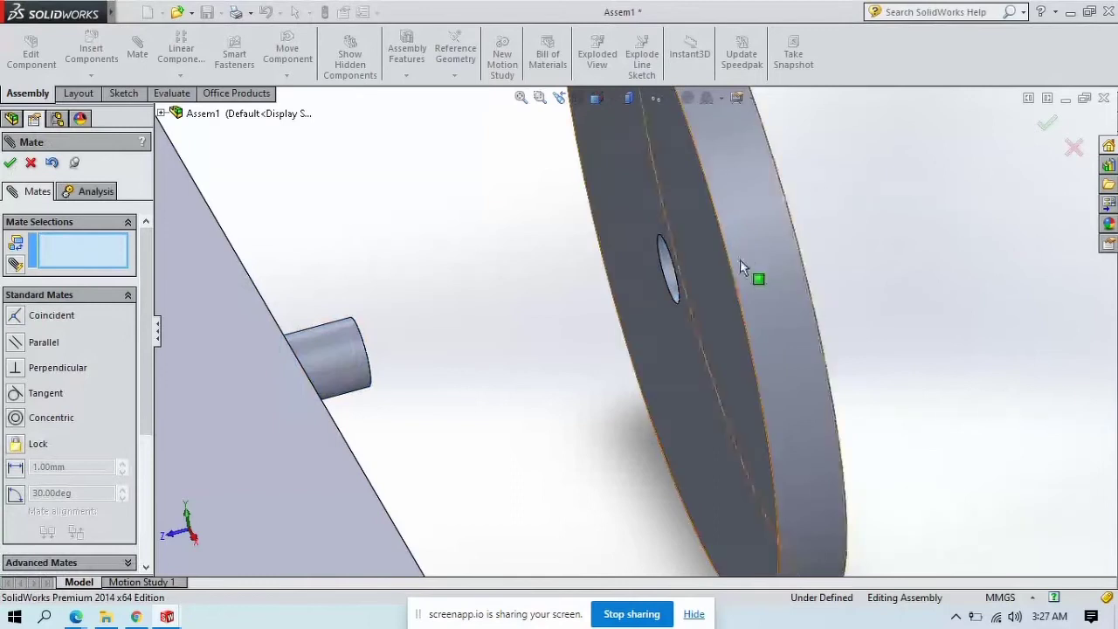
Add a coincident mate between the rear peg's end face and the second wheel's outer flat face, and finish mating.
middle_drag(736, 265, 672, 281)
scroll(688, 277, down, 2)
scroll(694, 277, up, 5)
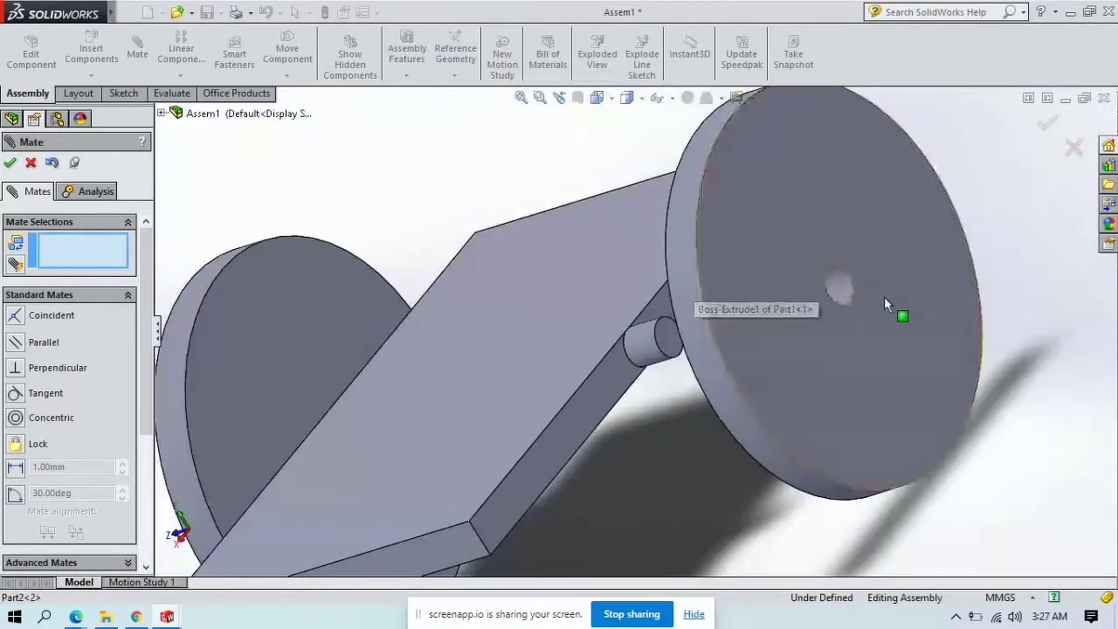
middle_drag(838, 285, 789, 349)
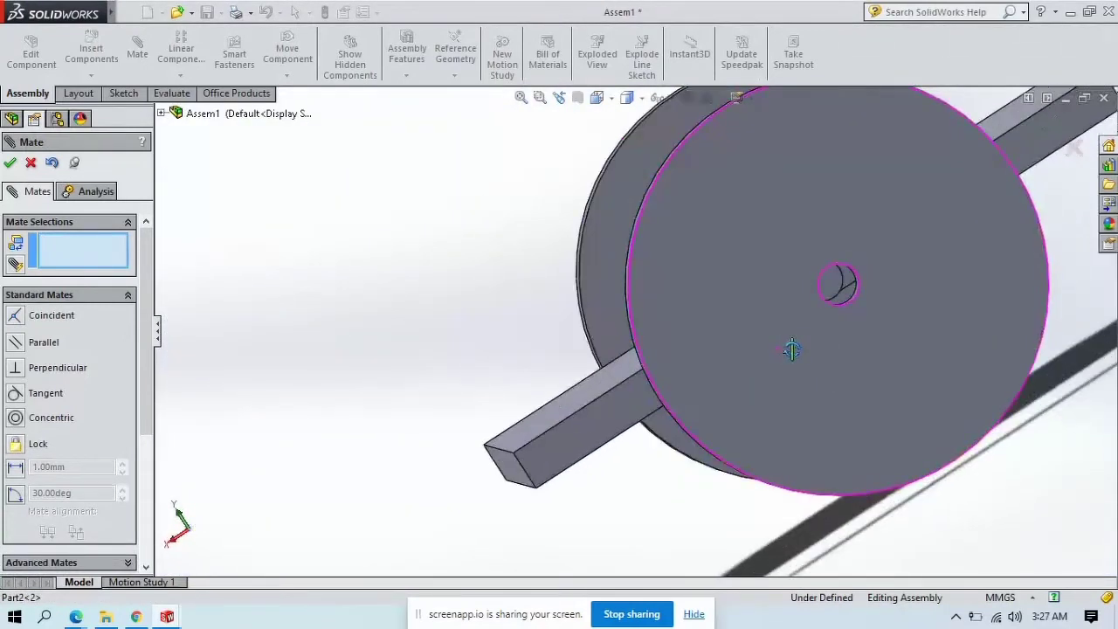
click(842, 288)
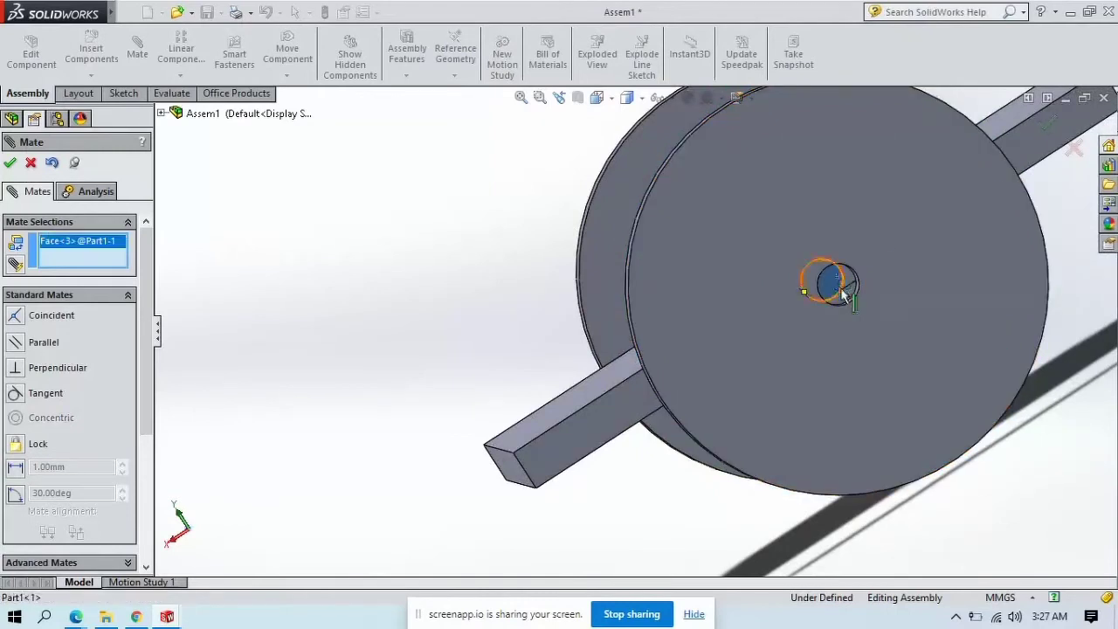
click(887, 334)
click(9, 162)
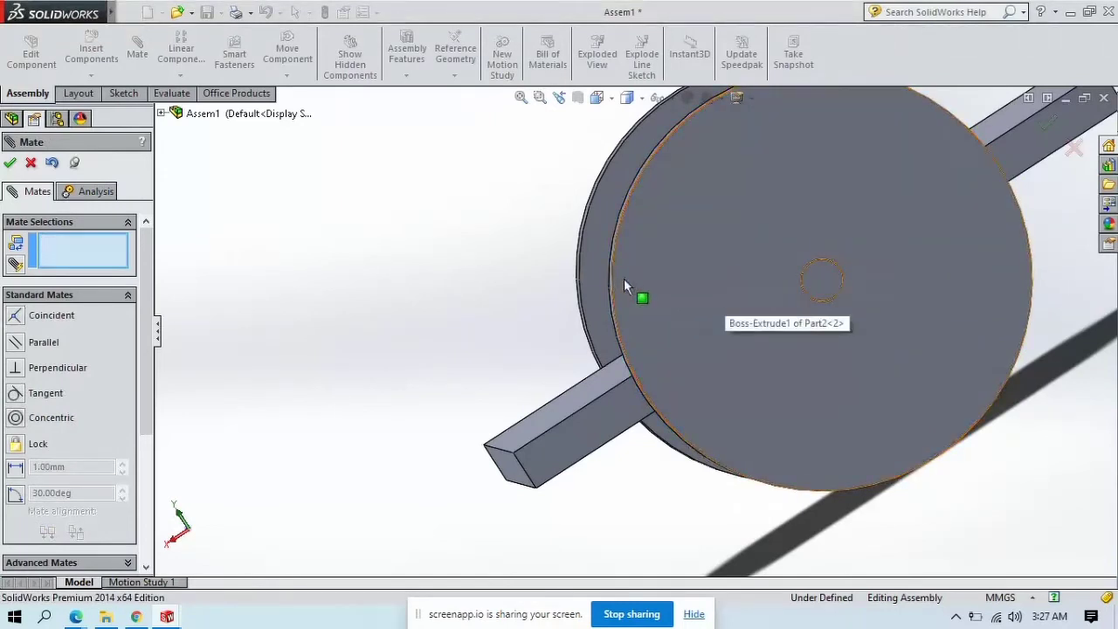
click(29, 163)
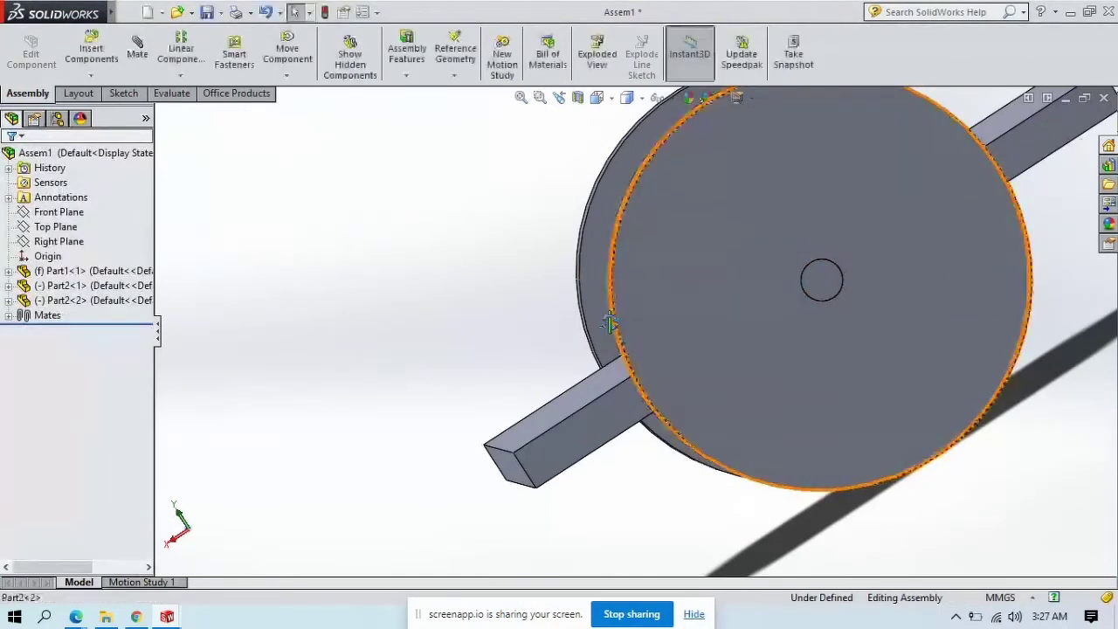
Switch the assembly to the isometric view and examine both wheels mounted on the plate.
middle_drag(609, 319, 699, 217)
click(597, 98)
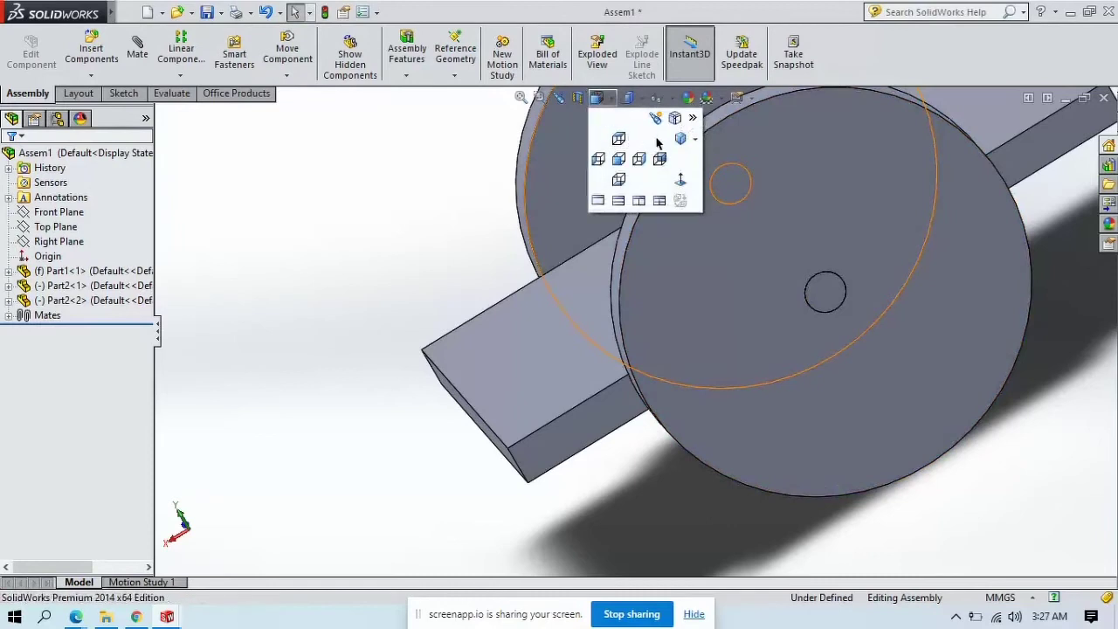
click(661, 142)
scroll(648, 313, down, 3)
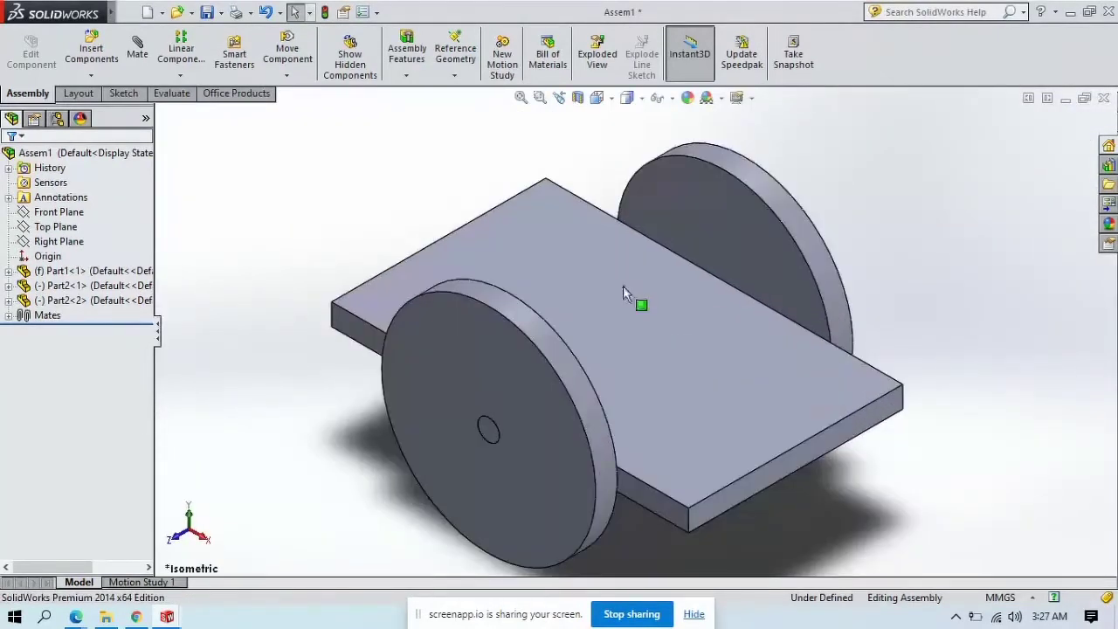
scroll(512, 231, down, 2)
scroll(512, 233, up, 4)
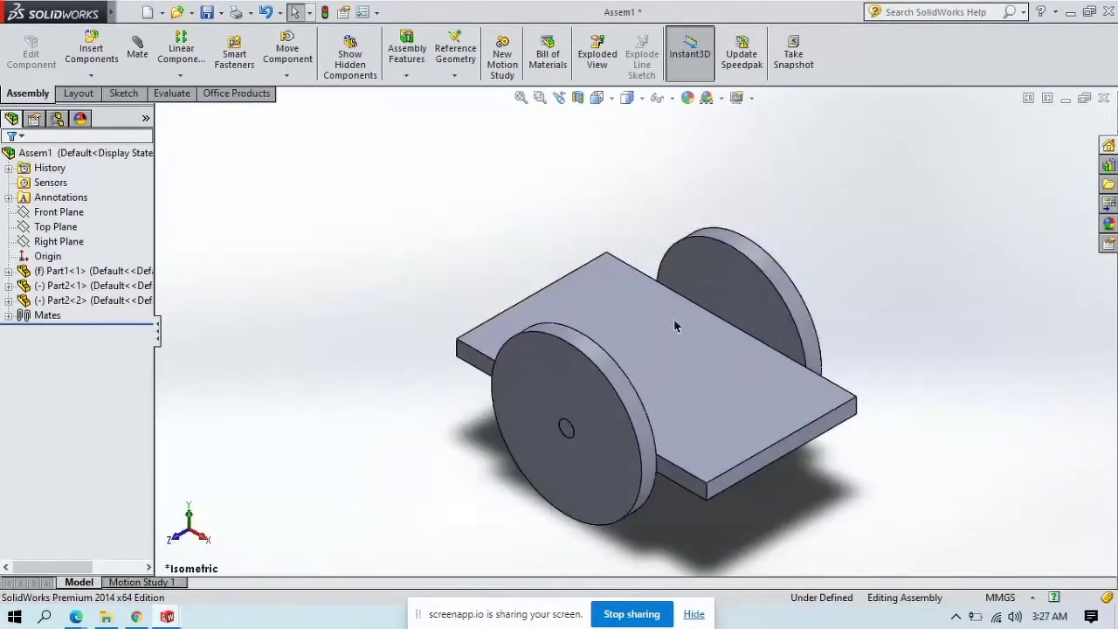
scroll(737, 319, up, 3)
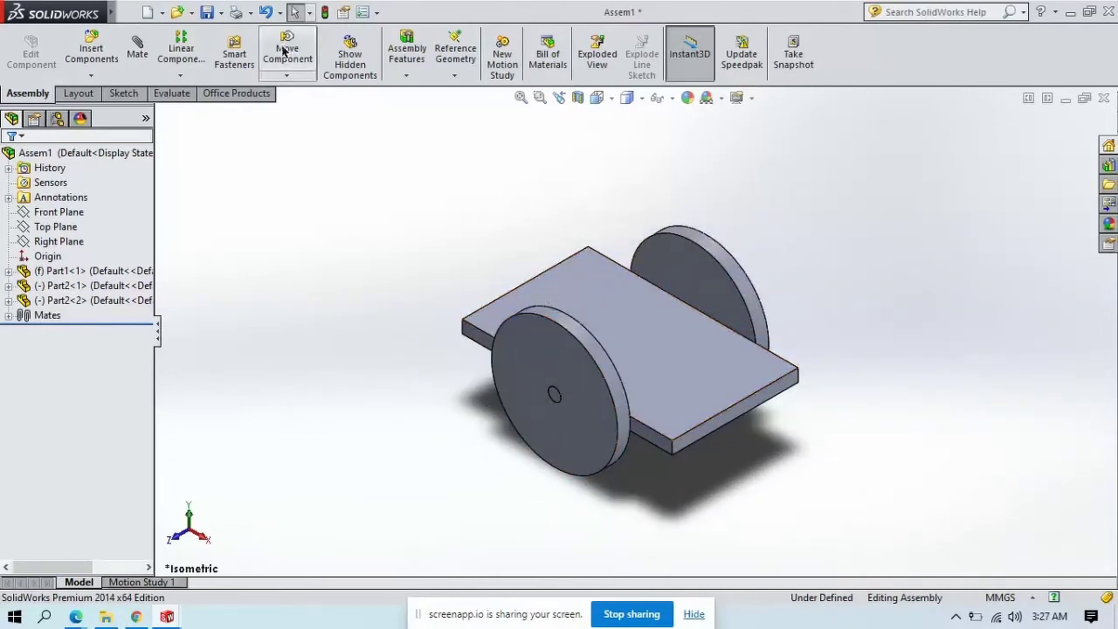
Save the assembly as Assem1.SLDASM in the vrePsOLIDWORLS folder on the Desktop.
click(129, 11)
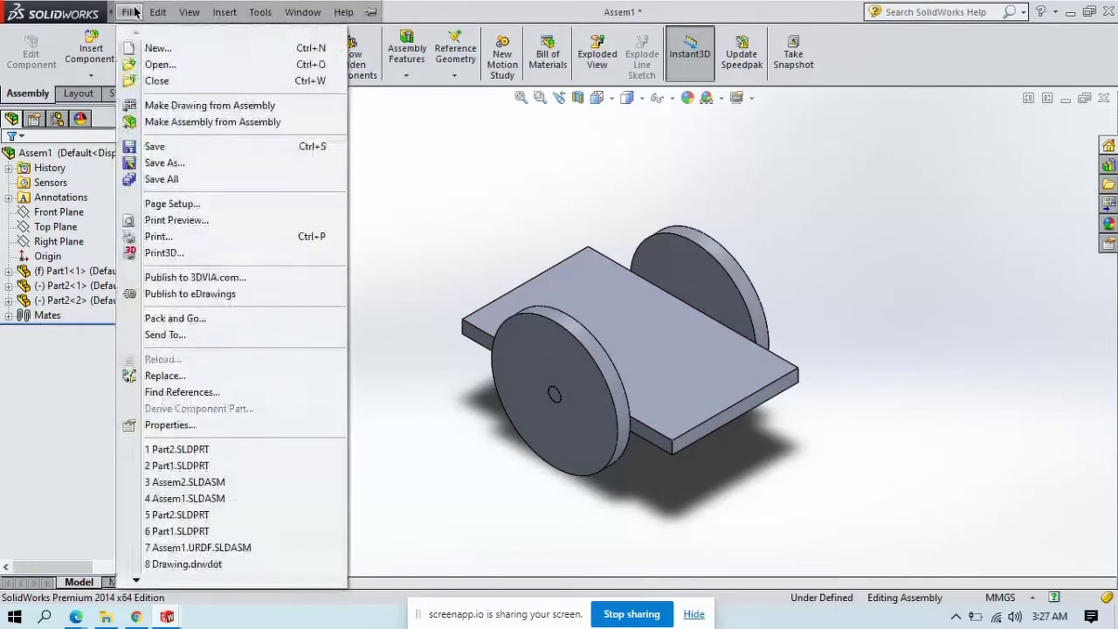
click(166, 162)
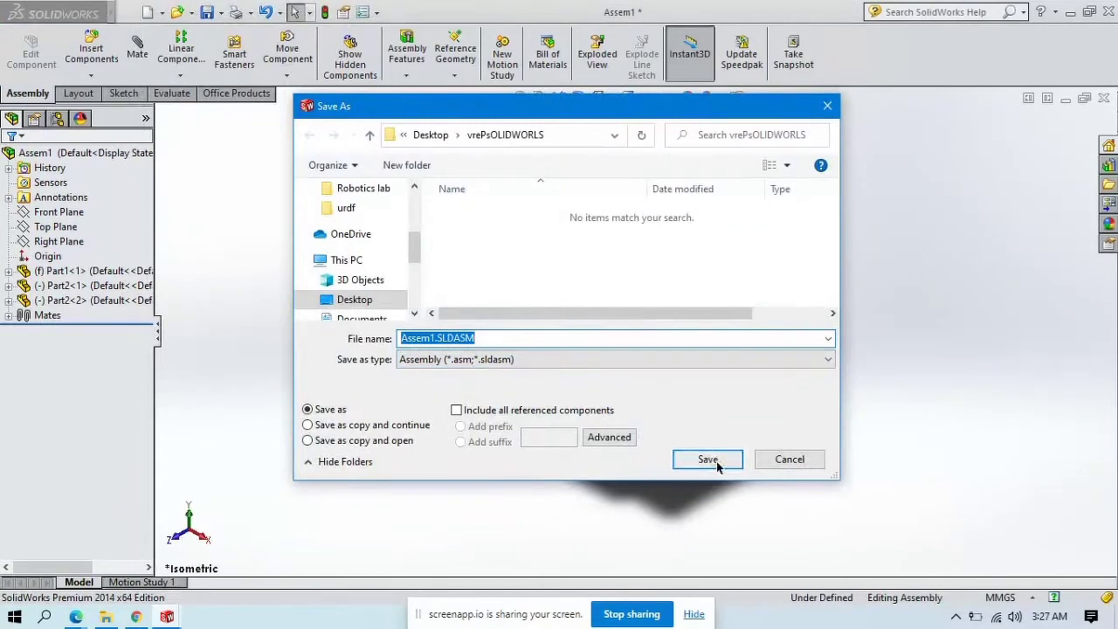
click(708, 460)
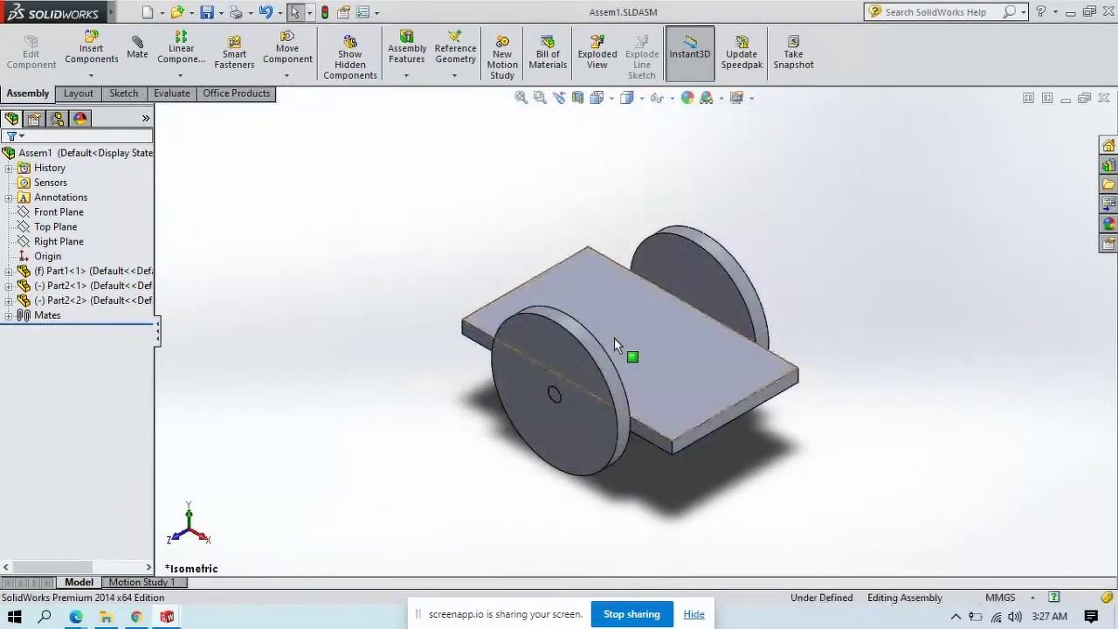
scroll(378, 294, down, 4)
scroll(436, 284, up, 8)
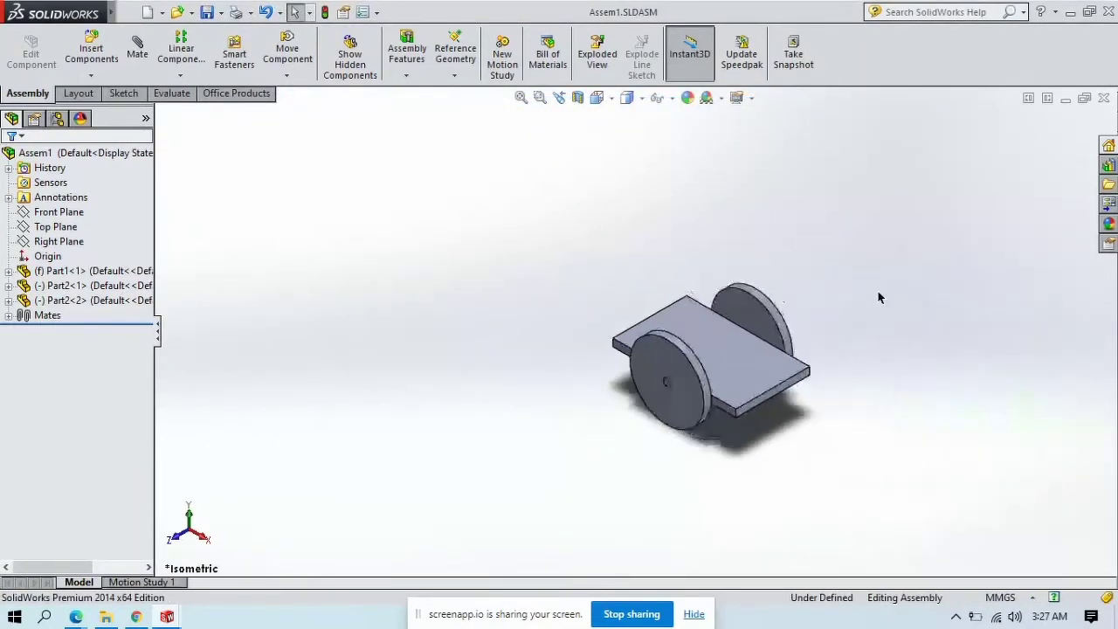
scroll(878, 291, down, 3)
scroll(486, 413, down, 1)
scroll(483, 310, down, 3)
scroll(606, 499, up, 5)
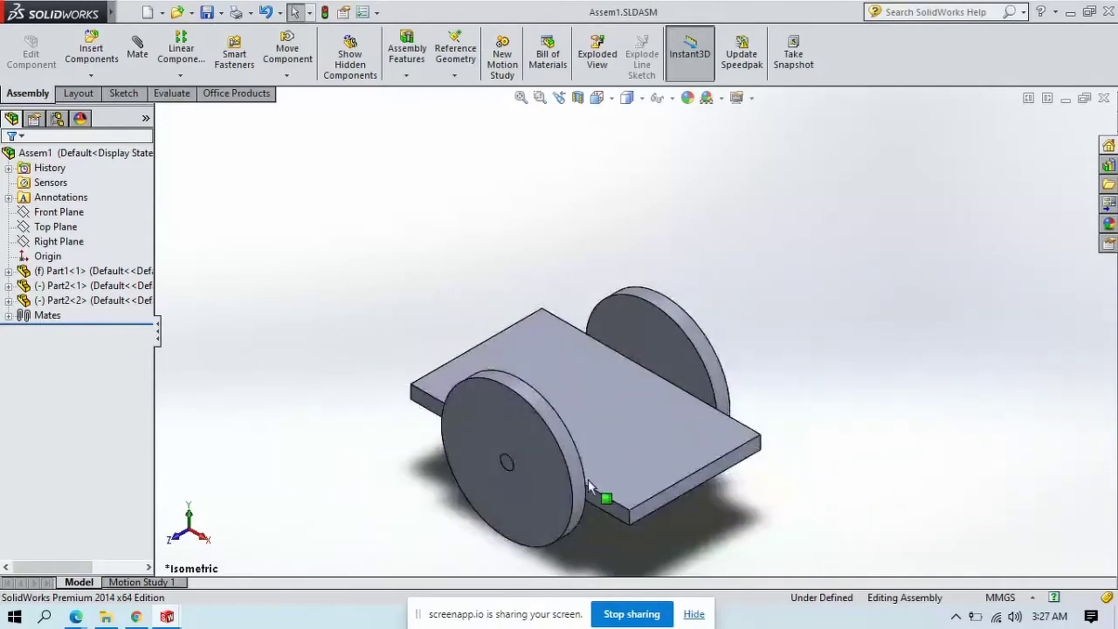
scroll(568, 395, down, 1)
scroll(647, 262, up, 2)
scroll(647, 262, down, 4)
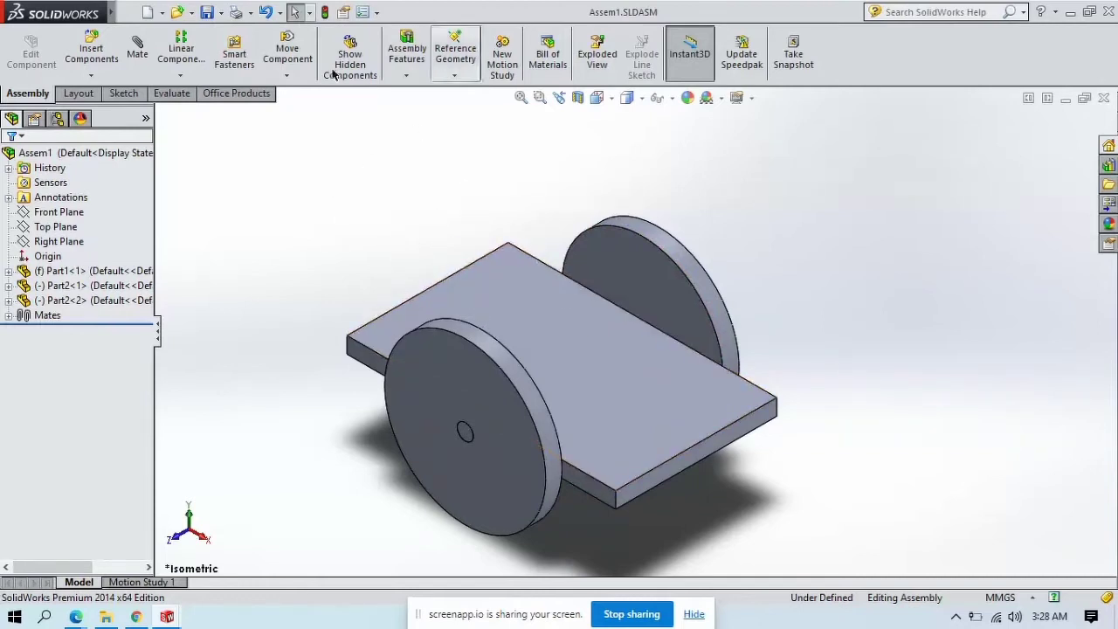
click(164, 14)
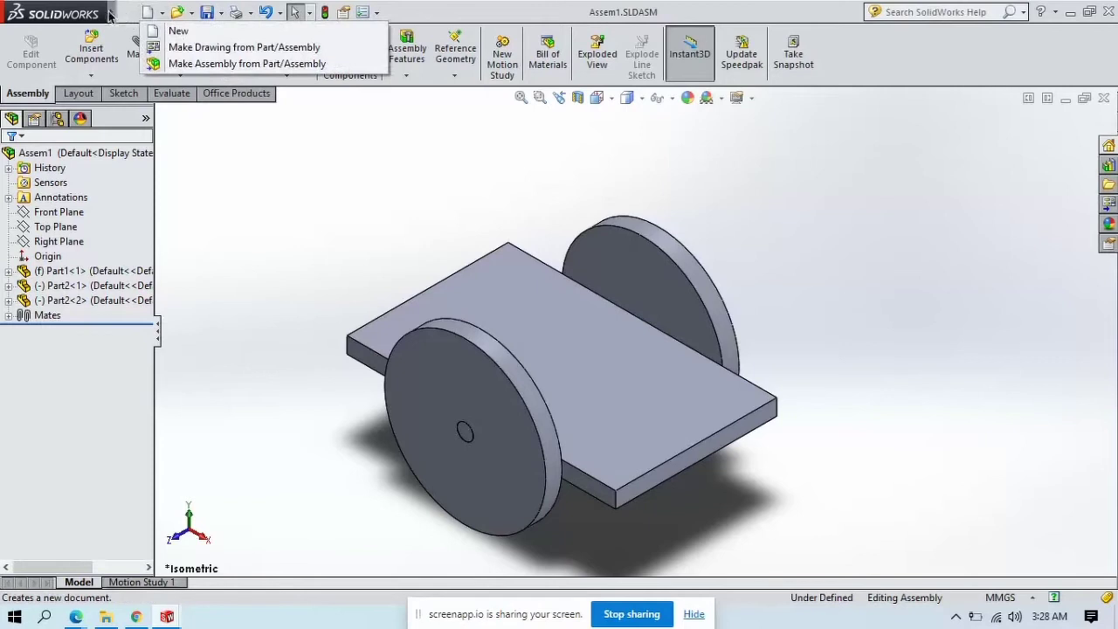
click(128, 11)
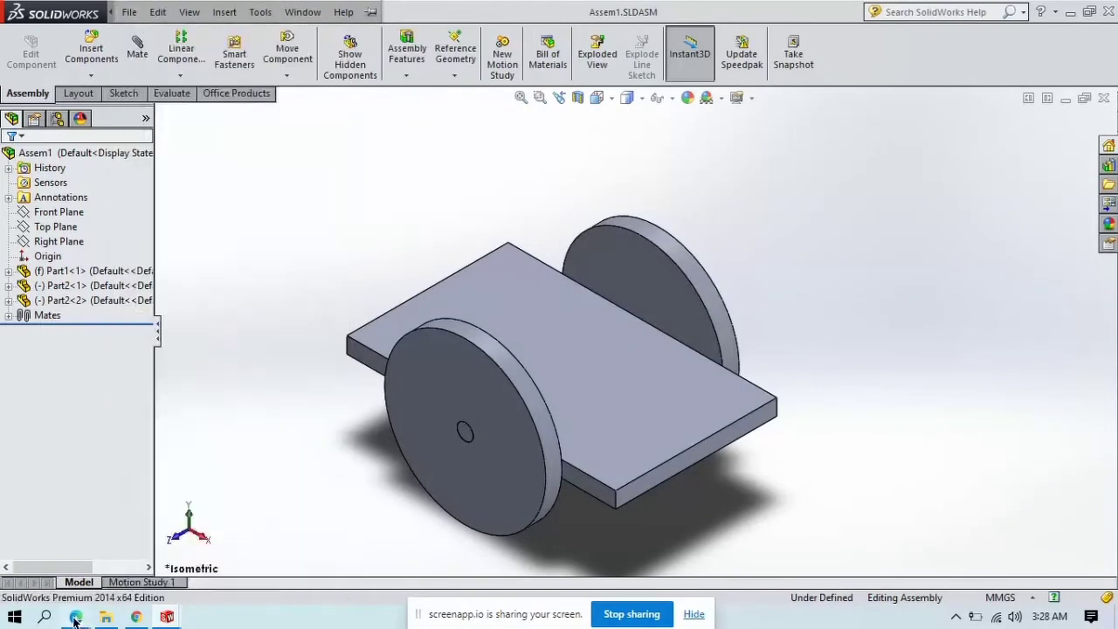
Switch to the Edge browser and search the web for "SW 2 URDF GITHUB".
mouse_move(75, 619)
click(149, 533)
click(217, 14)
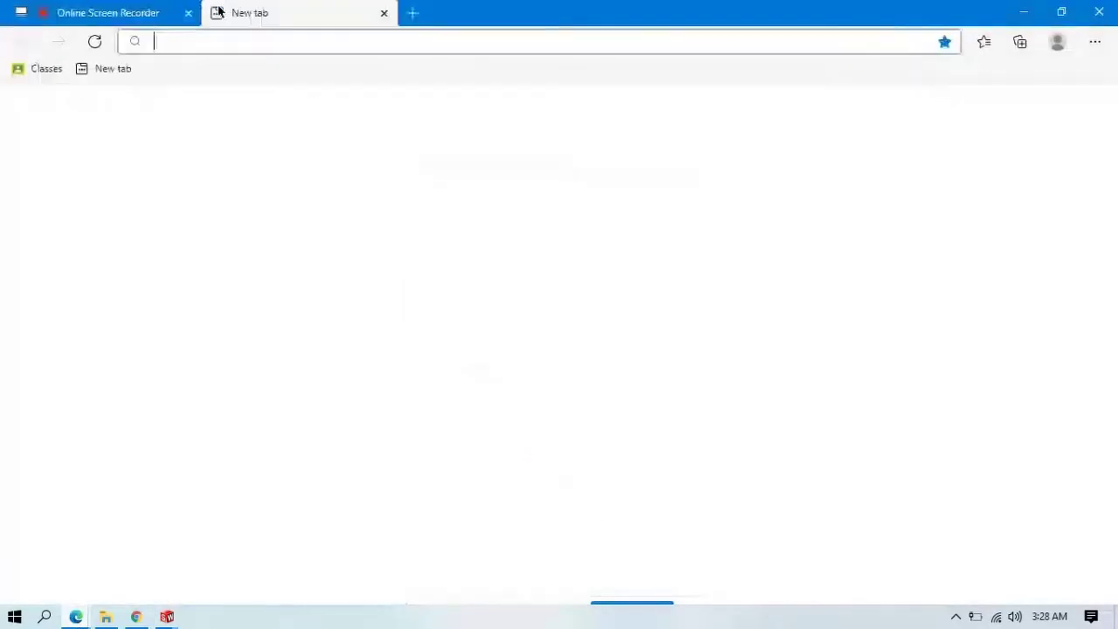
text(UR)
key(BackSpace)
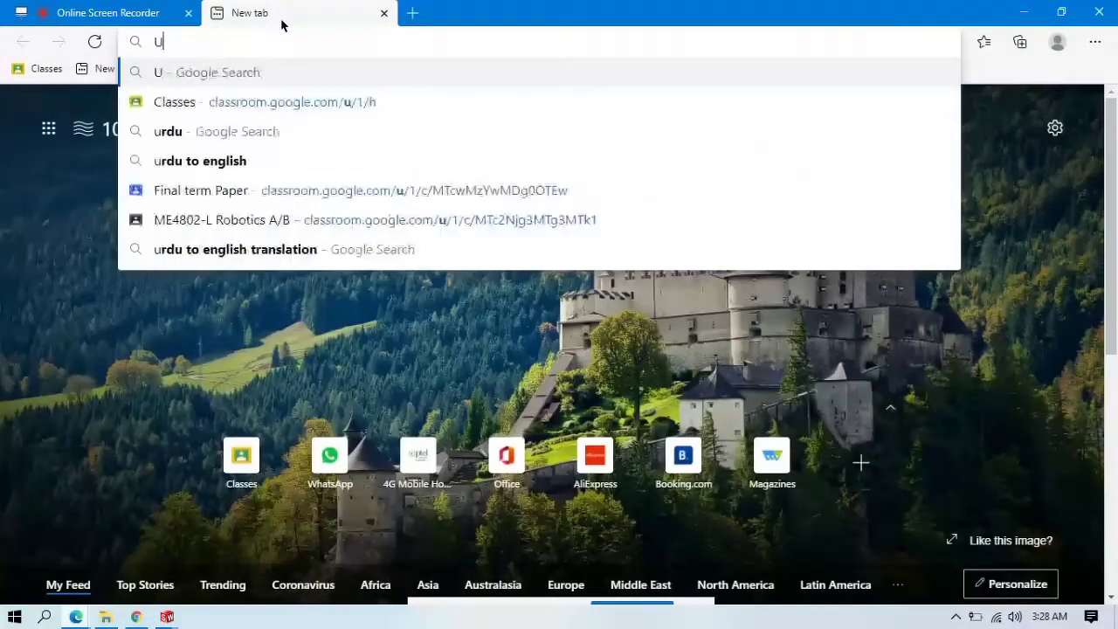
key(BackSpace)
text(SW R)
key(BackSpace)
text(2 )
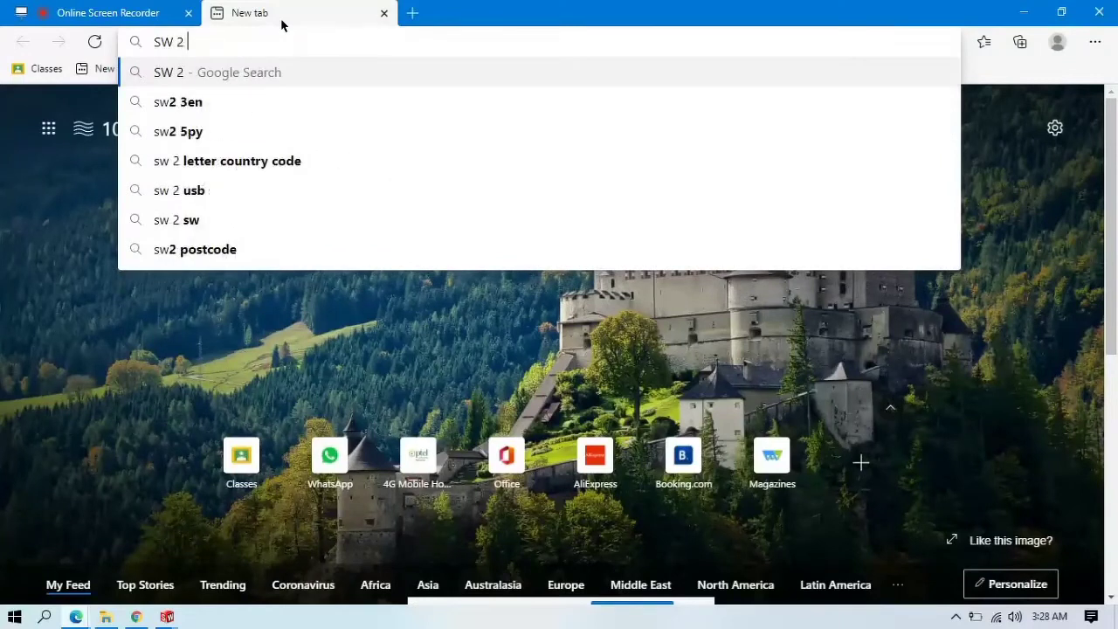
text(URDF)
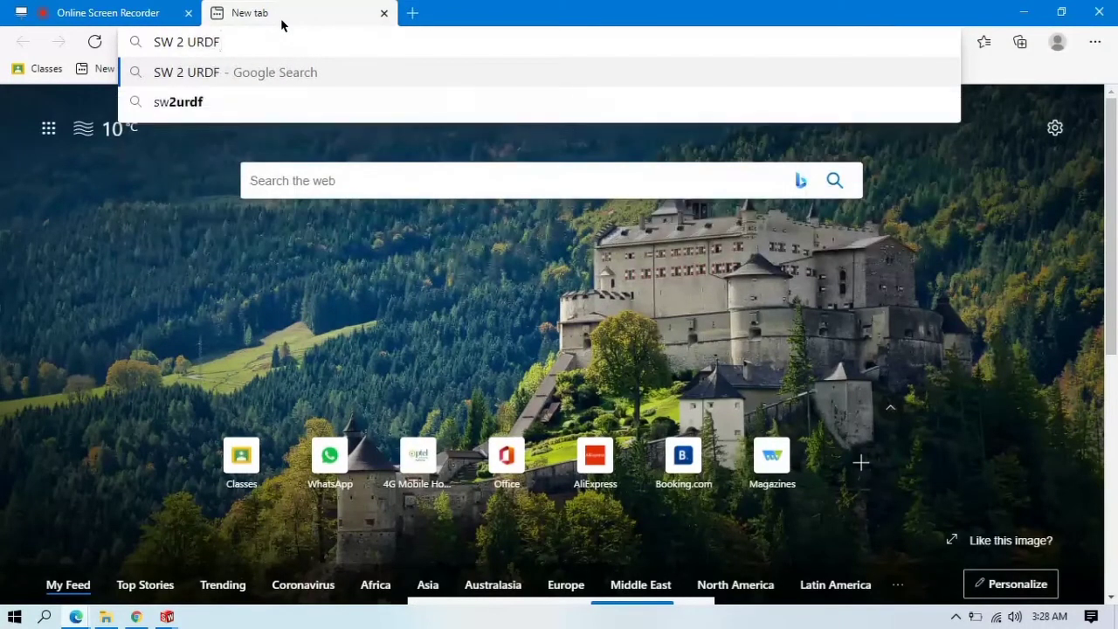
text( H\)
key(BackSpace)
key(BackSpace)
text(F GIT)
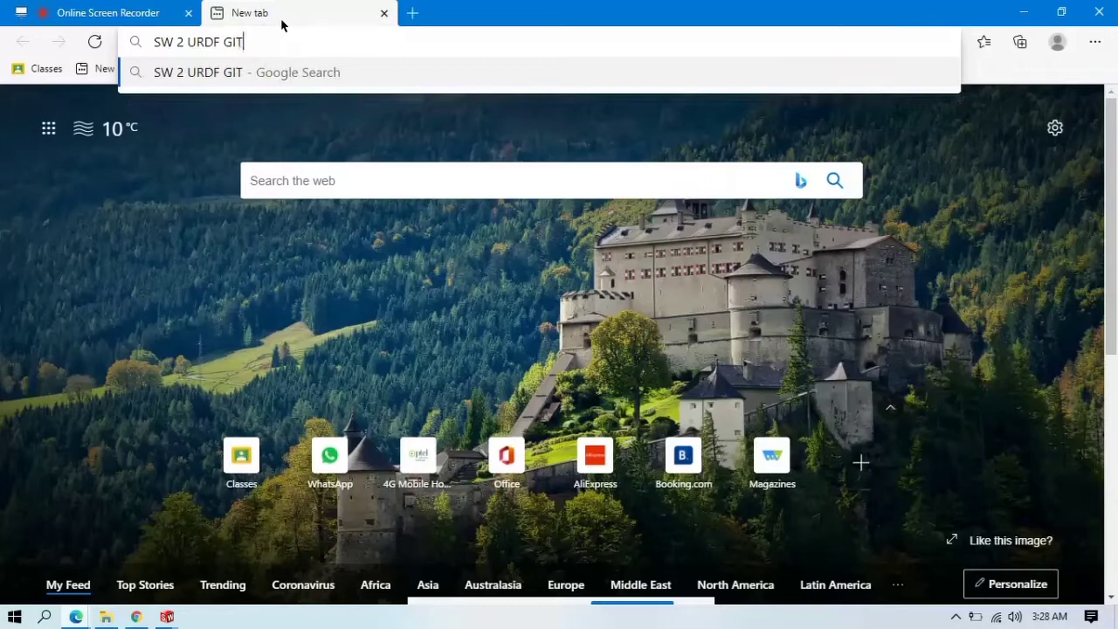
text(HUB)
key(Return)
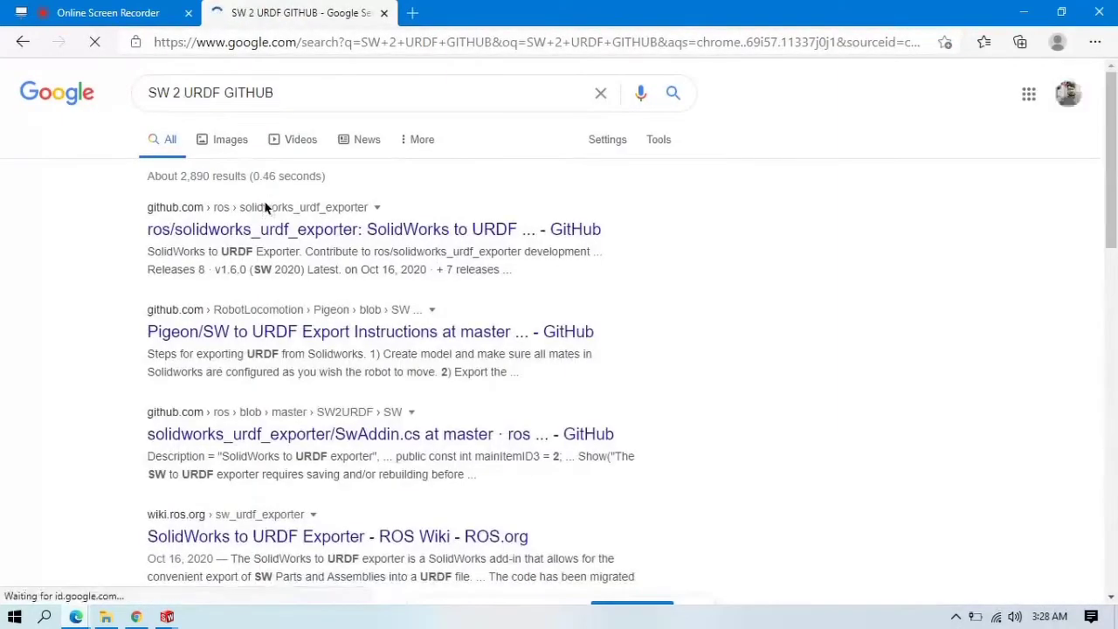
Open the ros/solidworks_urdf_exporter repository on GitHub and go to its full list of releases.
click(283, 230)
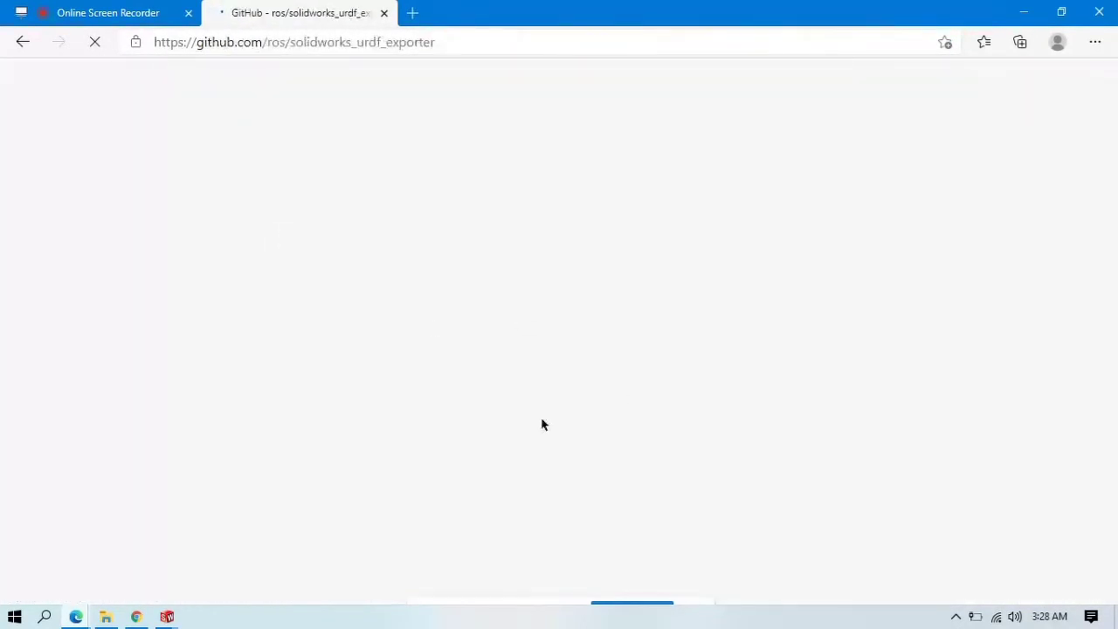
scroll(779, 320, down, 2)
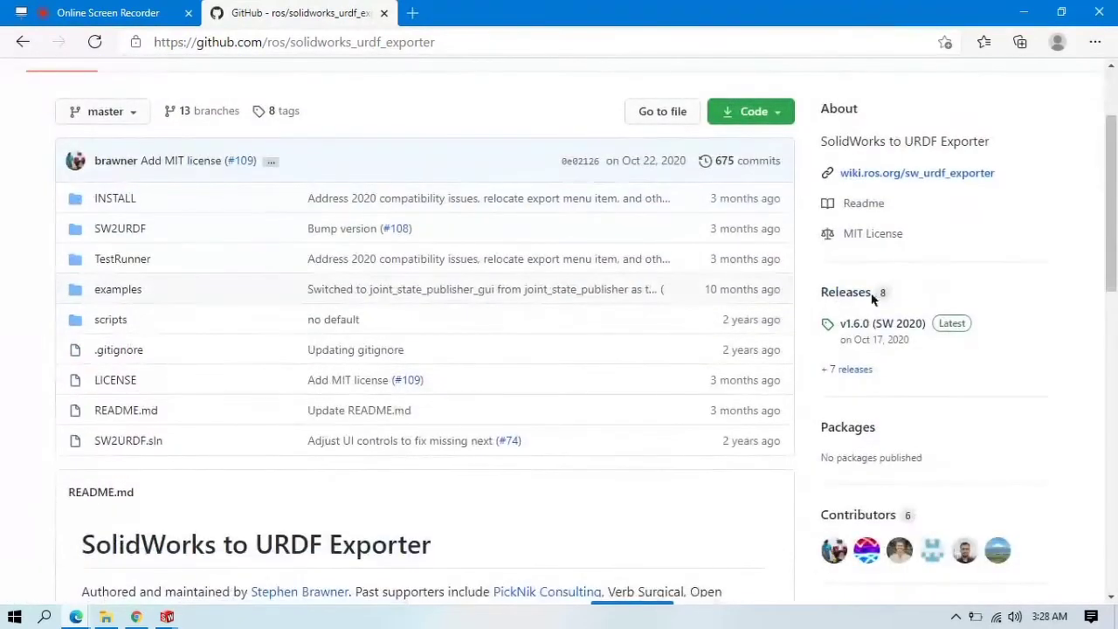
click(852, 369)
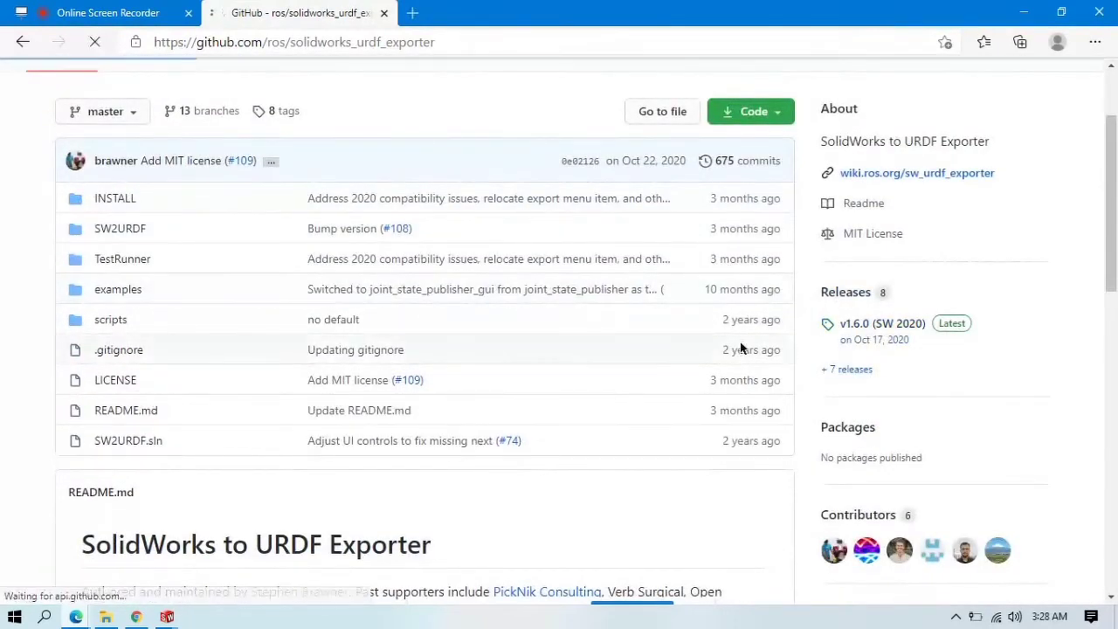
Open release 1.5.1 of the exporter and download its sw2urdfSetup.exe asset.
scroll(342, 274, down, 5)
scroll(289, 332, up, 1)
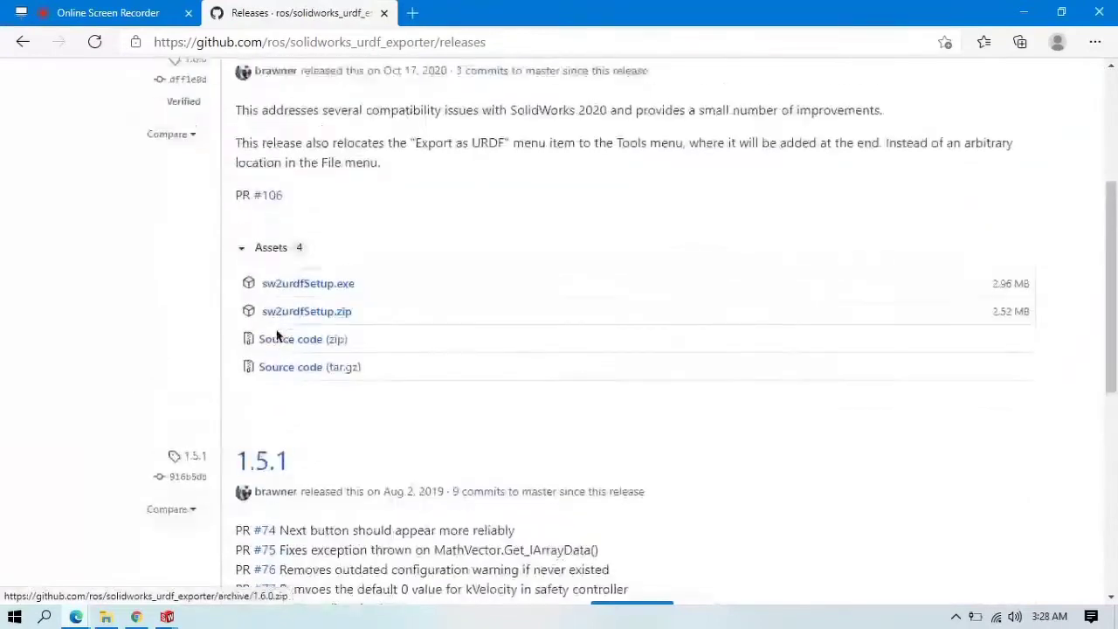
scroll(296, 371, down, 1)
scroll(295, 370, down, 2)
click(262, 194)
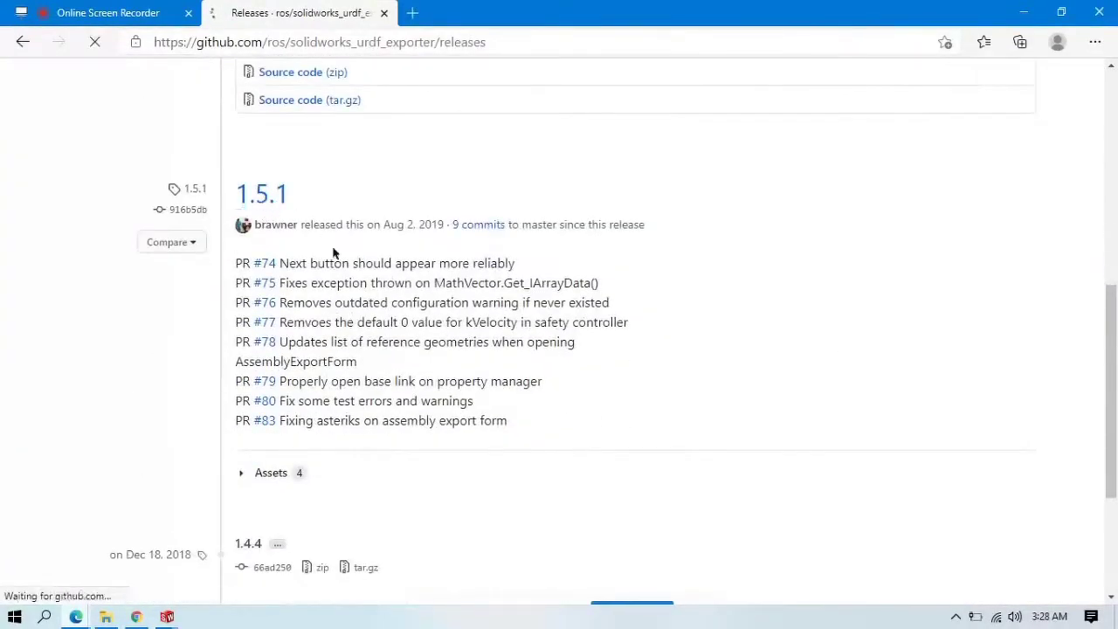
scroll(371, 285, down, 3)
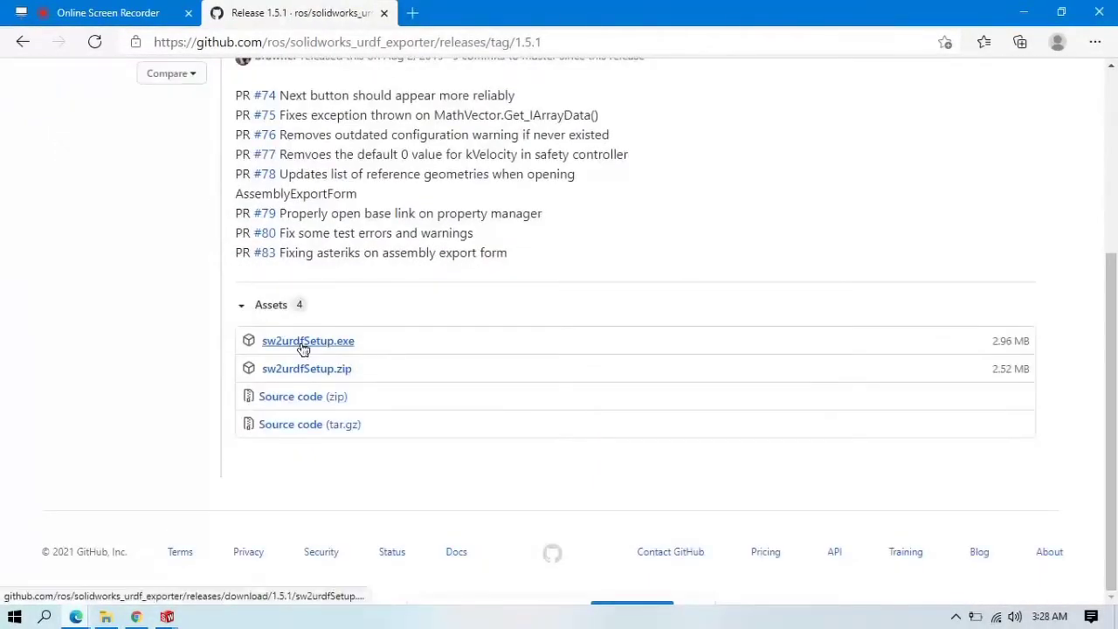
click(302, 344)
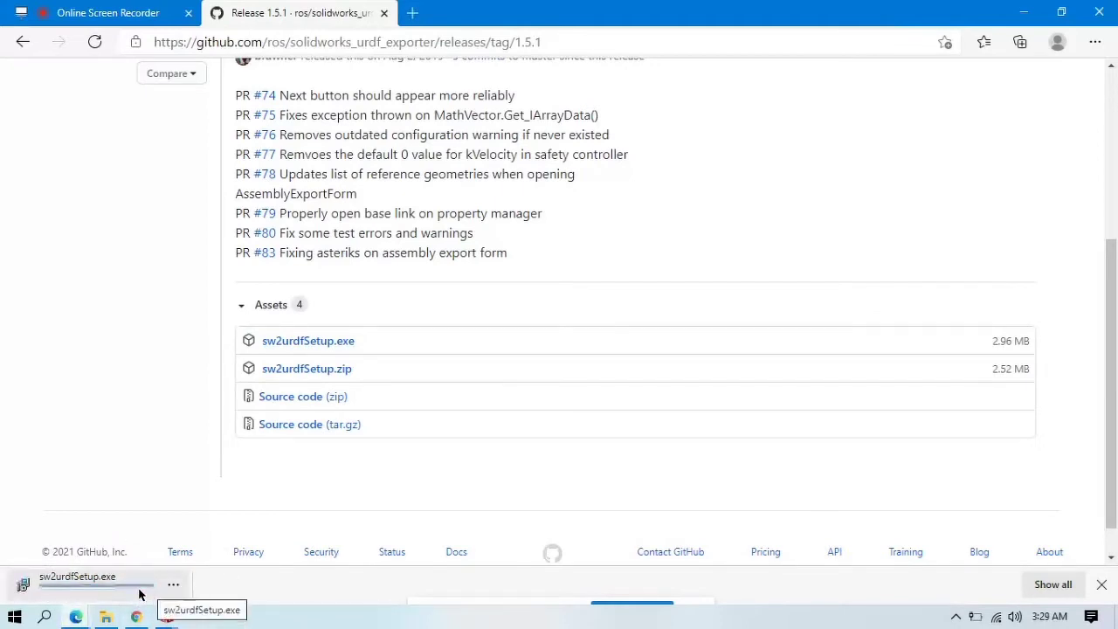
Run the downloaded sw2urdfSetup.exe and install SolidWorks To URDF into the existing URDFExporter folder.
click(139, 594)
click(586, 329)
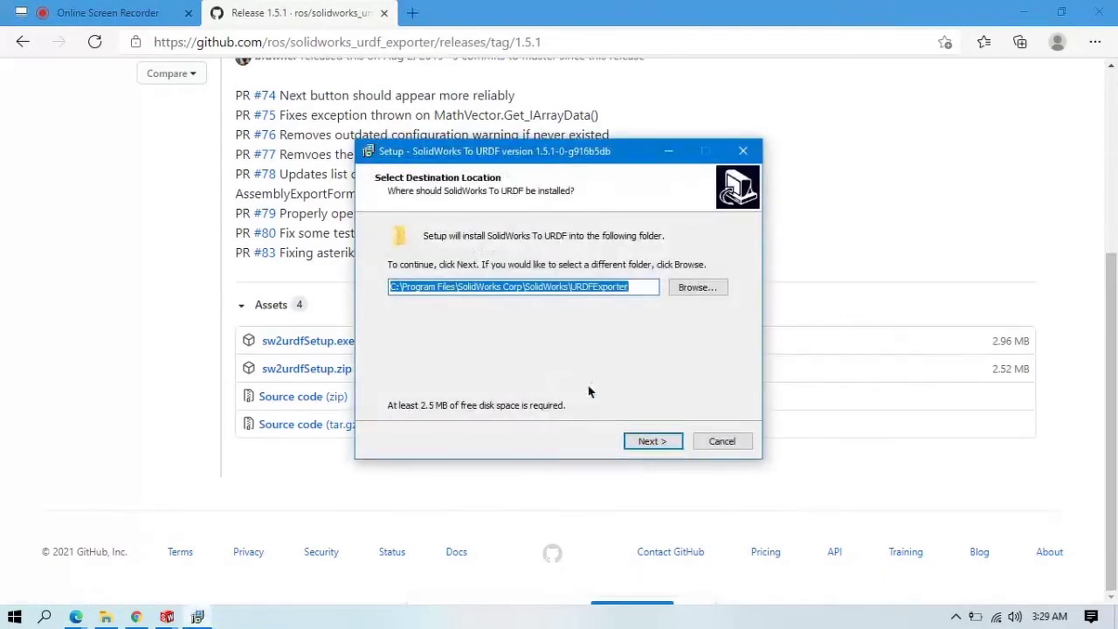
click(662, 442)
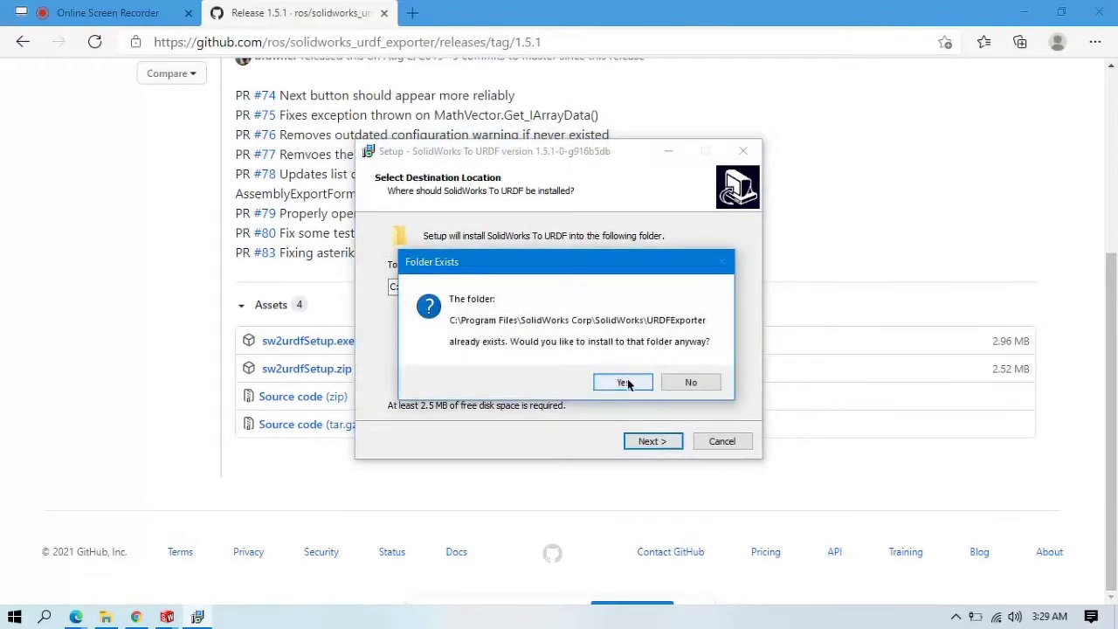
click(623, 383)
click(652, 442)
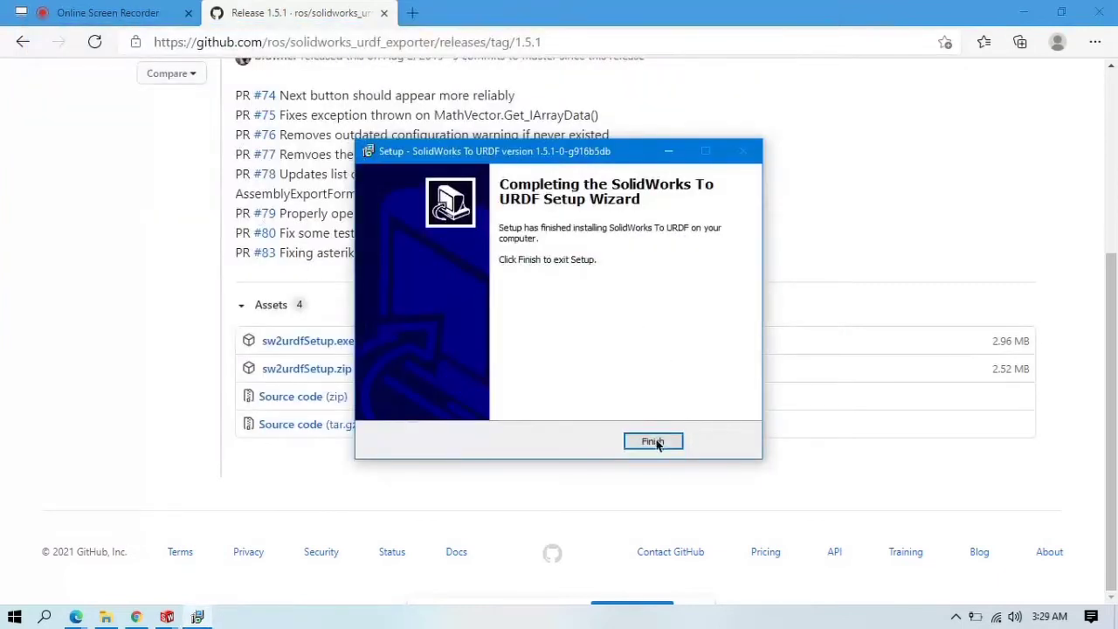
click(653, 441)
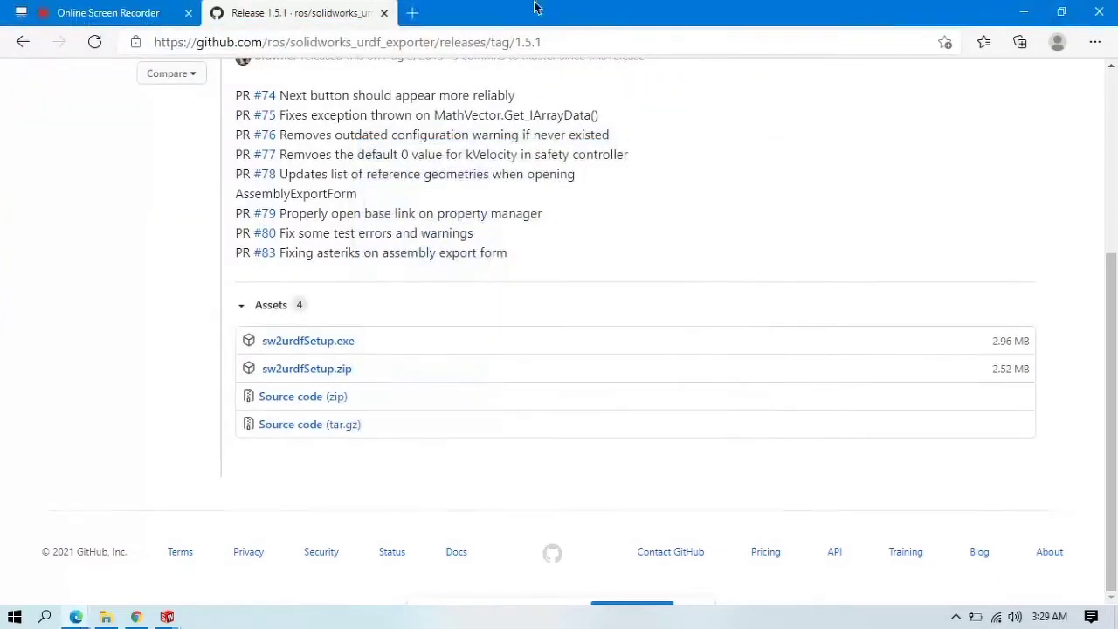
Minimize the browser, close SolidWorks, refresh the desktop and relaunch SolidWorks 2014.
click(1024, 12)
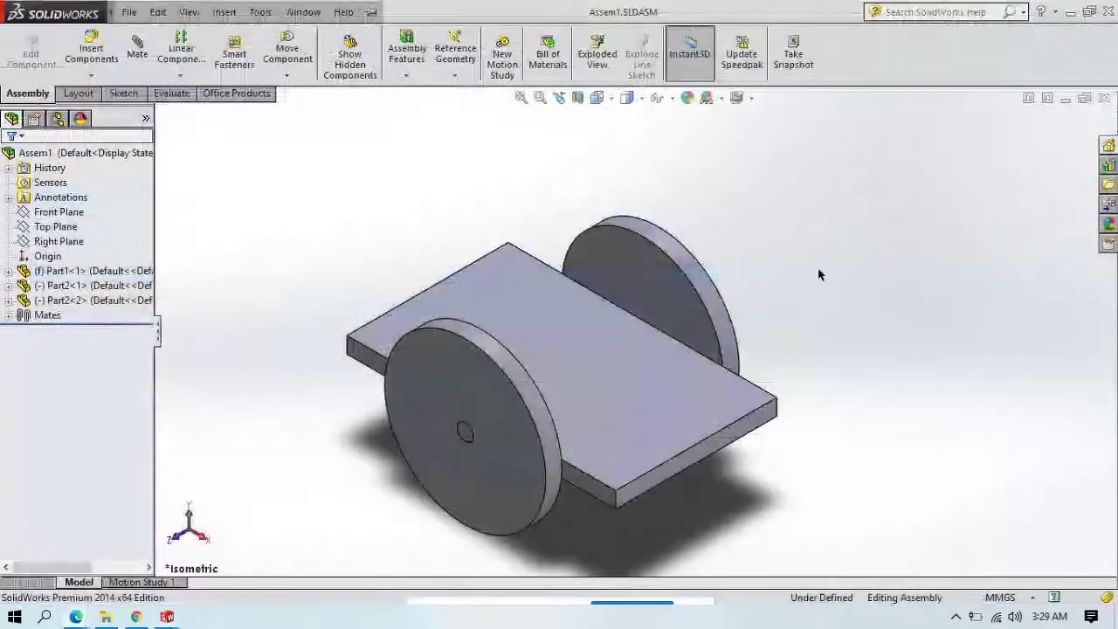
click(1110, 11)
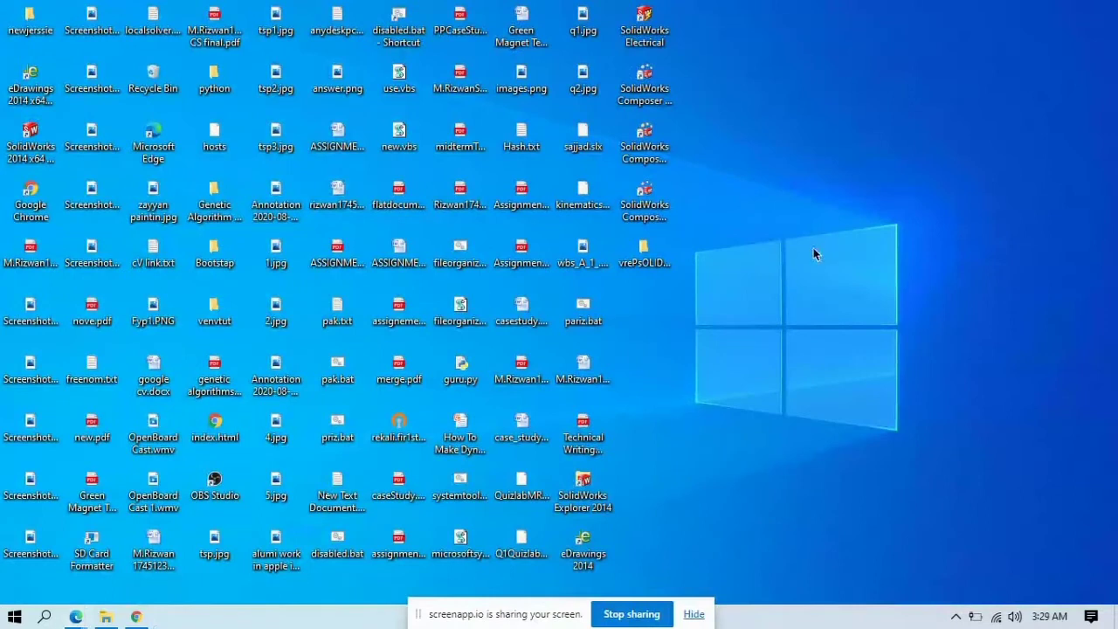
right_click(812, 237)
click(846, 281)
right_click(804, 233)
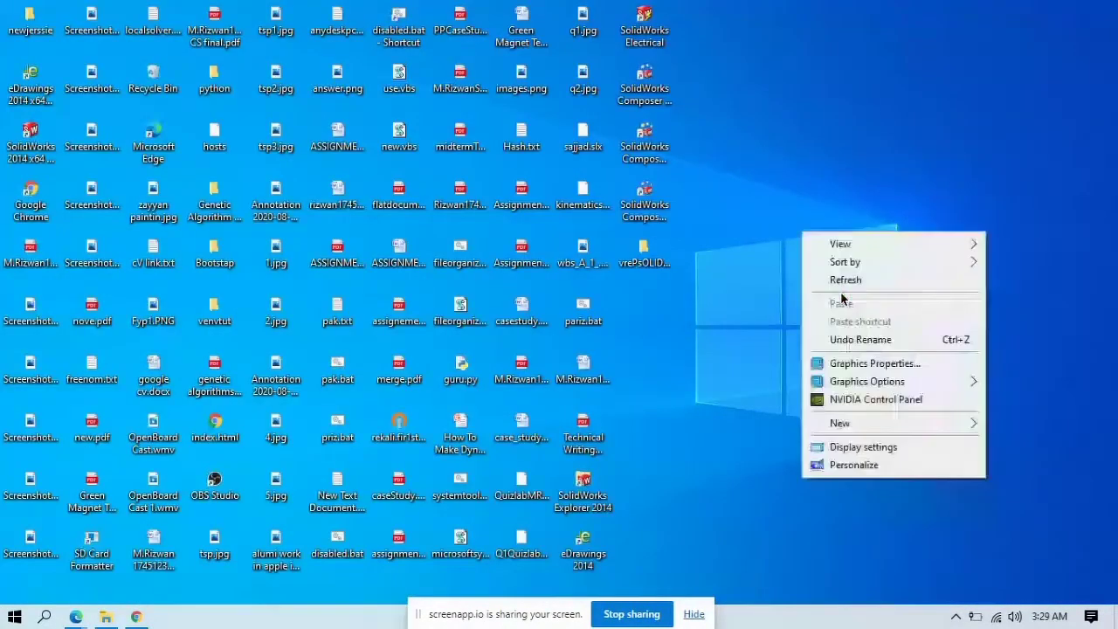
click(844, 281)
double_click(27, 157)
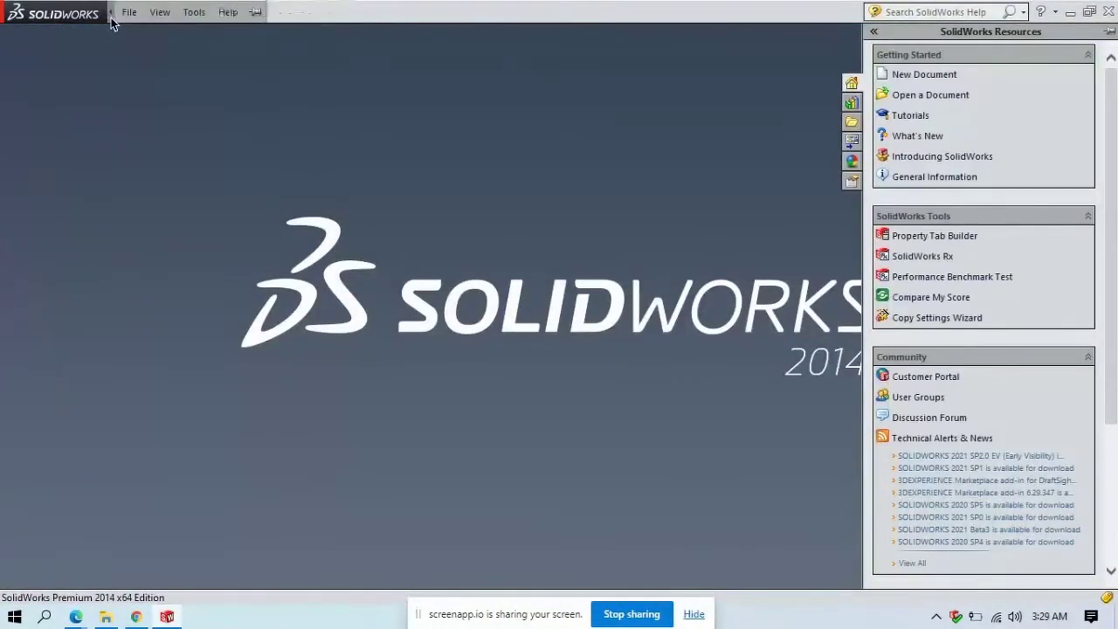
Open Assem1.SLDASM from the vrePsOLIDWORLS folder.
click(129, 13)
click(159, 50)
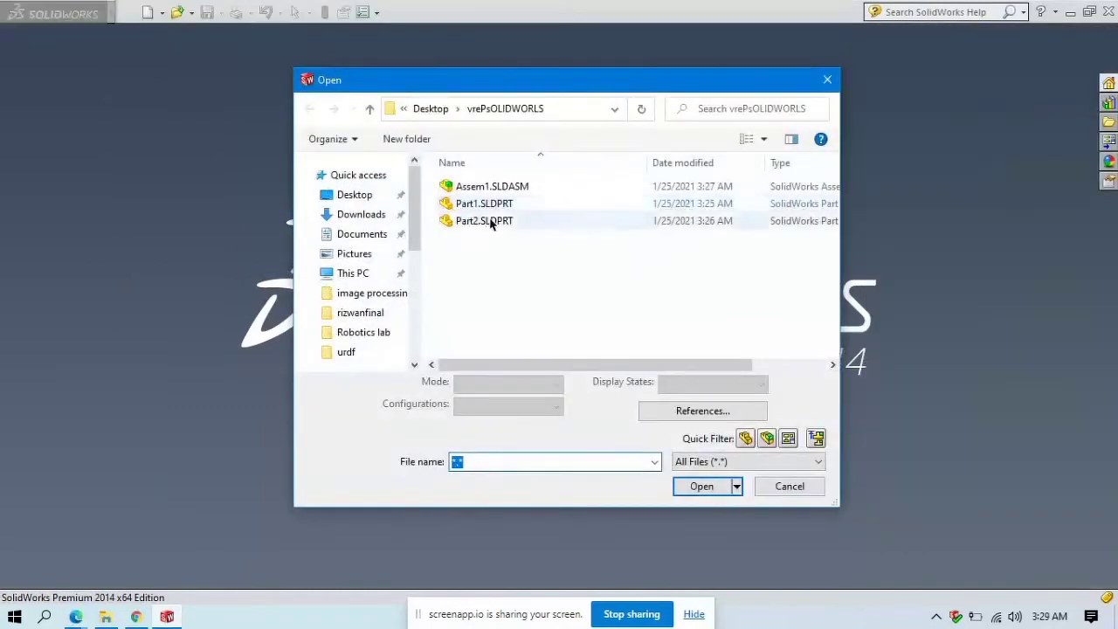
click(494, 190)
click(708, 513)
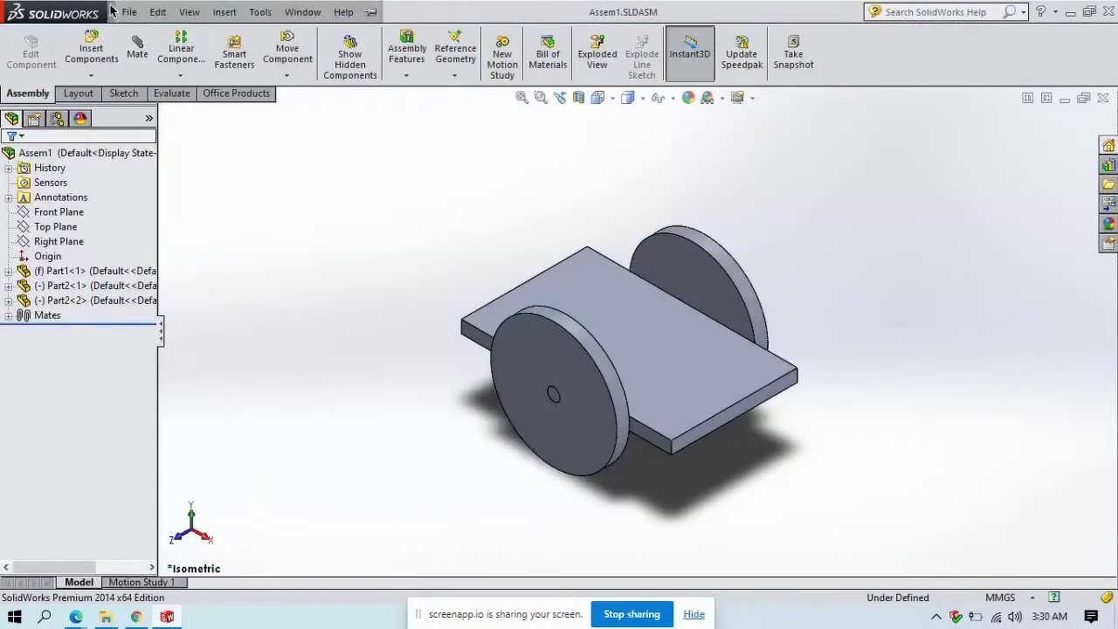
Start the Export as URDF command and agree to save and rebuild the assembly.
click(129, 12)
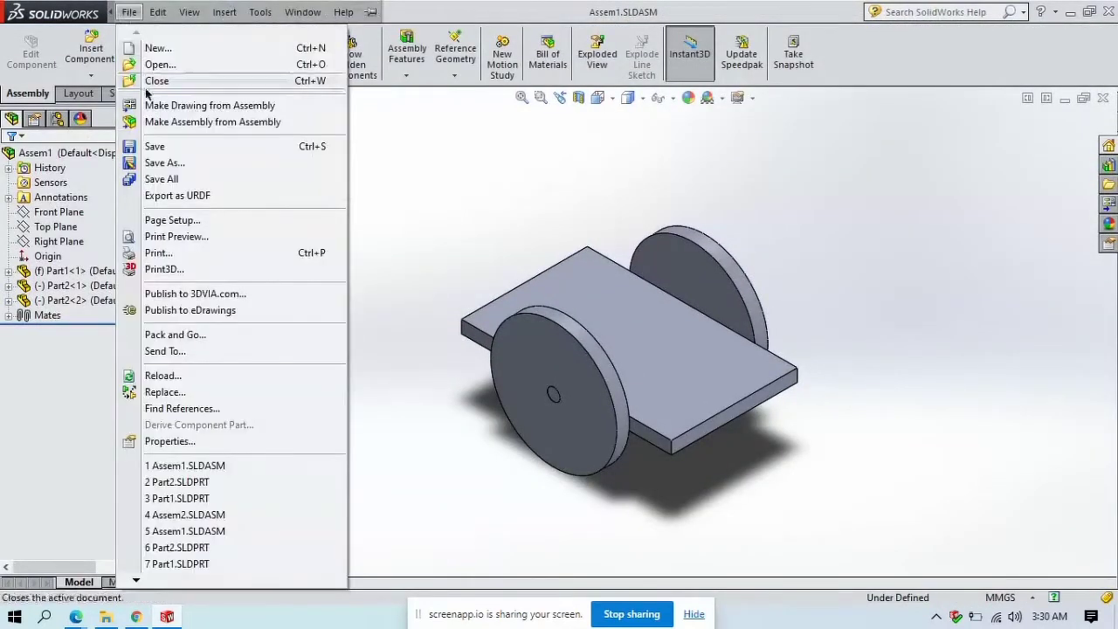
click(175, 197)
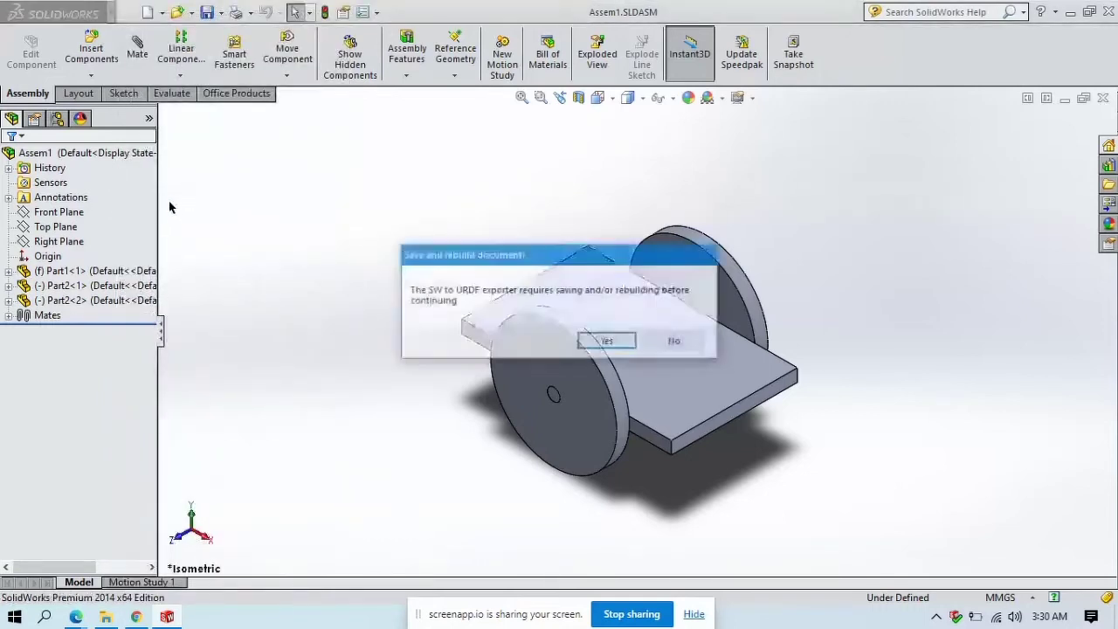
click(607, 342)
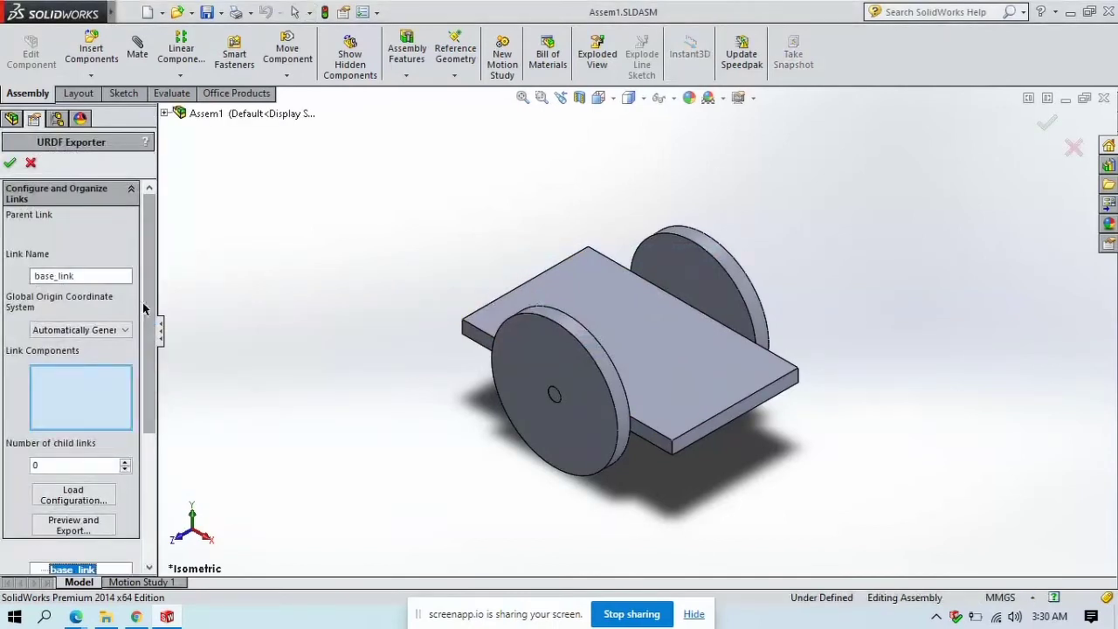
Assign the base plate as the component of base_link and choose Automatically Generate for its global origin coordinate system.
drag(150, 311, 152, 335)
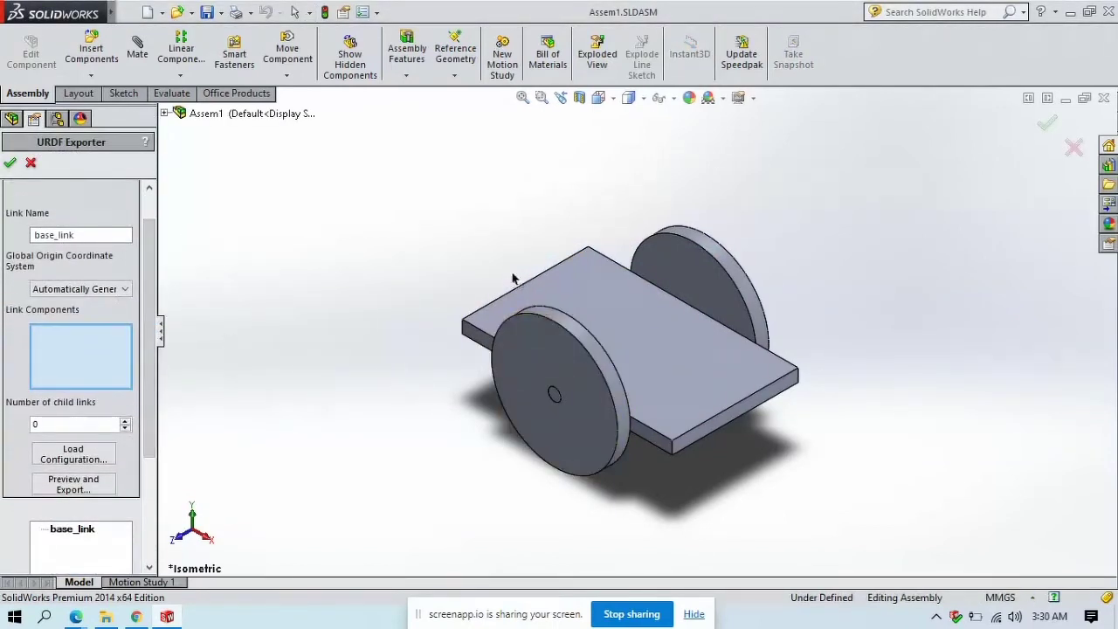
click(592, 312)
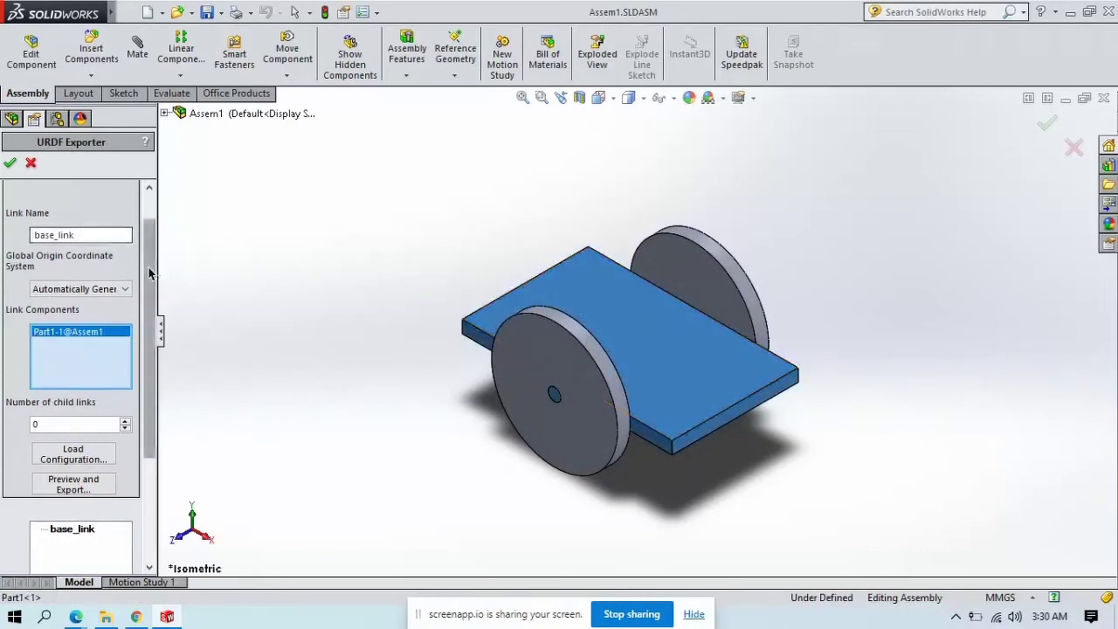
scroll(111, 257, down, 2)
click(112, 244)
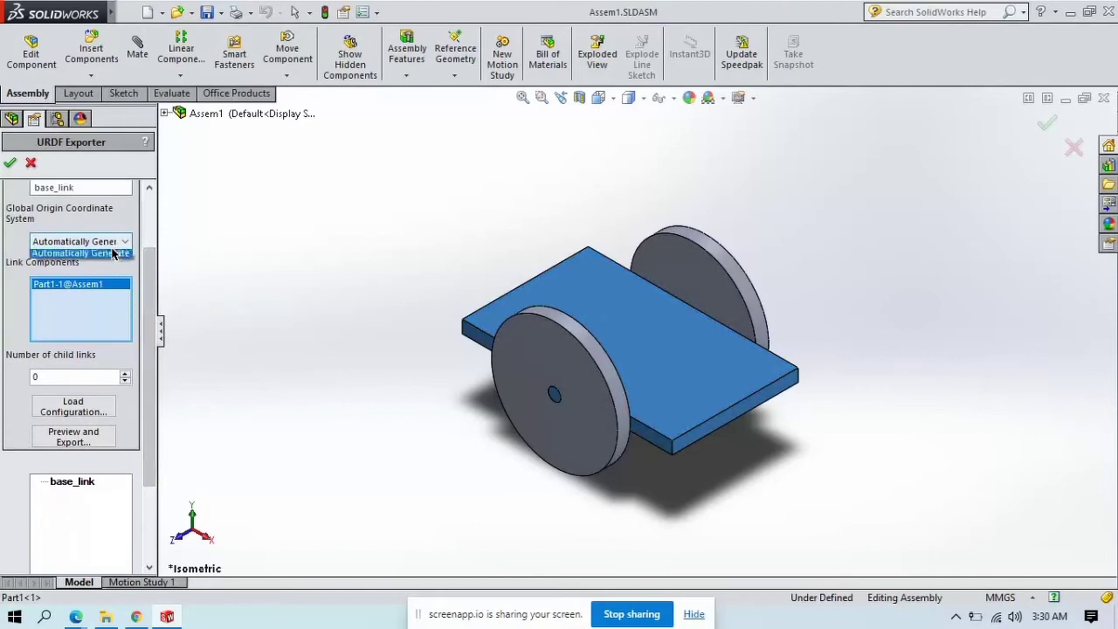
click(112, 253)
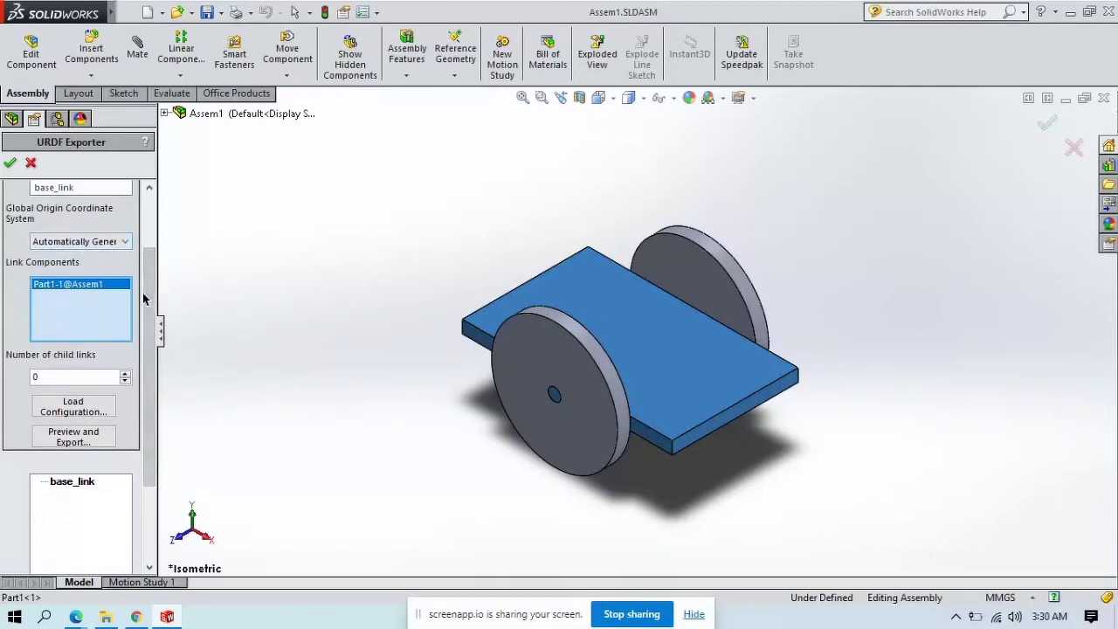
Set the number of child links of base_link to 2.
scroll(135, 324, down, 2)
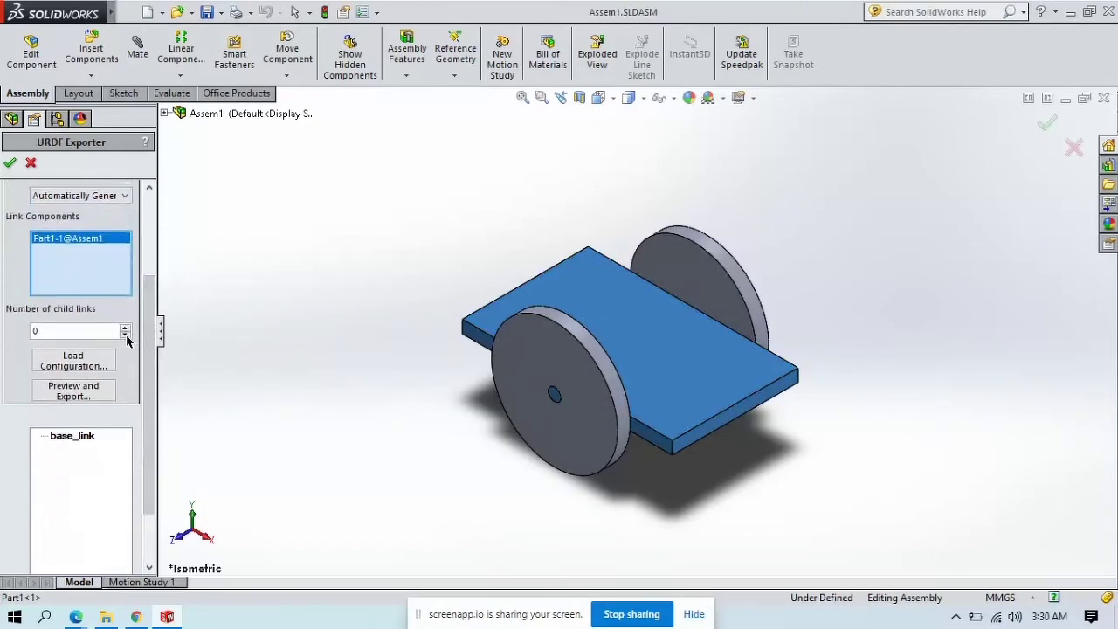
scroll(144, 301, up, 2)
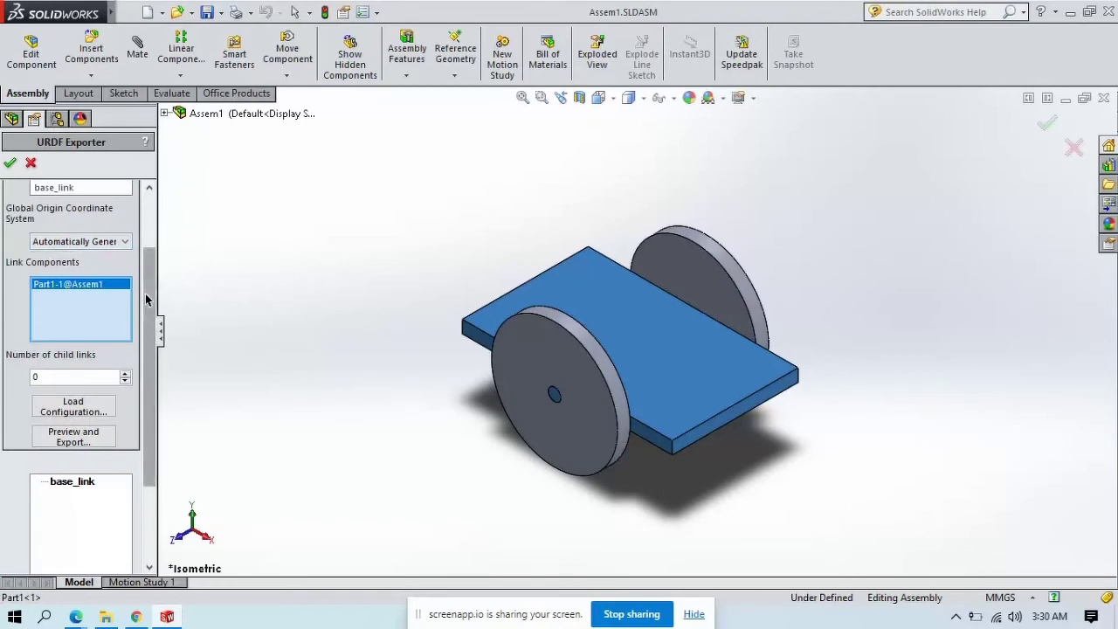
drag(146, 299, 150, 329)
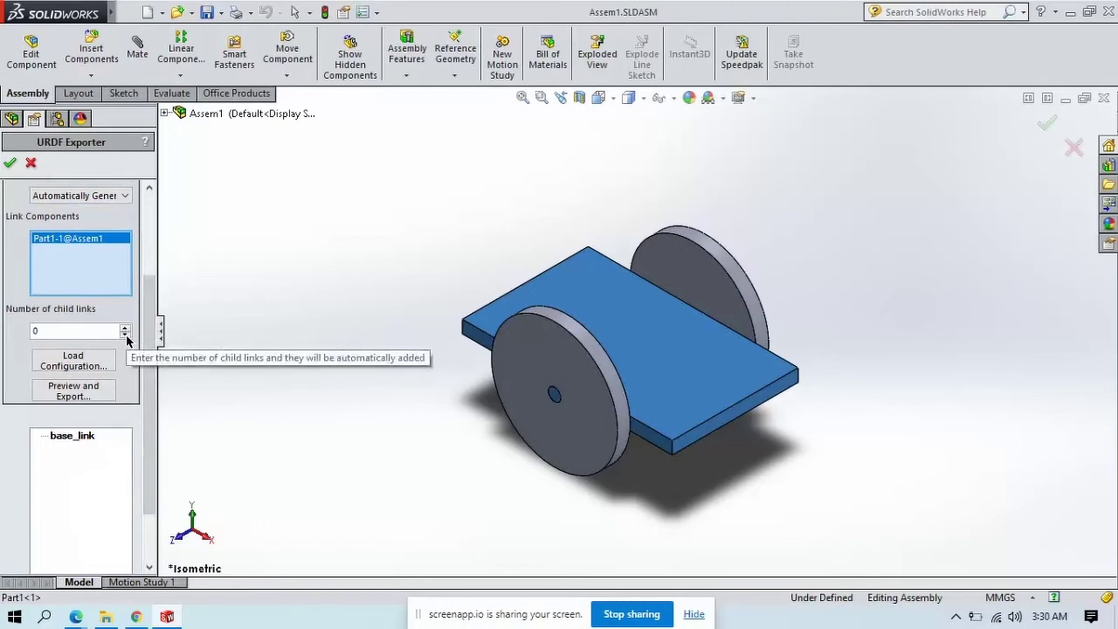
click(126, 335)
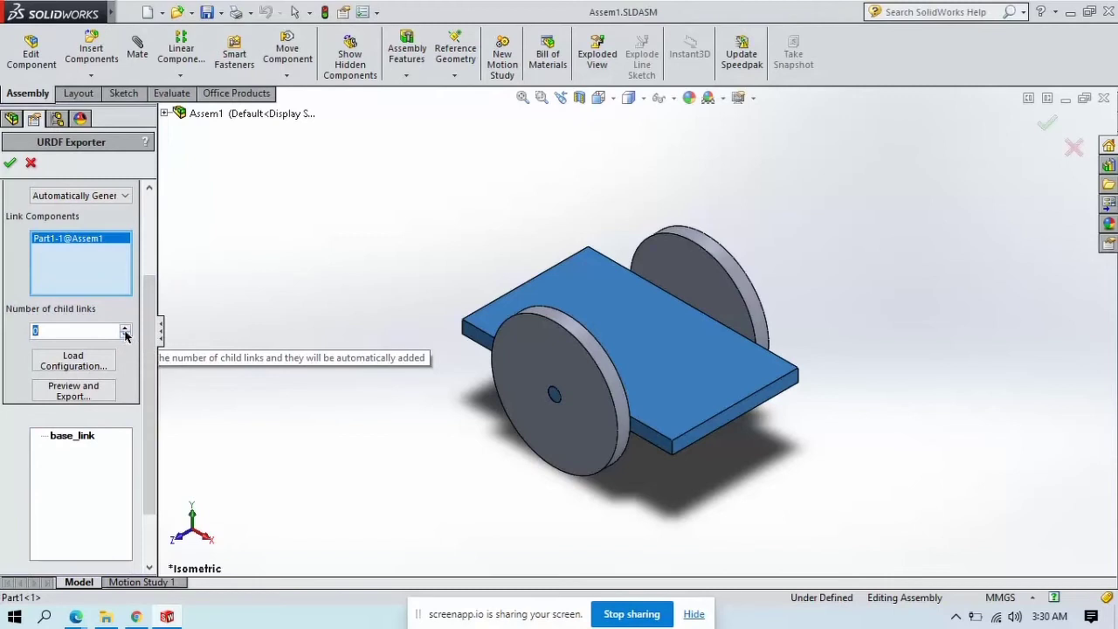
click(126, 337)
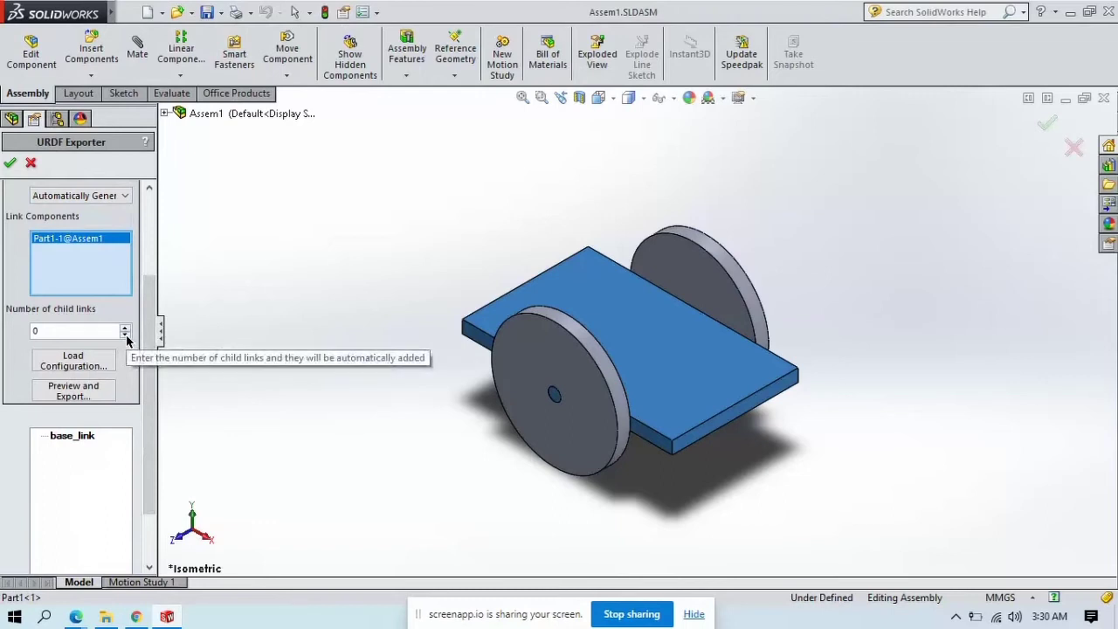
click(125, 337)
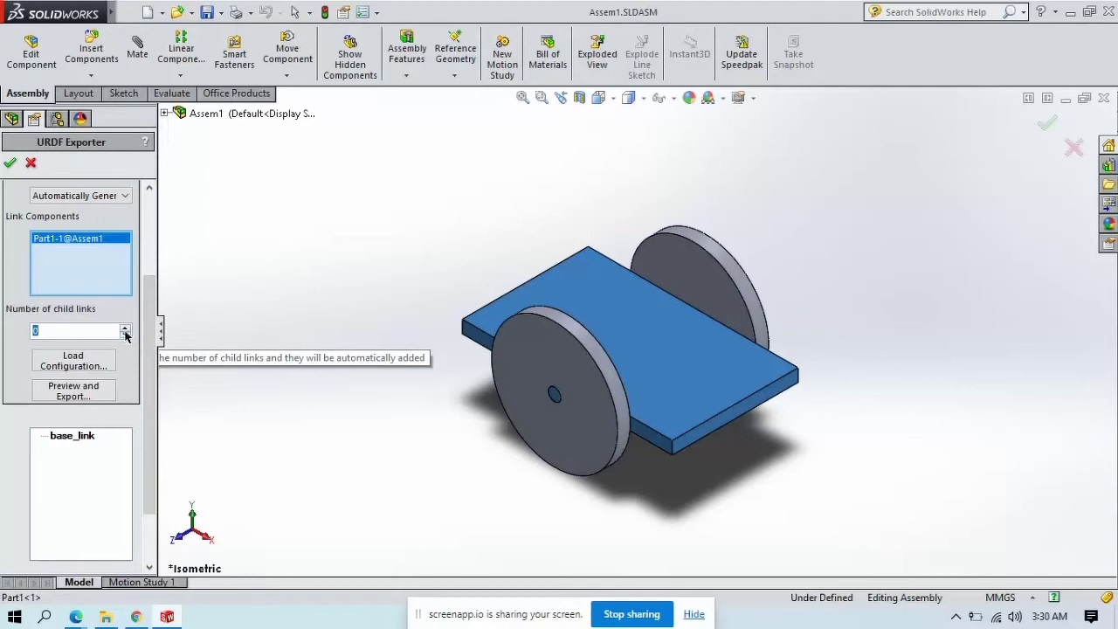
click(125, 331)
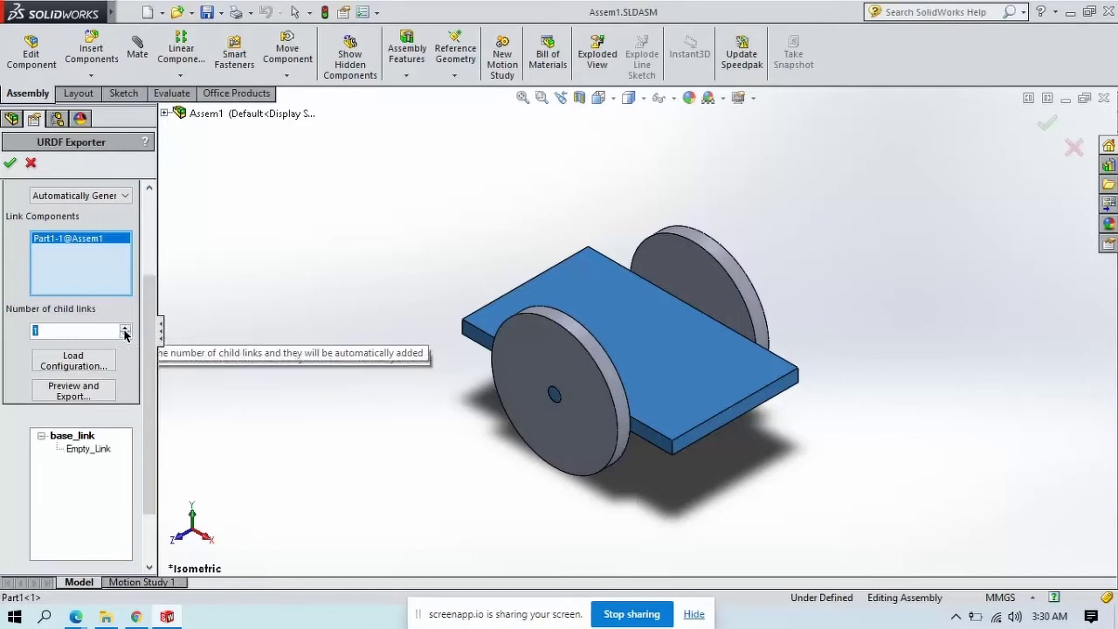
click(124, 330)
Assign the front wheel to the first empty child link, name the link and joint W1, and set the joint type to continuous.
click(88, 449)
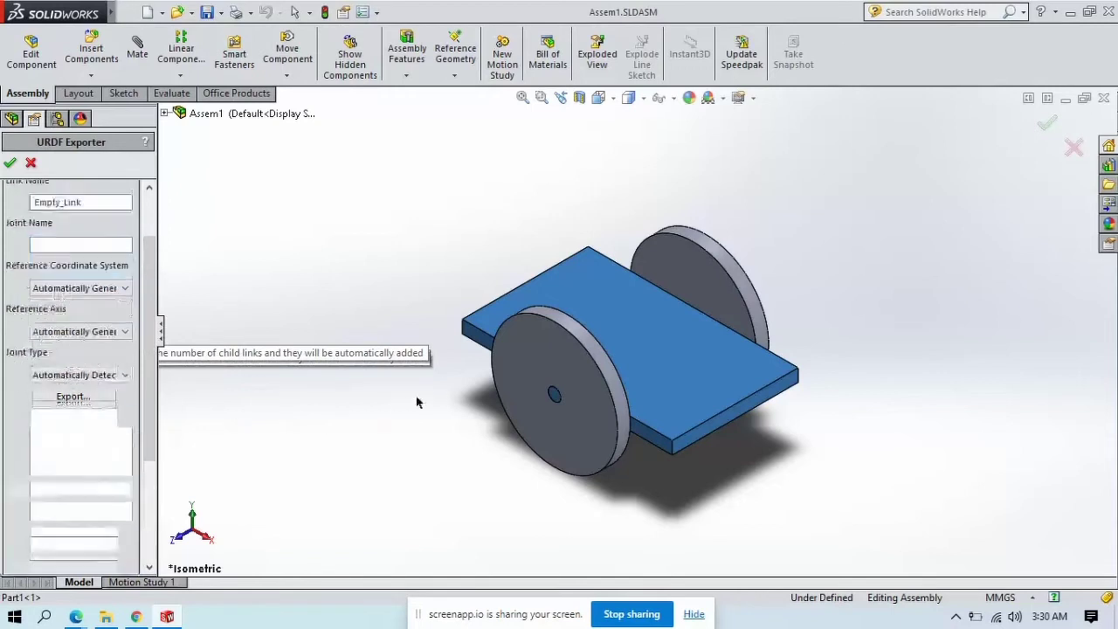
click(535, 374)
double_click(96, 203)
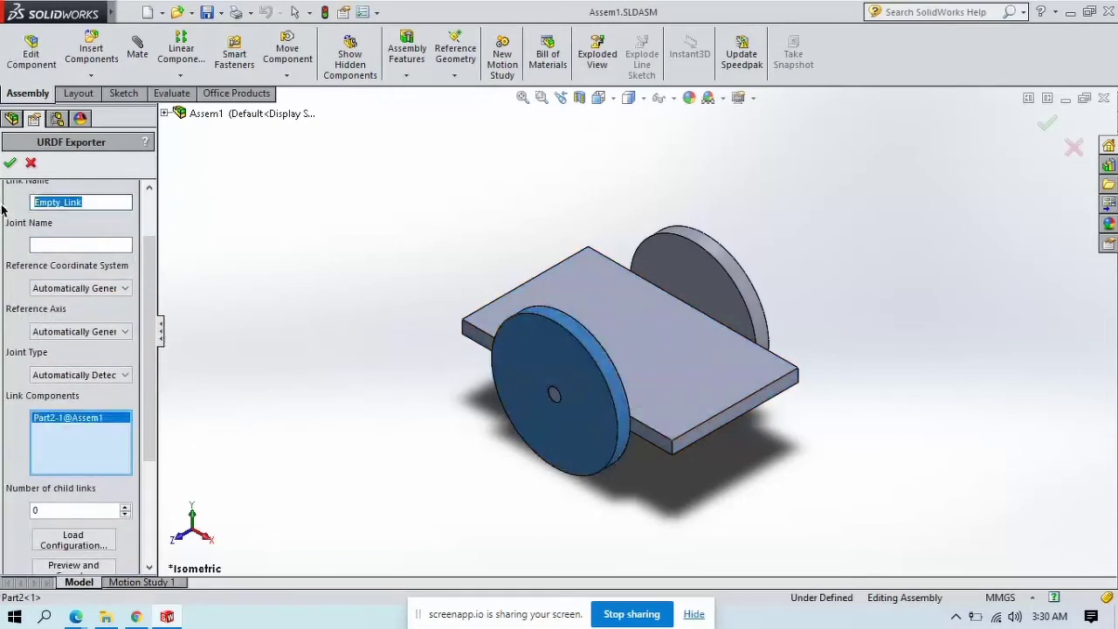
text(W1)
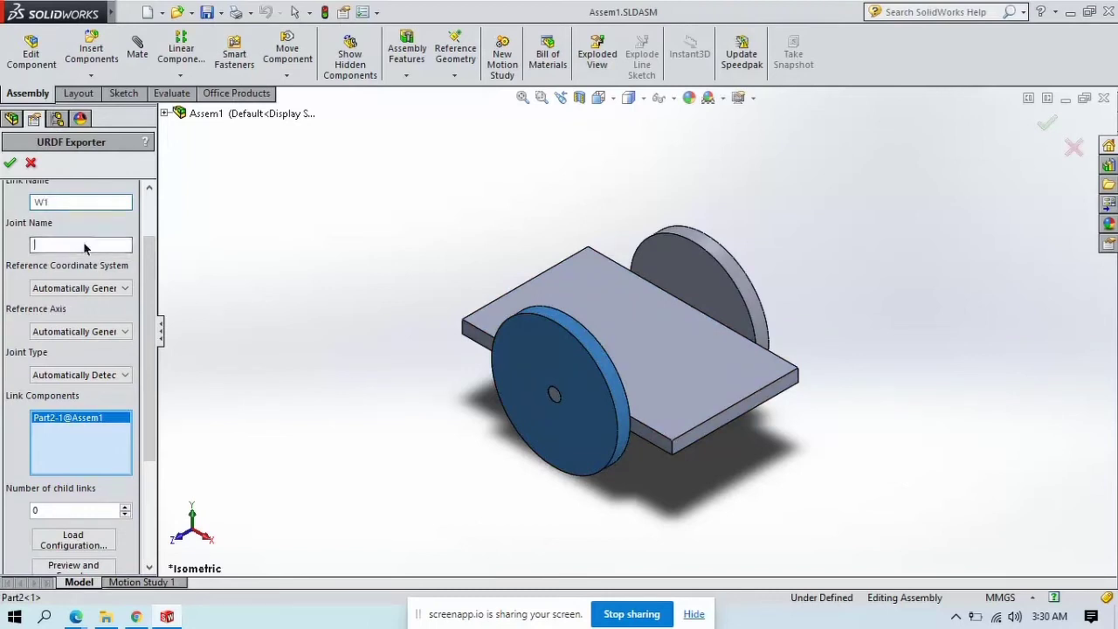
text(W1)
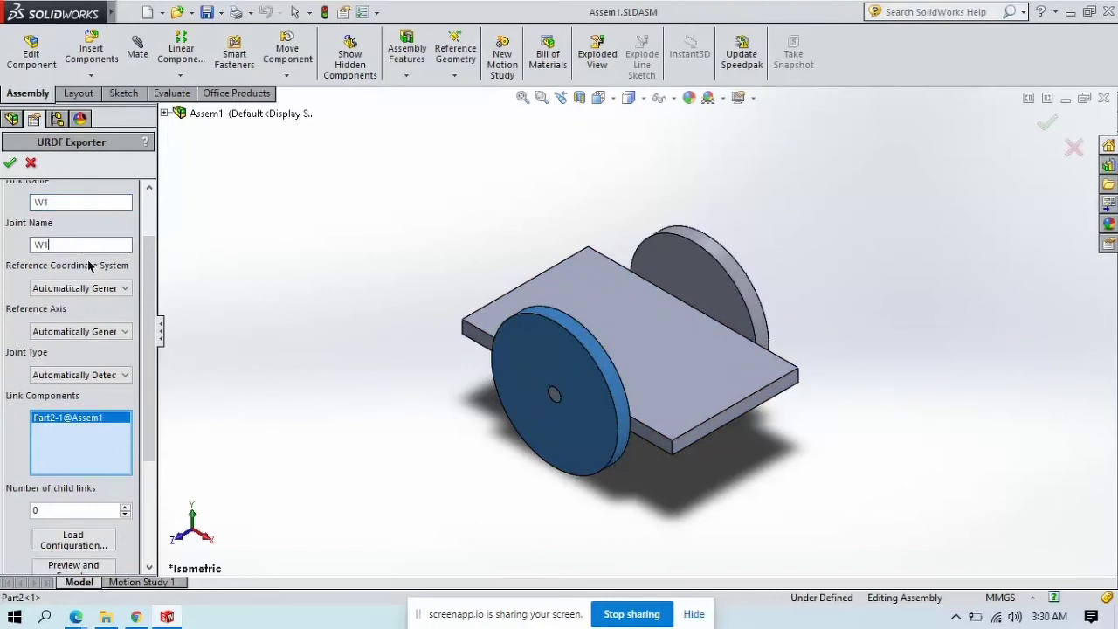
click(100, 375)
click(87, 402)
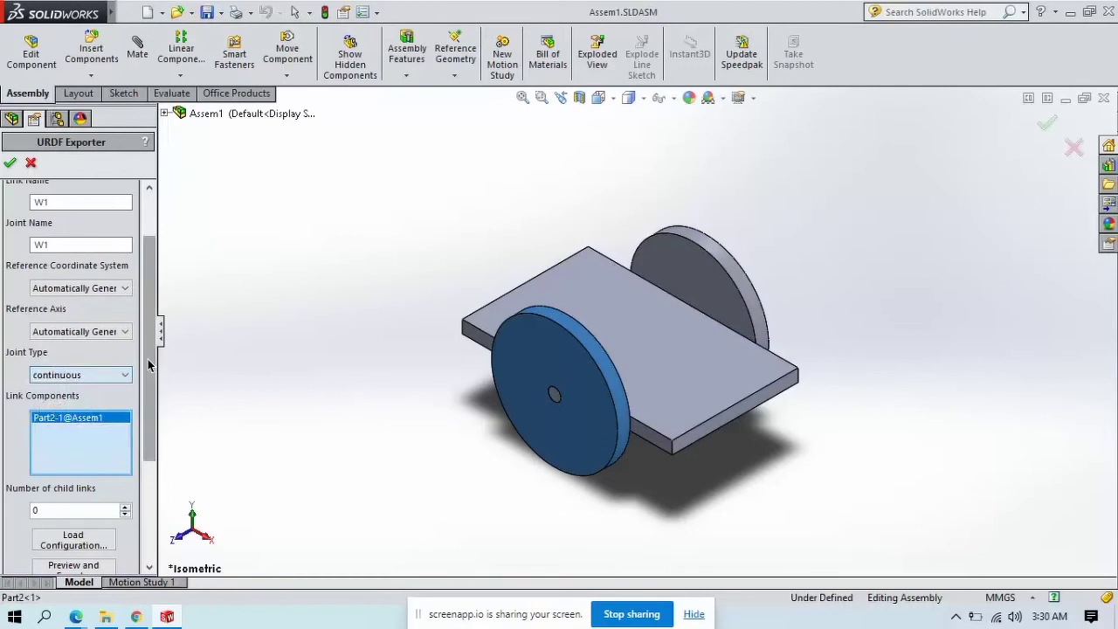
scroll(114, 343, down, 1)
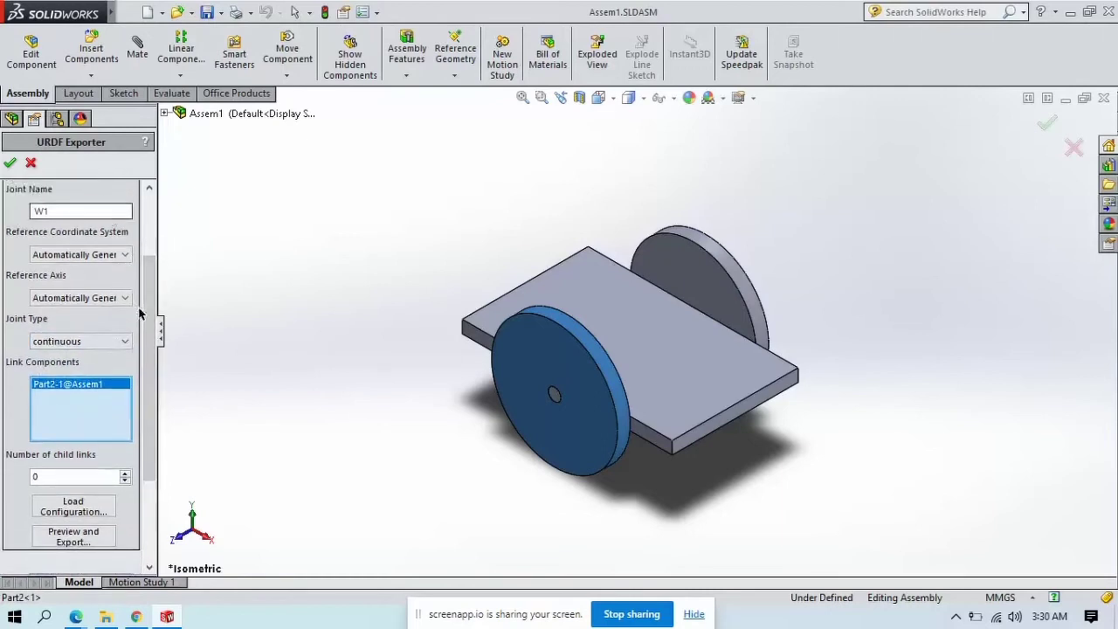
drag(142, 312, 152, 249)
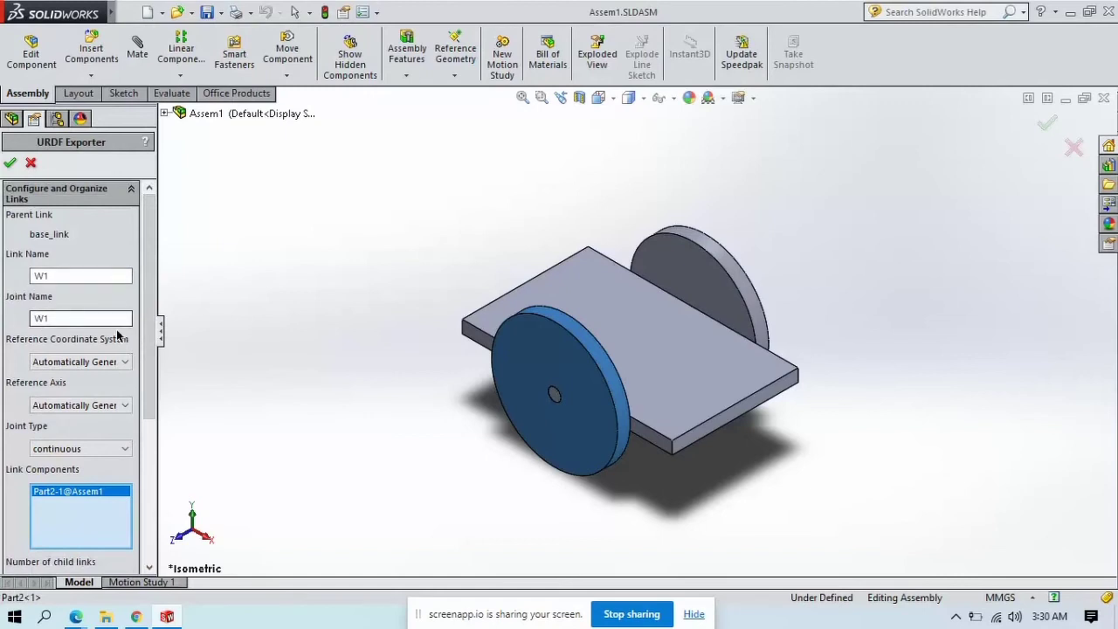
Assign the rear wheel to the remaining empty child link and name both its link and joint W2.
scroll(152, 350, down, 2)
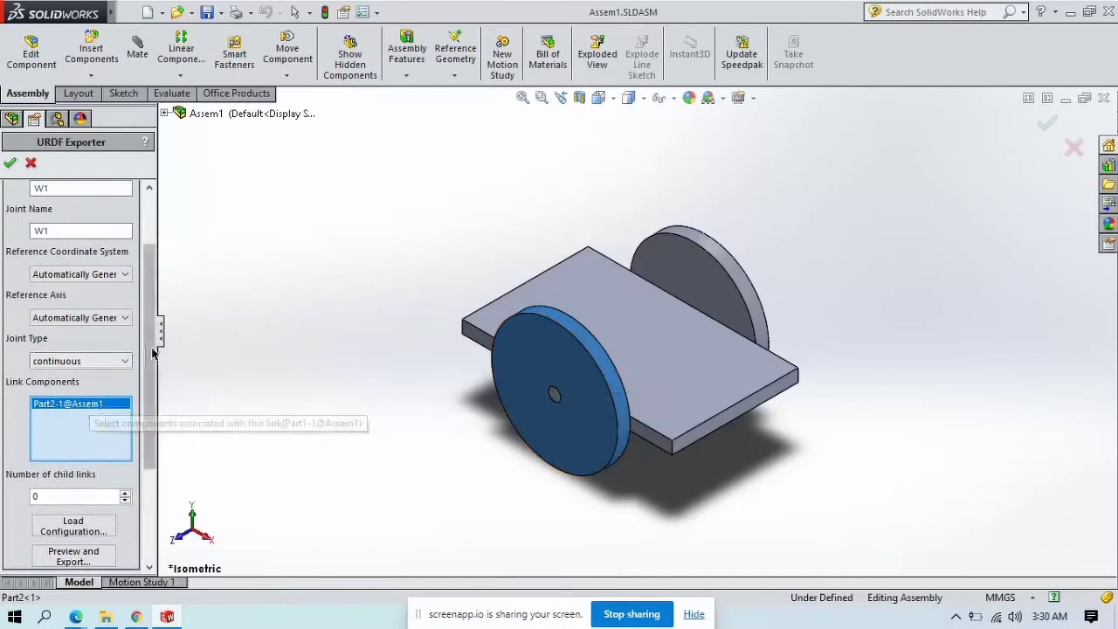
scroll(143, 417, down, 3)
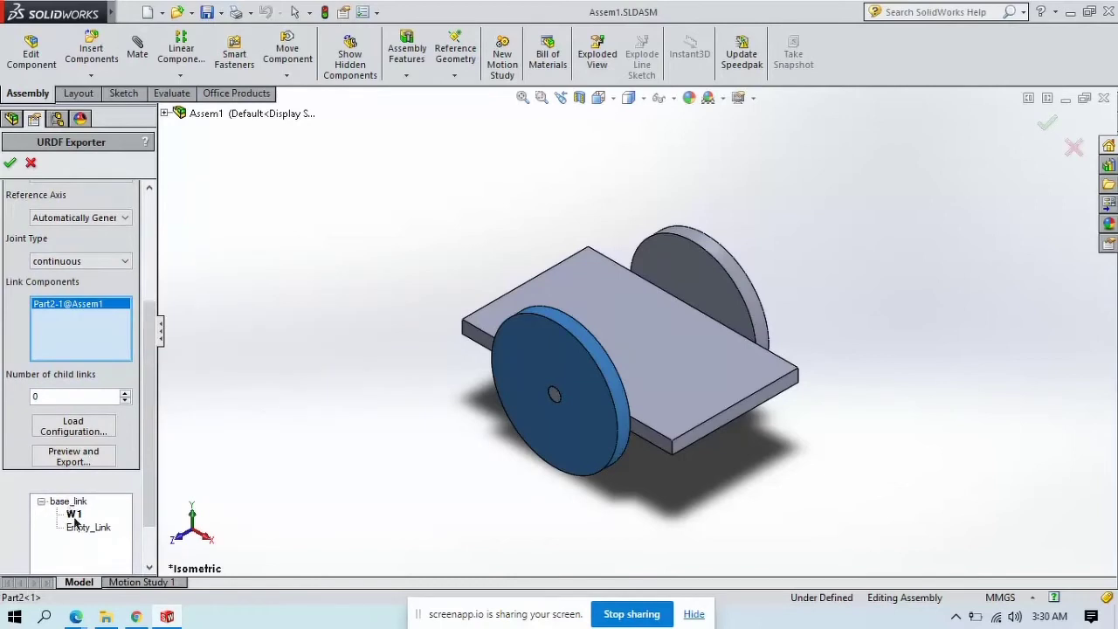
click(78, 531)
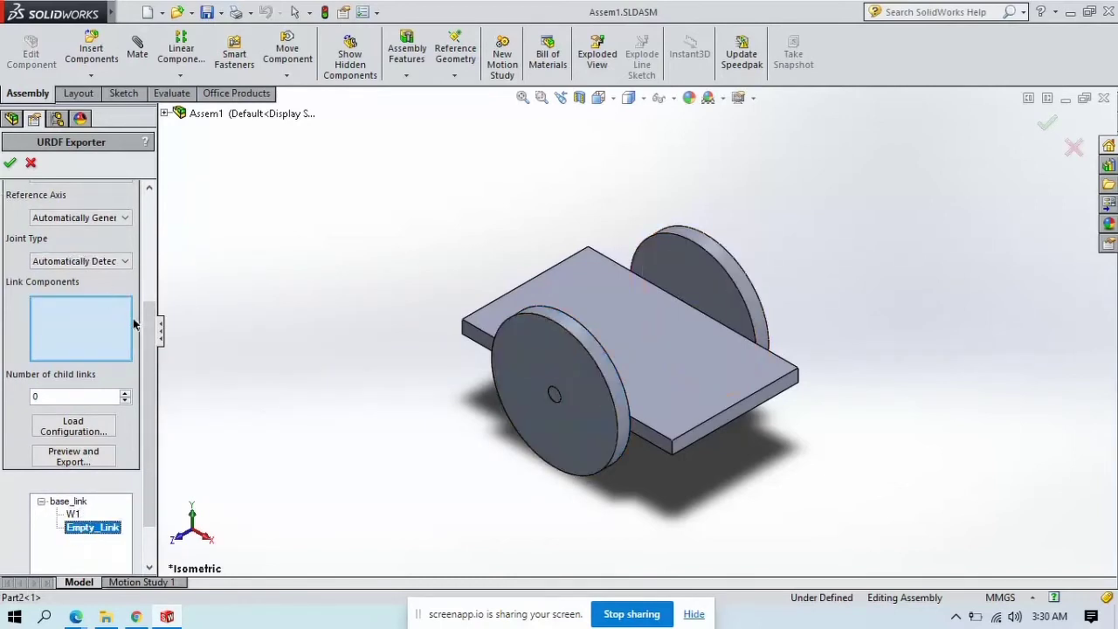
click(742, 309)
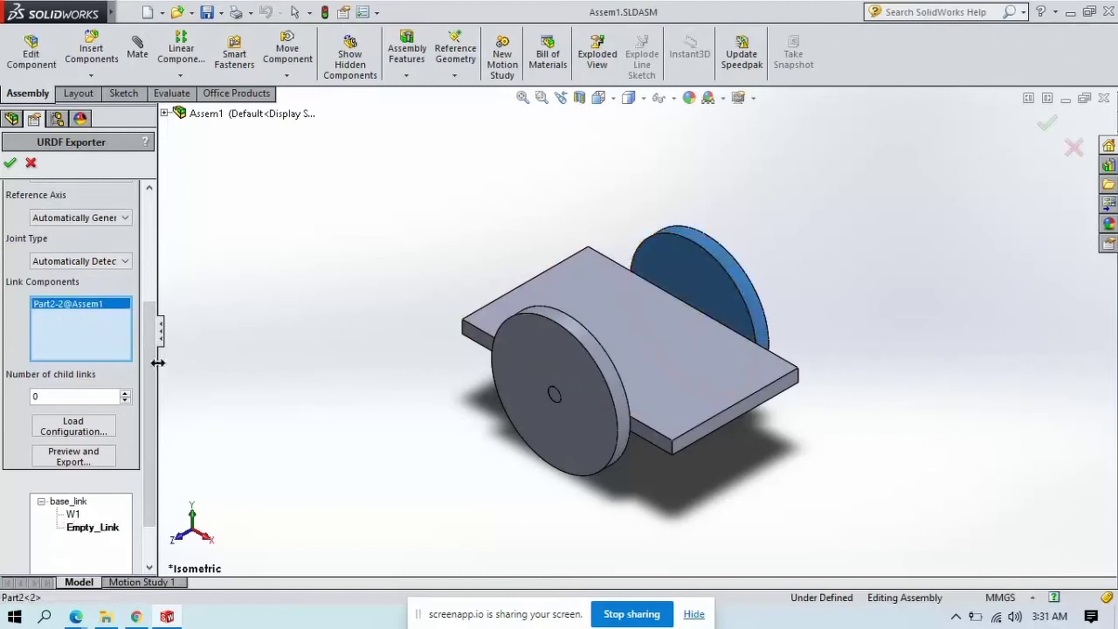
drag(152, 360, 150, 255)
drag(92, 275, 12, 268)
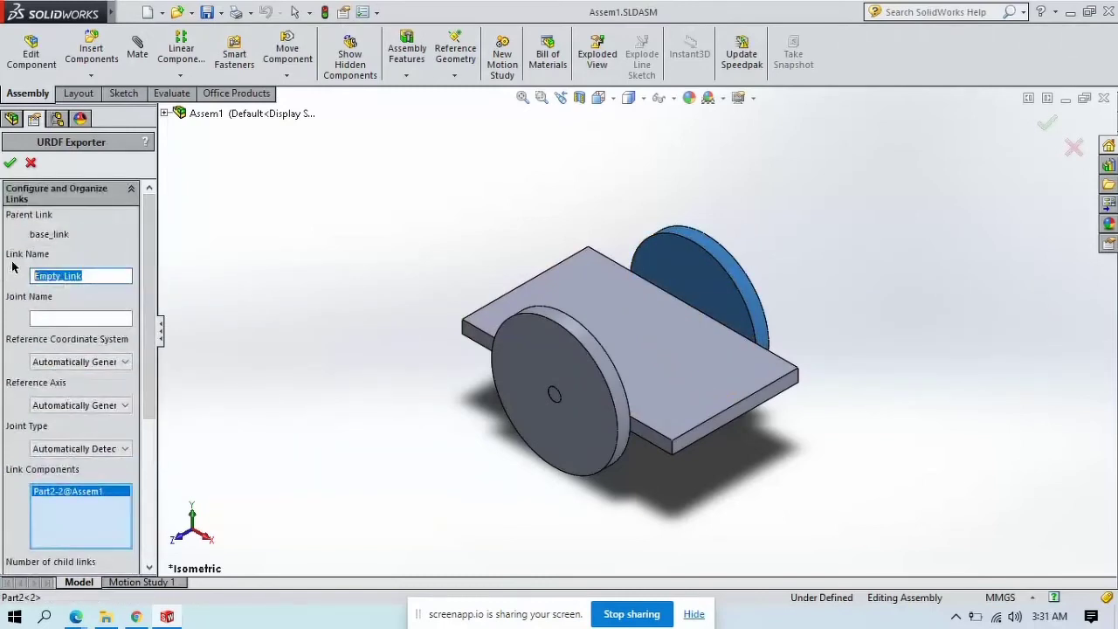
text(l)
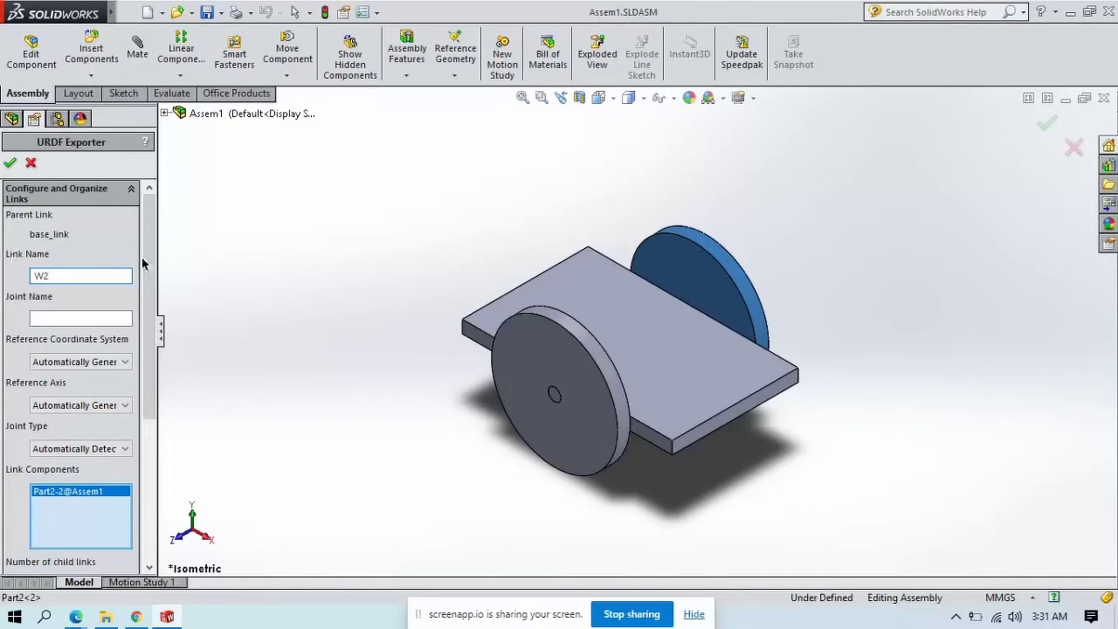
click(49, 318)
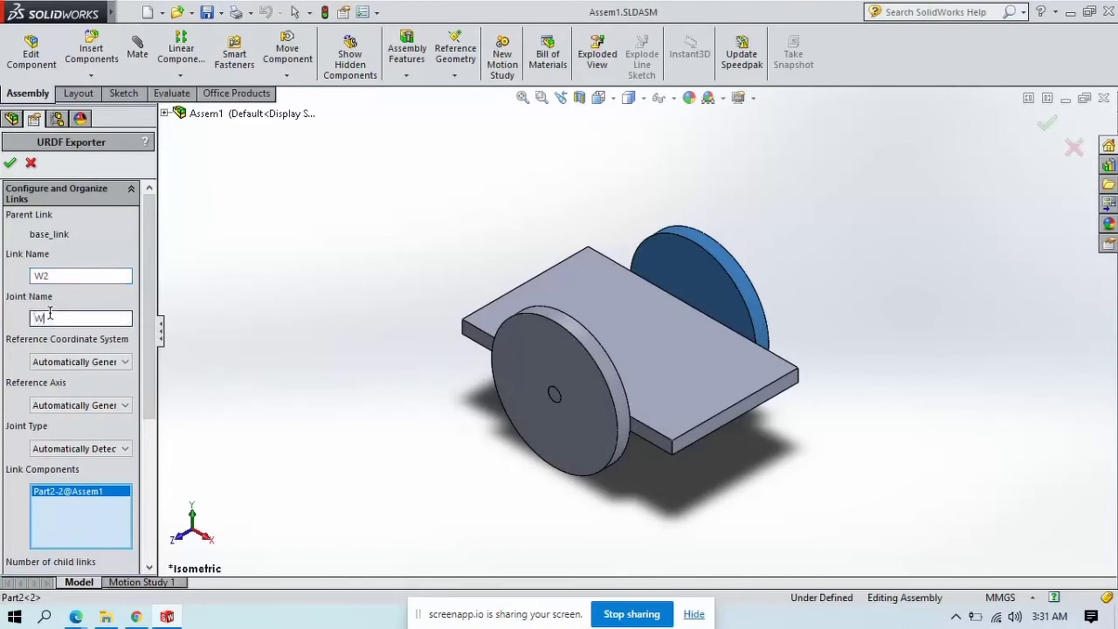
Set the joint type of link W2 to continuous.
scroll(144, 354, down, 3)
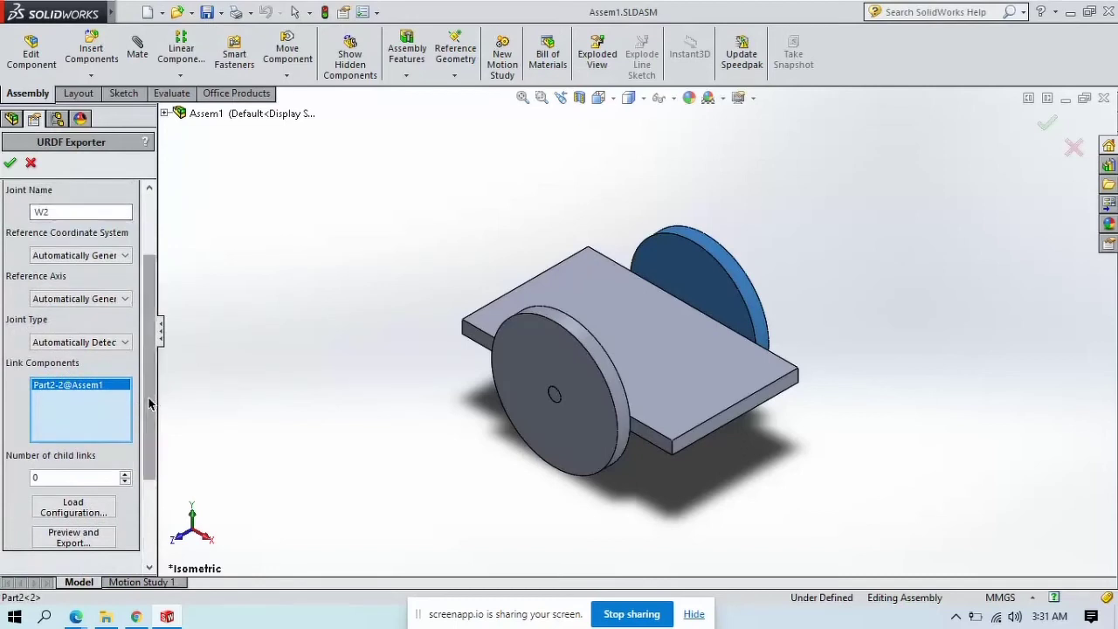
scroll(61, 402, down, 2)
click(96, 262)
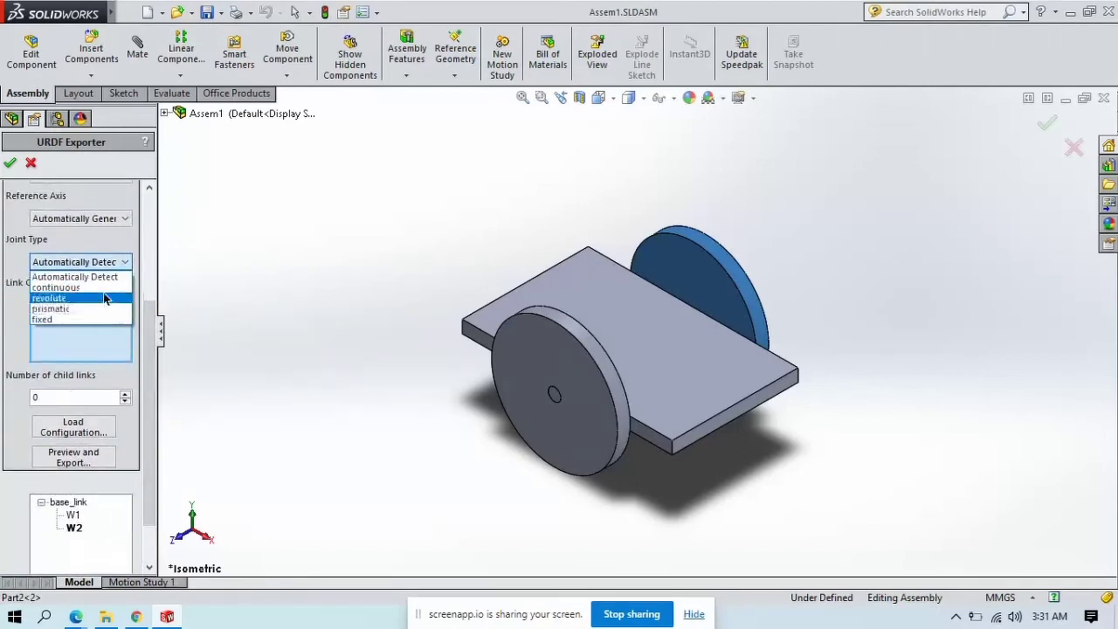
click(100, 289)
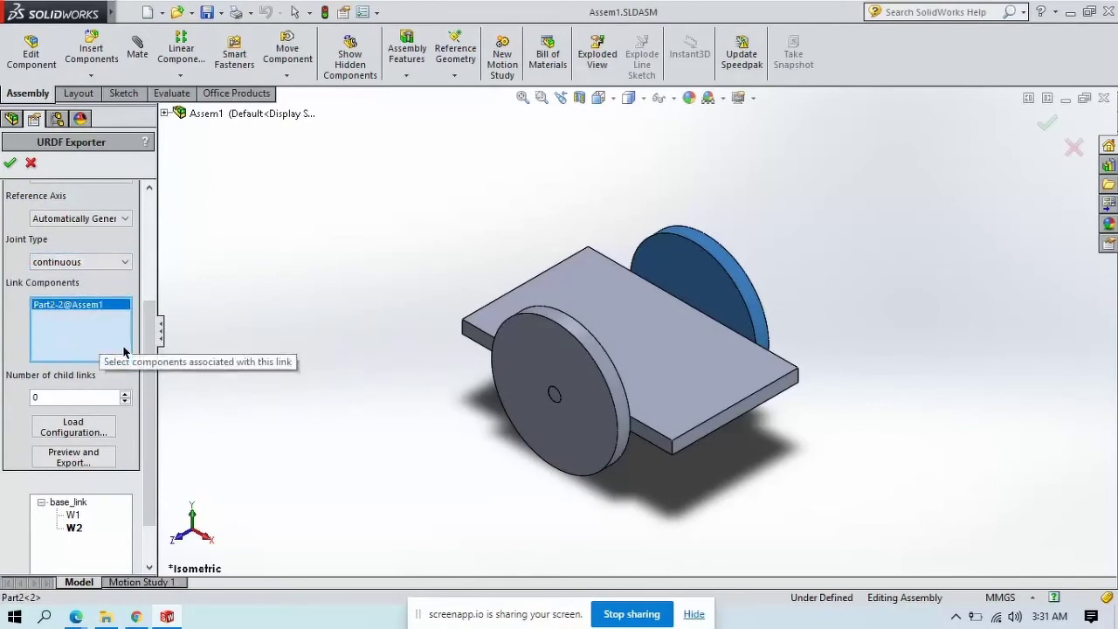
Check the component assignments of links W1 and W2, and open the export preview.
scroll(149, 375, down, 1)
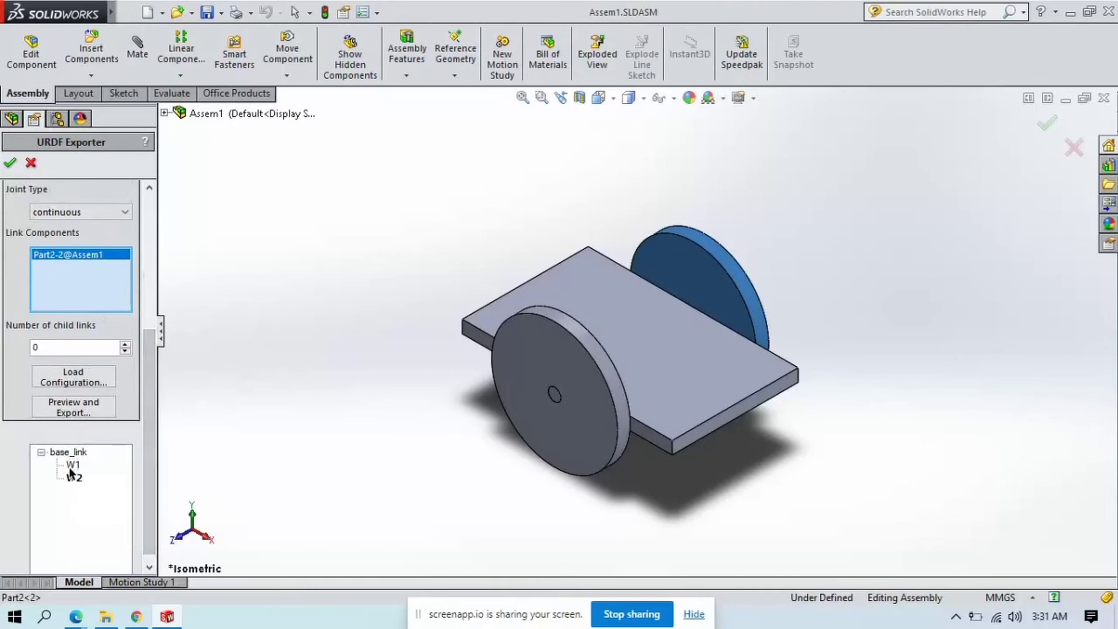
drag(73, 465, 75, 468)
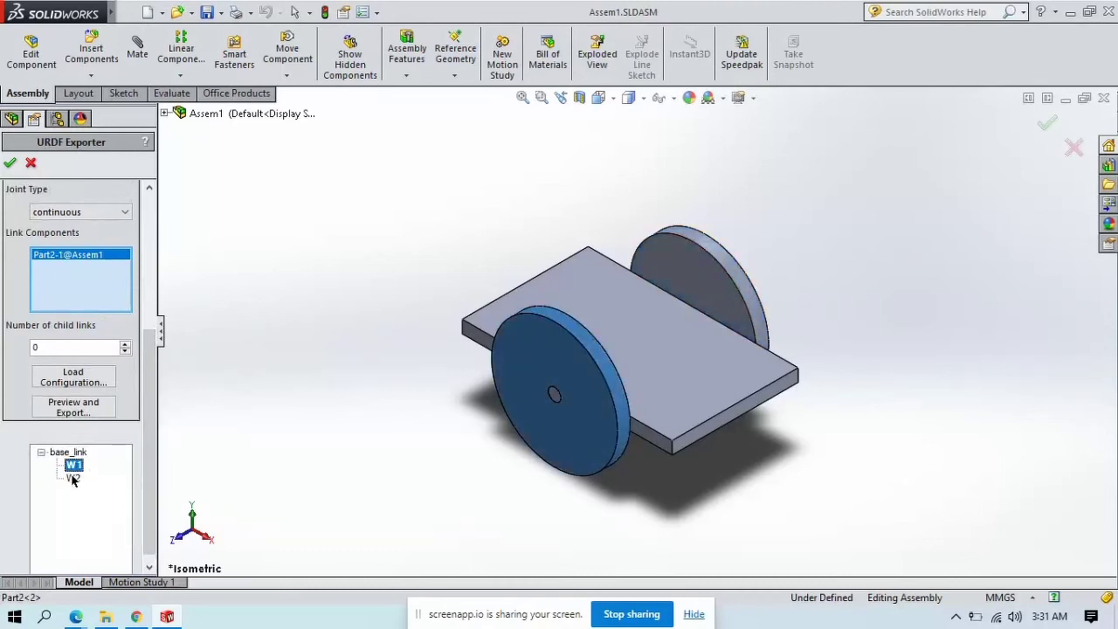
click(73, 478)
click(72, 465)
click(73, 407)
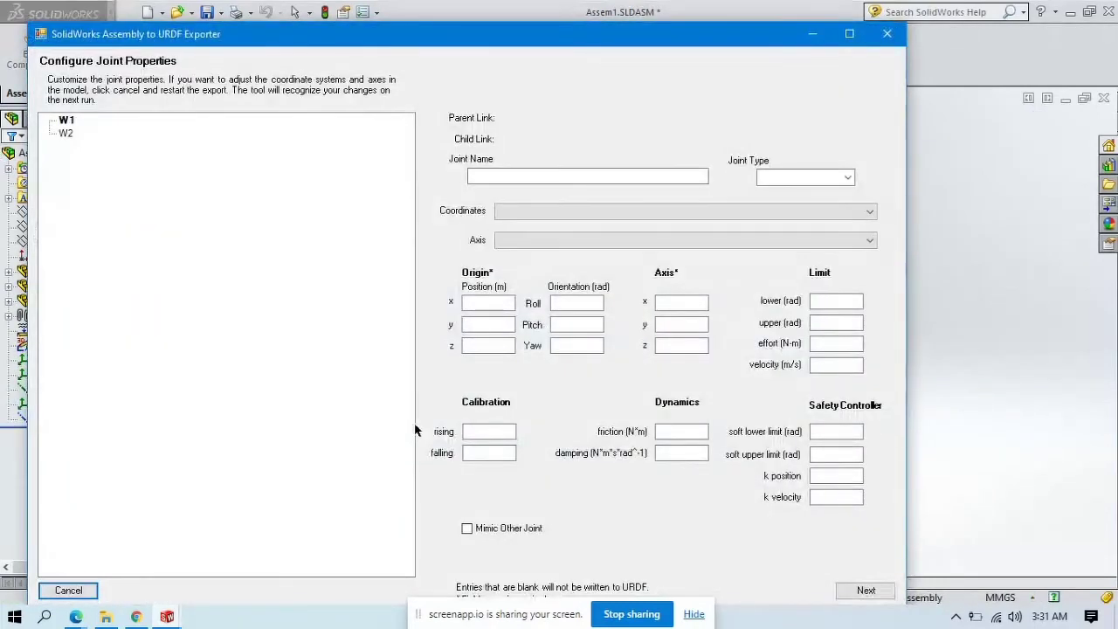
Review the joint properties of W1 and W2 in the maximized exporter window and continue to the link properties.
click(63, 121)
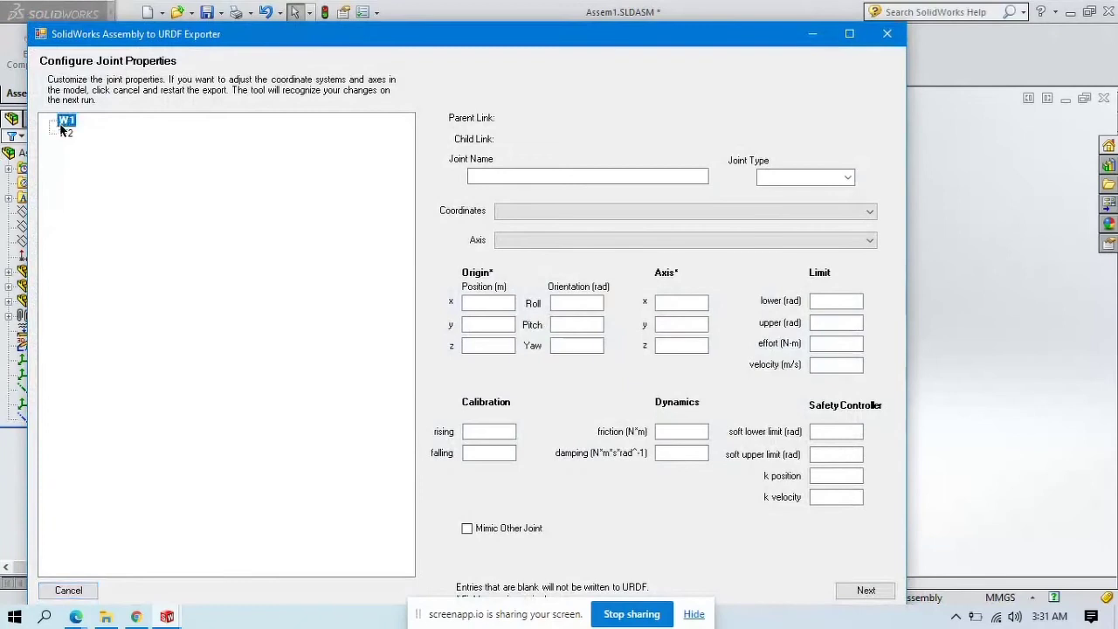
click(61, 131)
click(62, 122)
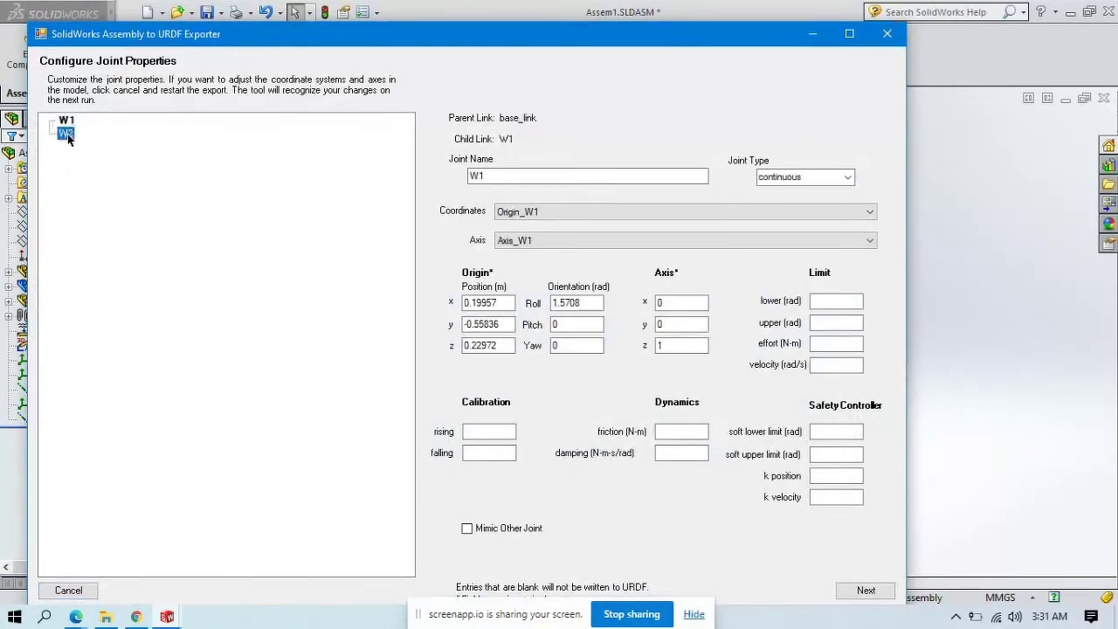
click(66, 133)
double_click(578, 40)
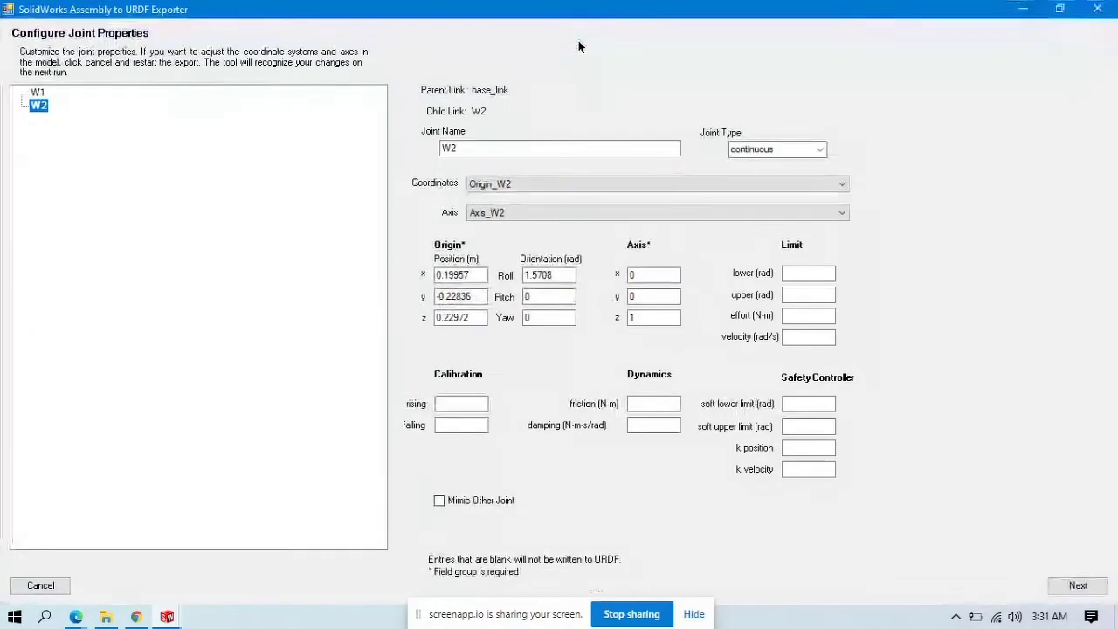
click(1077, 586)
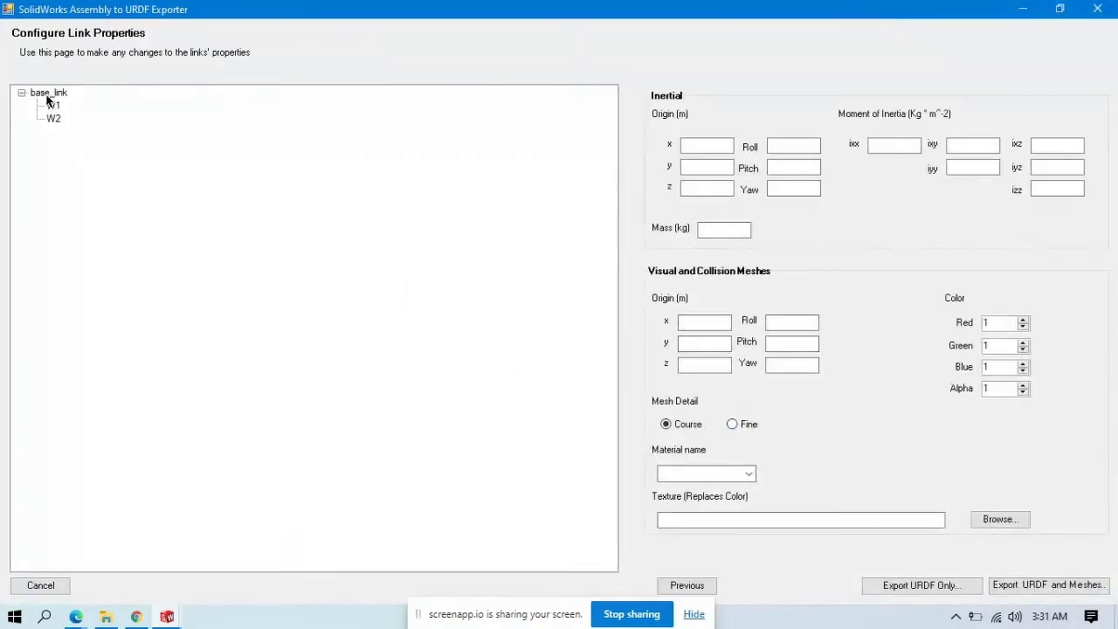
Examine the mass, inertia and mesh properties of base_link, W1 and W2.
click(48, 95)
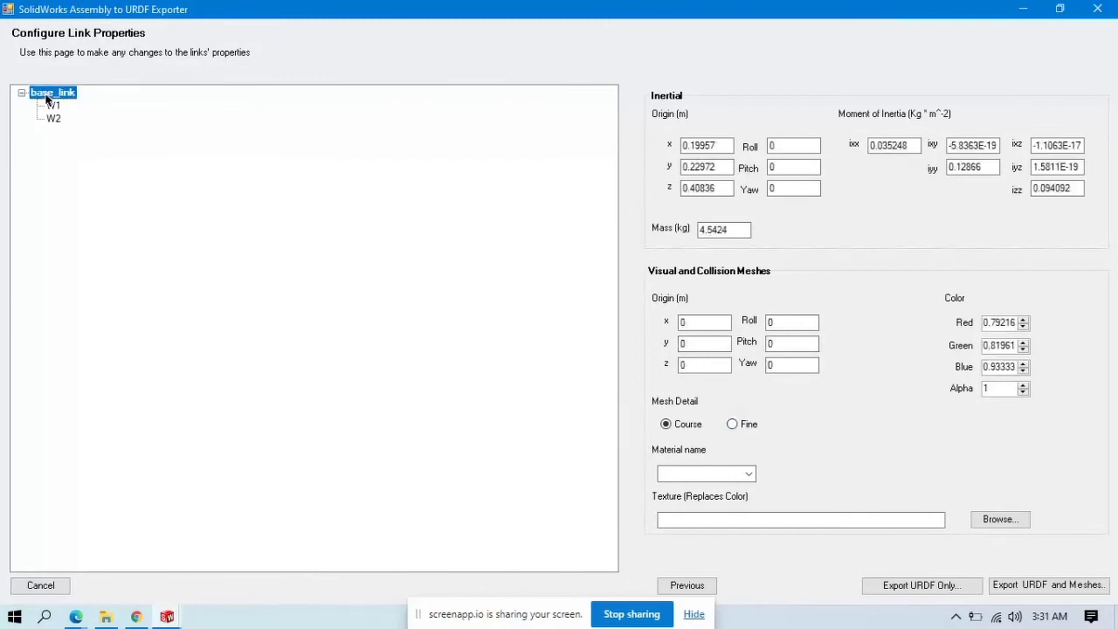
click(724, 230)
click(53, 105)
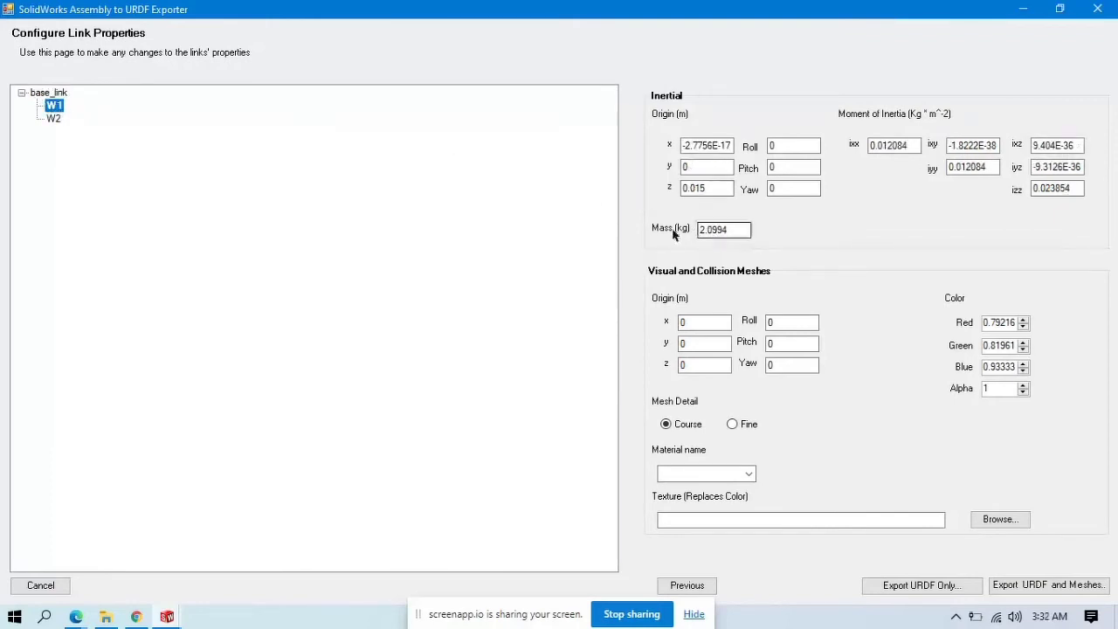
click(55, 119)
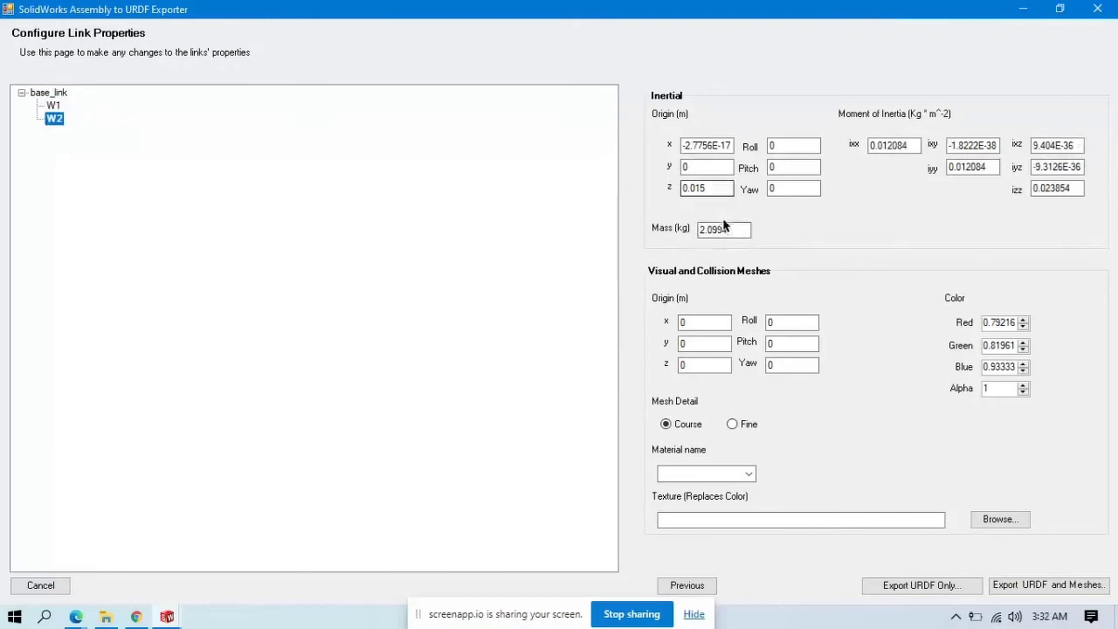
click(55, 106)
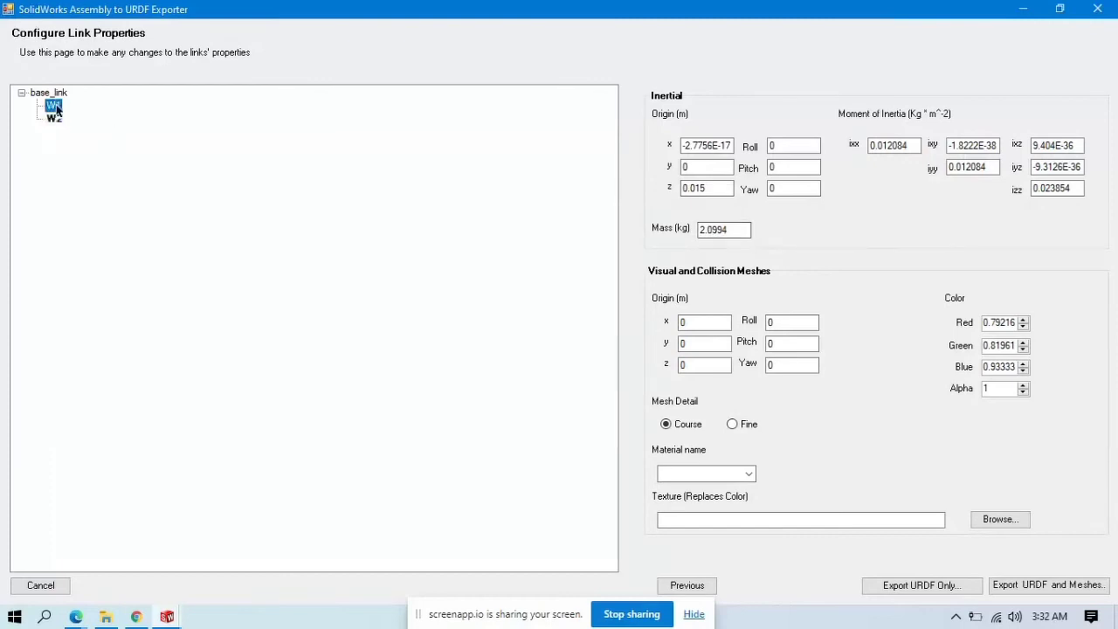
click(49, 93)
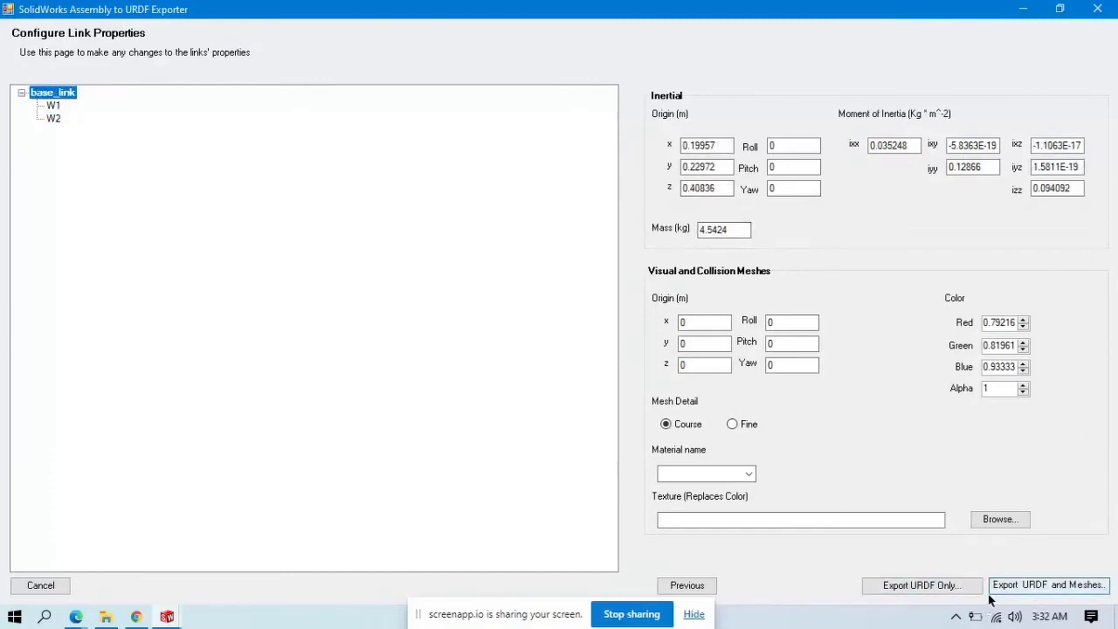
Start exporting the URDF with meshes and choose the vrePsOLIDWORLS folder on the Desktop as the save location.
click(1038, 585)
click(1029, 592)
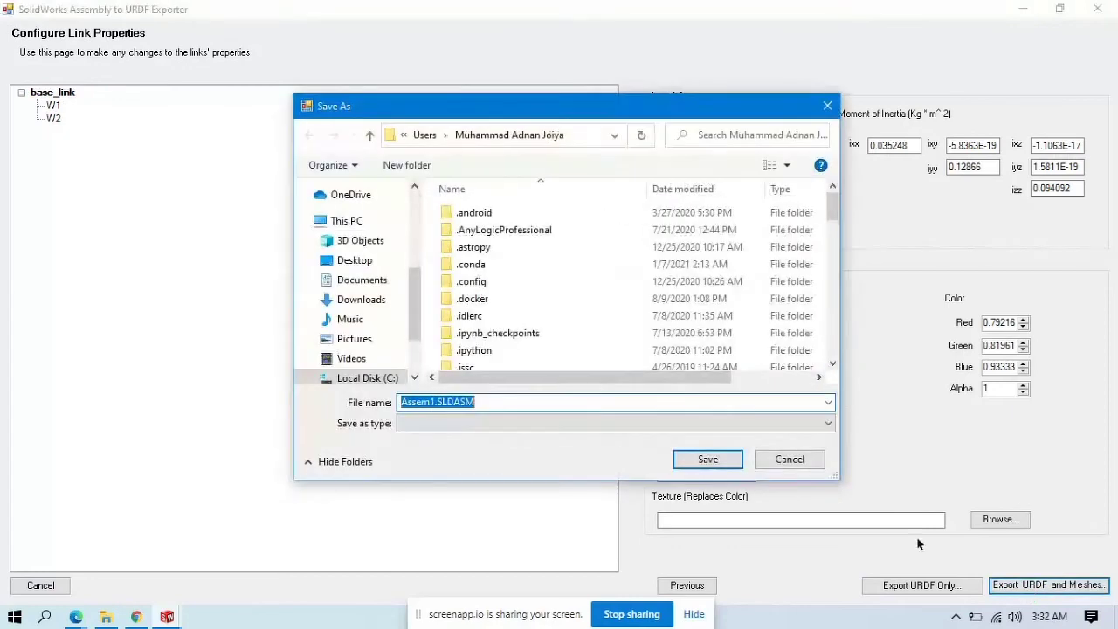
scroll(381, 310, down, 1)
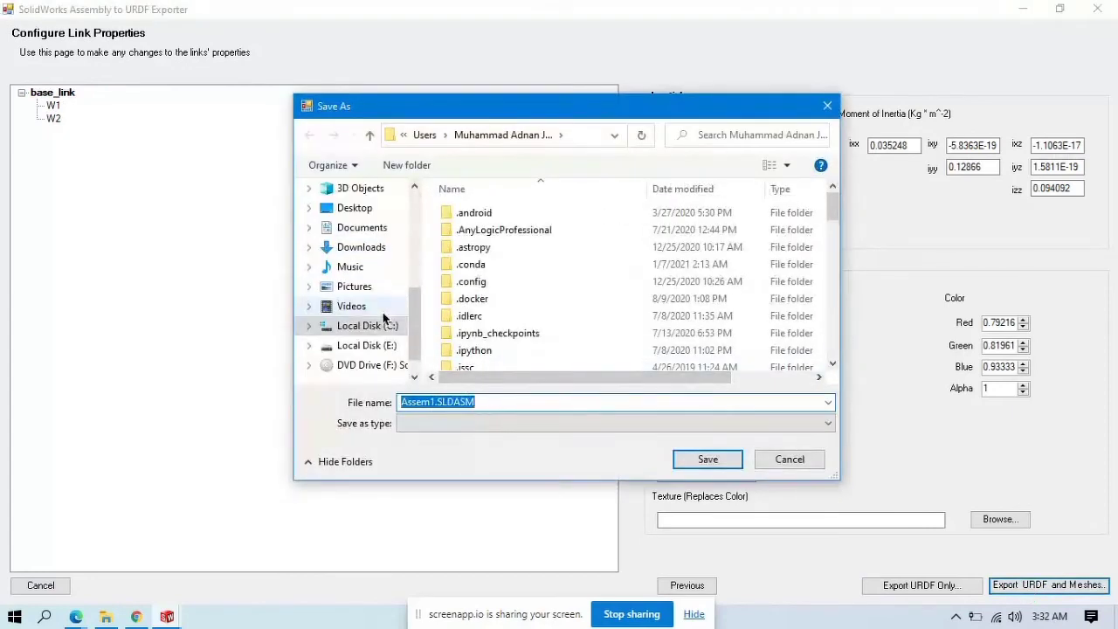
click(362, 327)
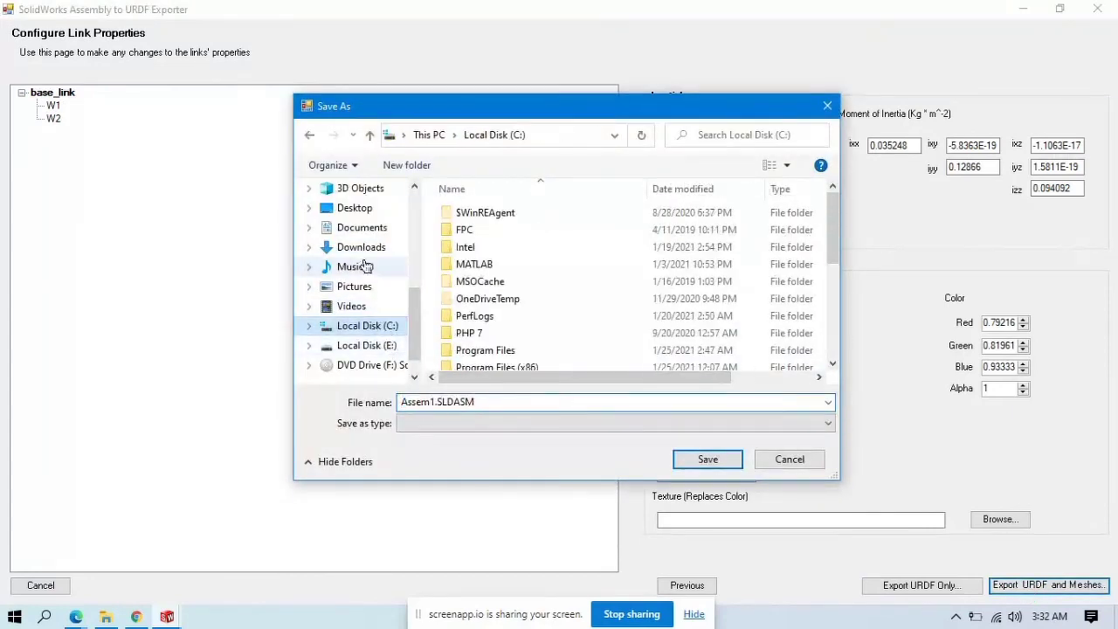
click(362, 248)
click(358, 209)
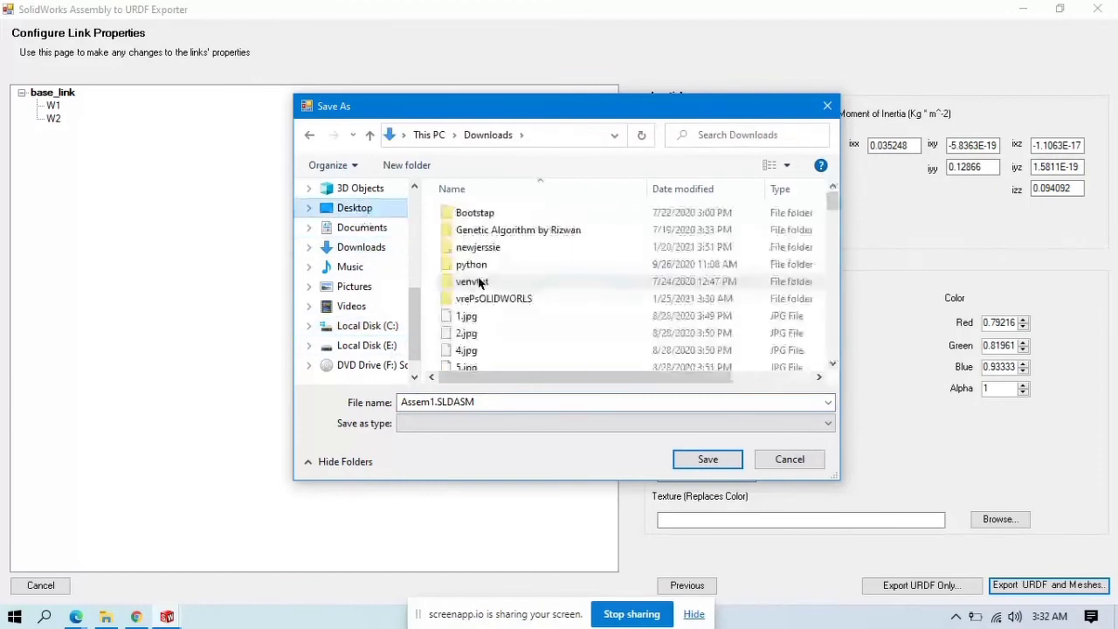
scroll(495, 309, down, 3)
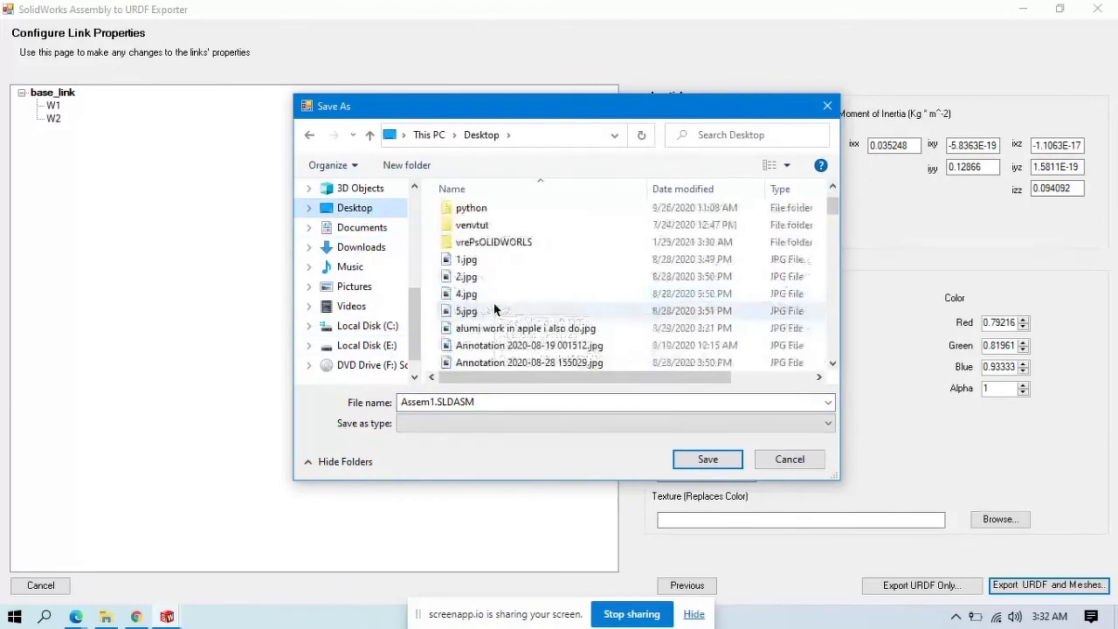
double_click(505, 242)
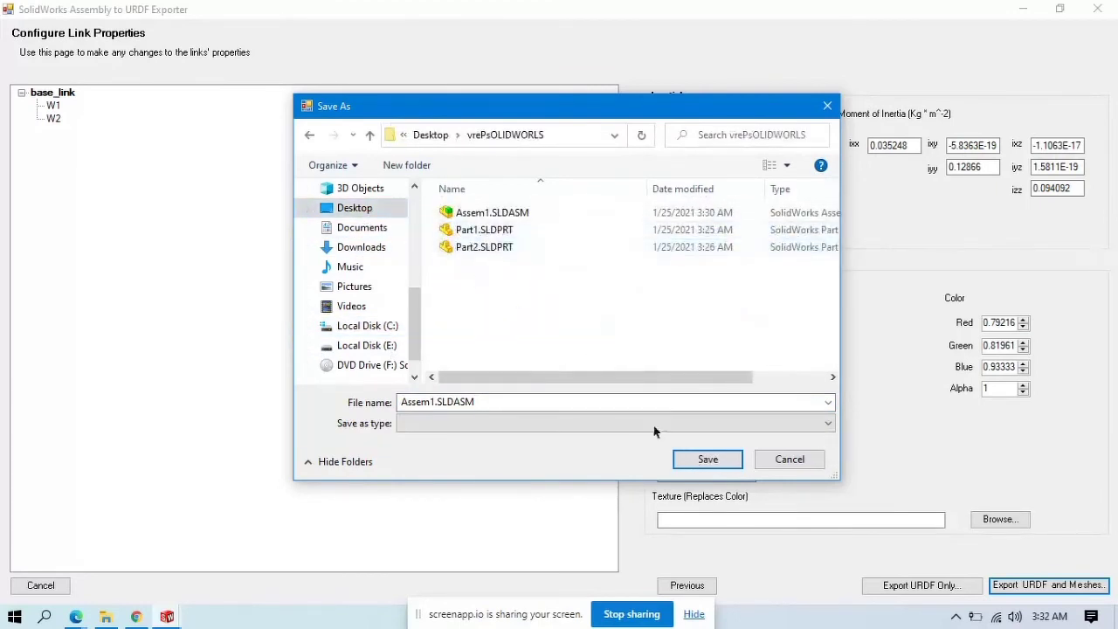
Save the export package as Assem1.URDF and confirm its creation.
click(441, 401)
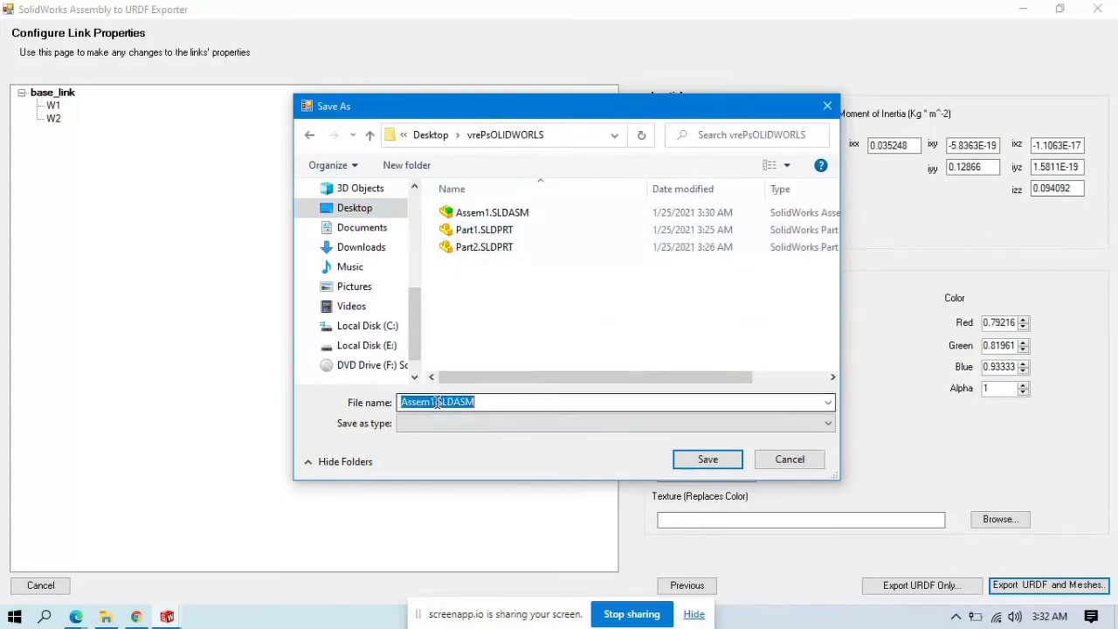
click(433, 402)
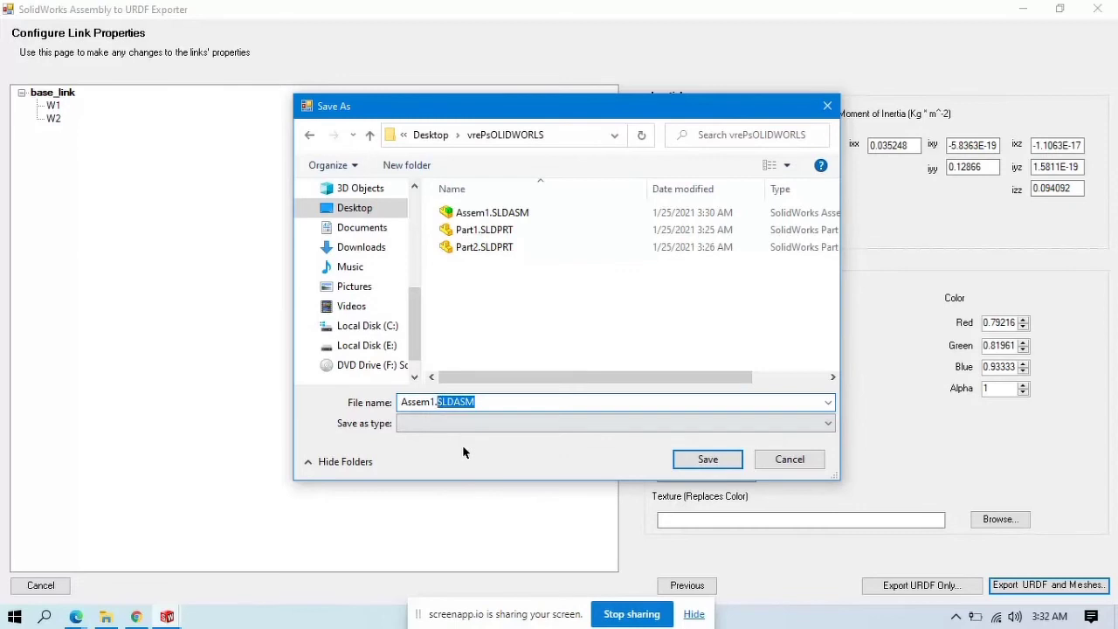
key(BackSpace)
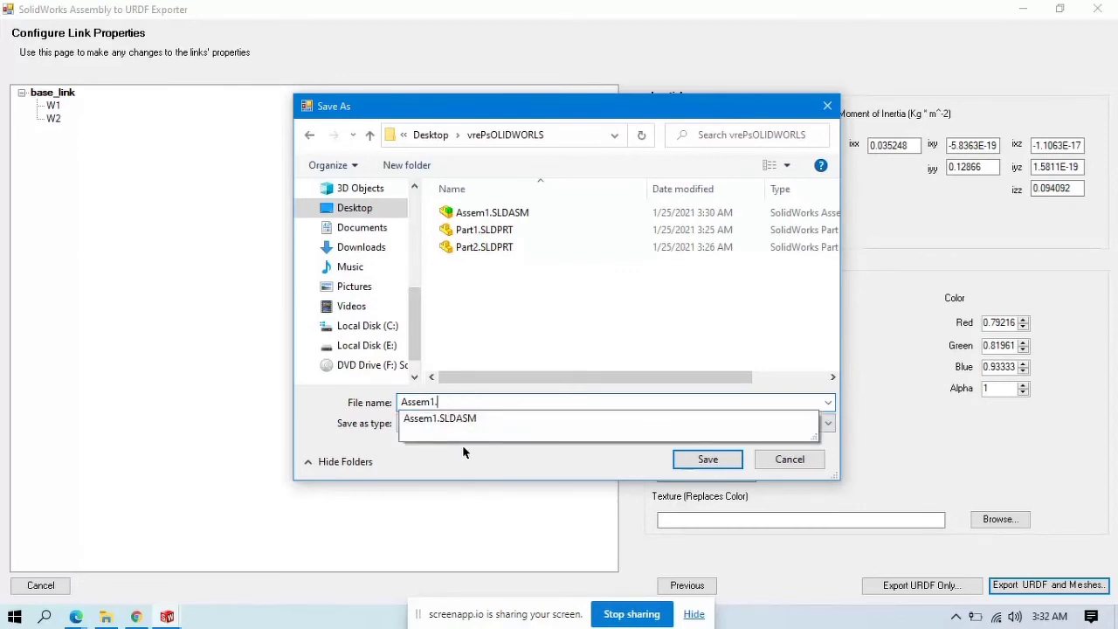
text(urd)
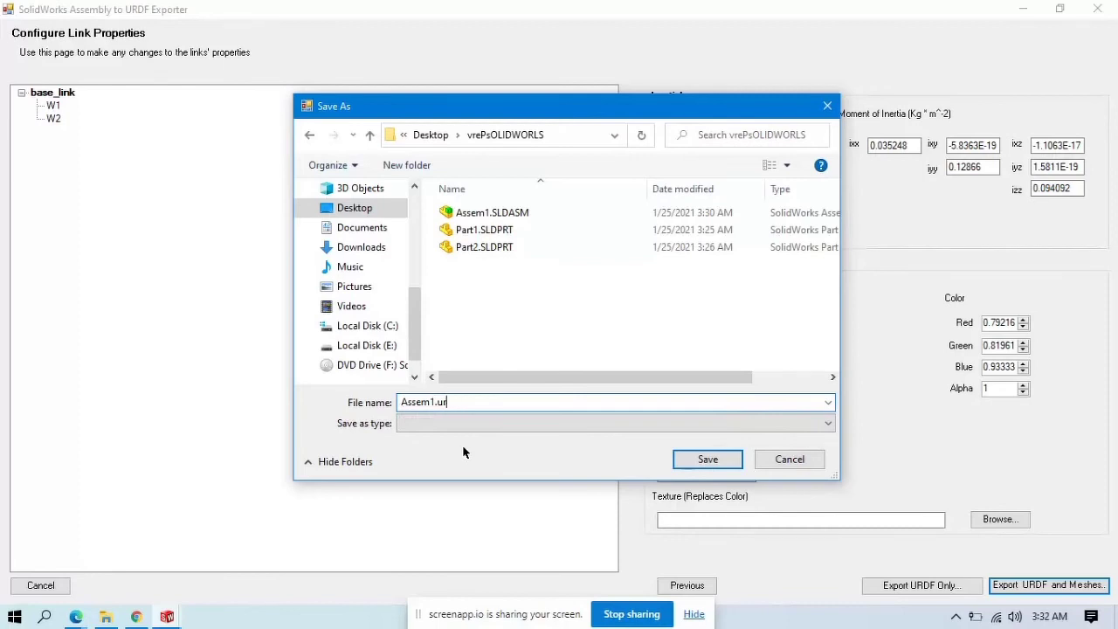
key(BackSpace)
text(URDF)
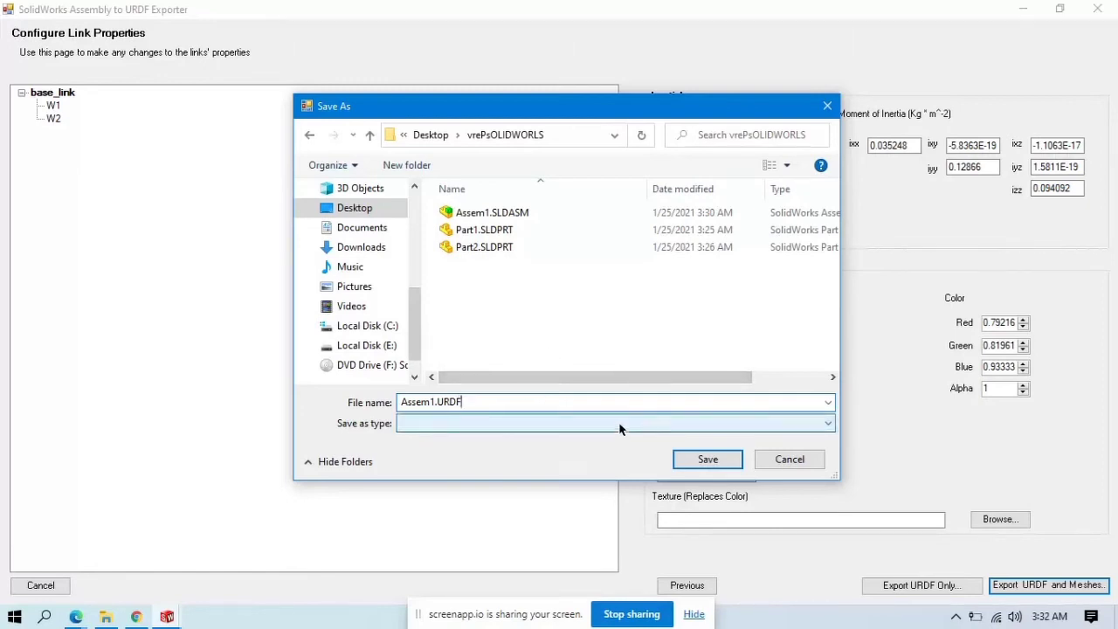
click(708, 456)
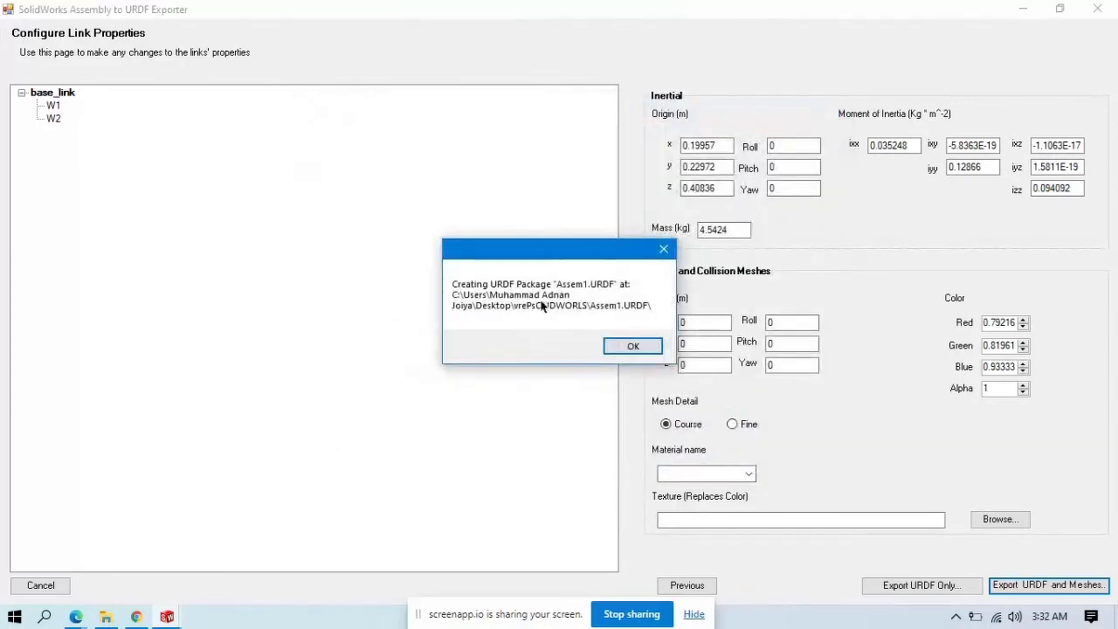
click(624, 348)
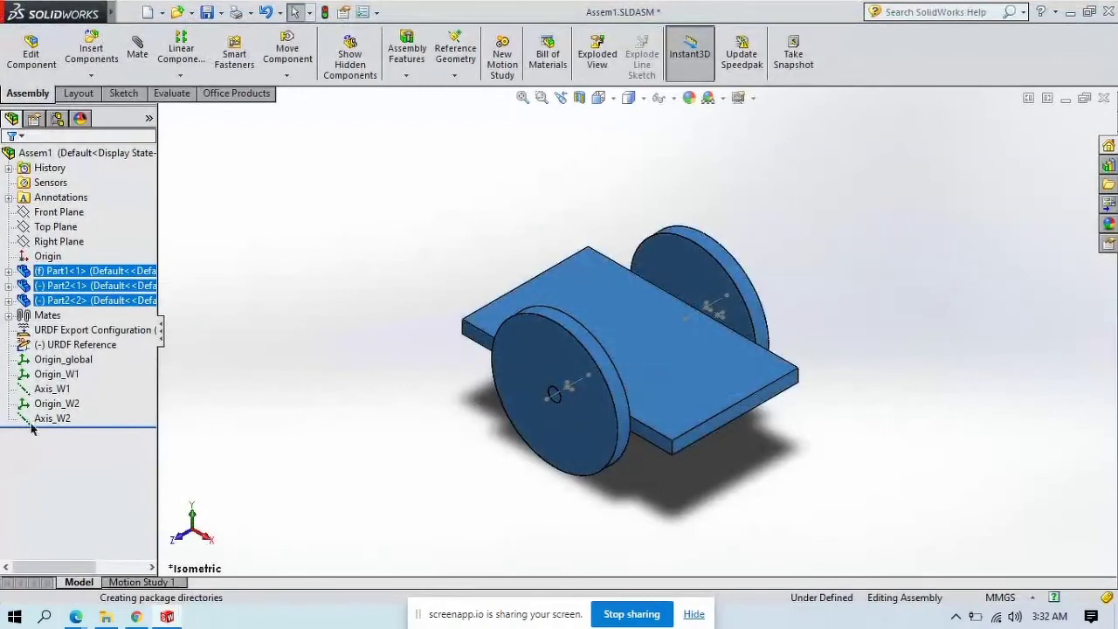
Switch to File Explorer and locate Assem1.URDF.urdf in the urdf subfolder of the exported Assem1.URDF package.
click(105, 616)
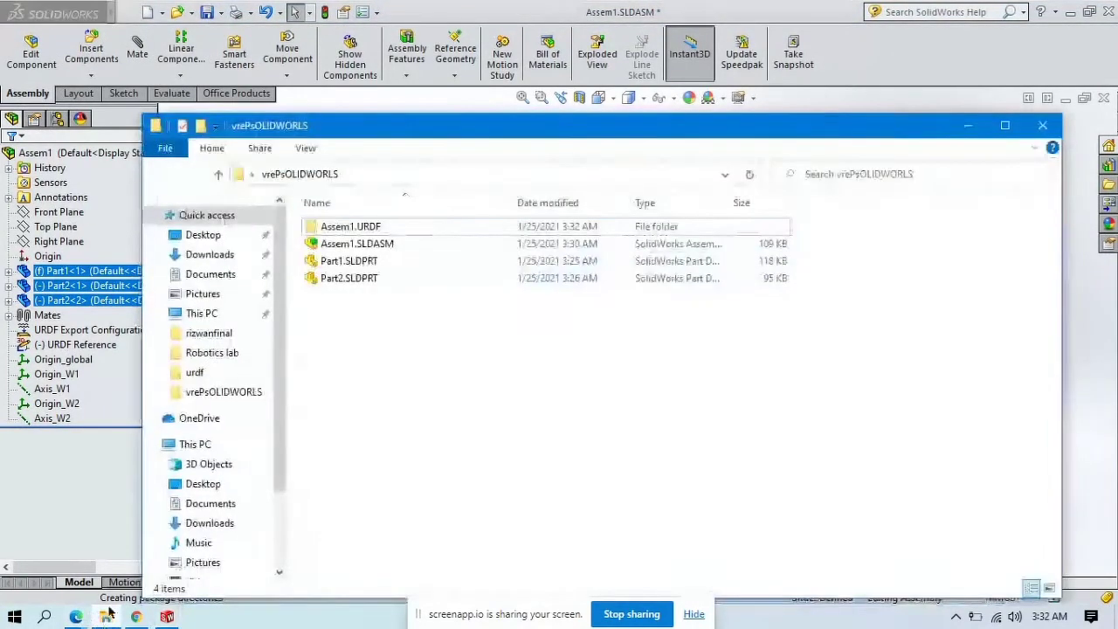
click(383, 231)
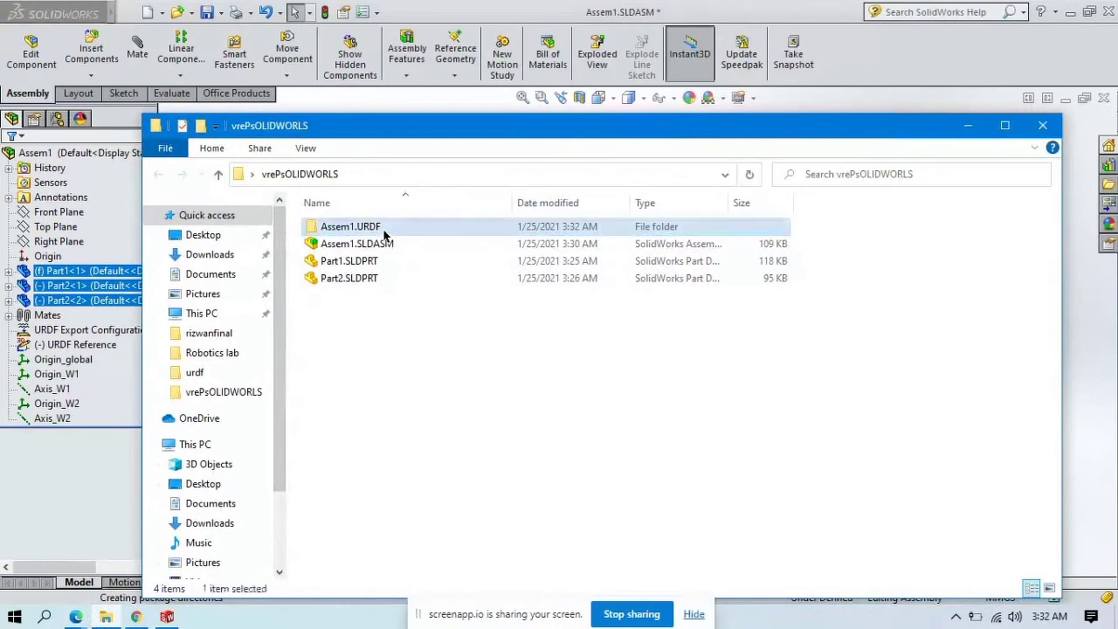
double_click(384, 230)
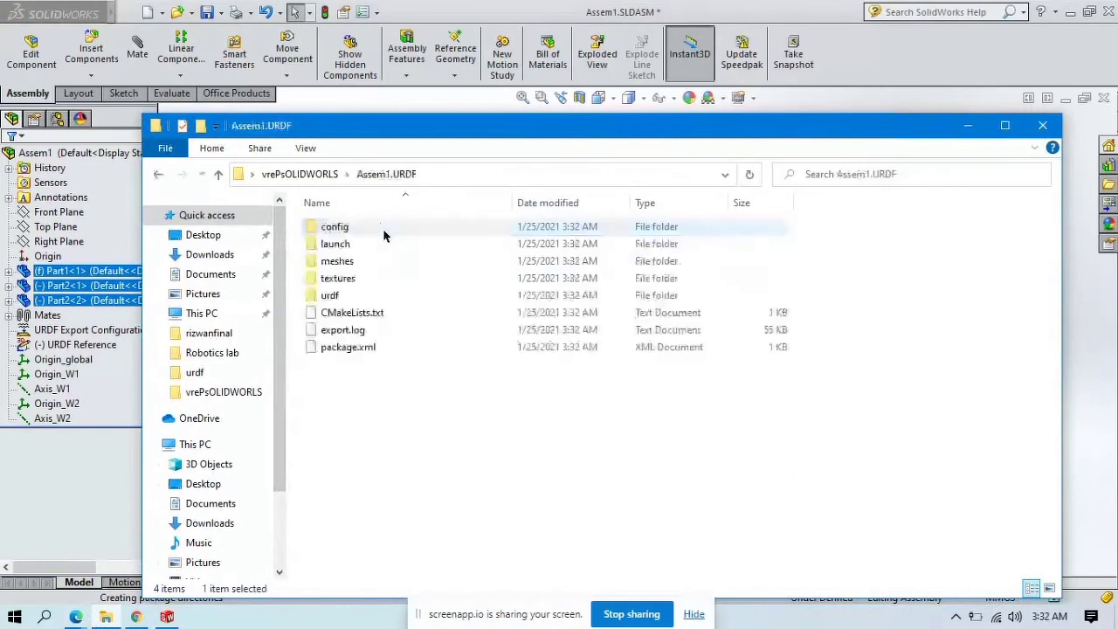
double_click(331, 295)
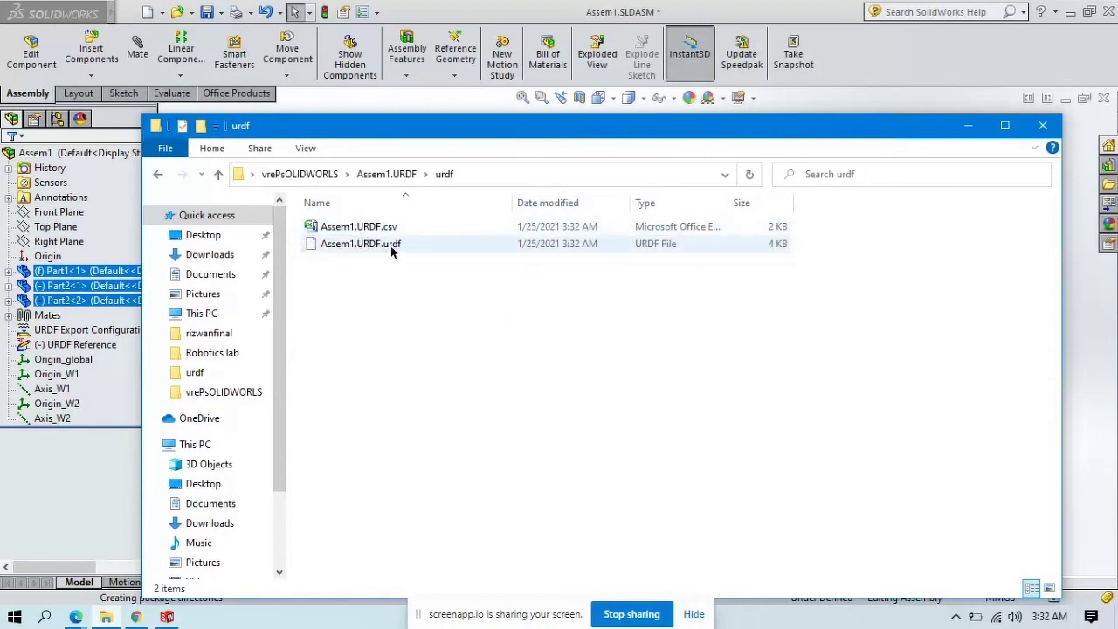
click(384, 248)
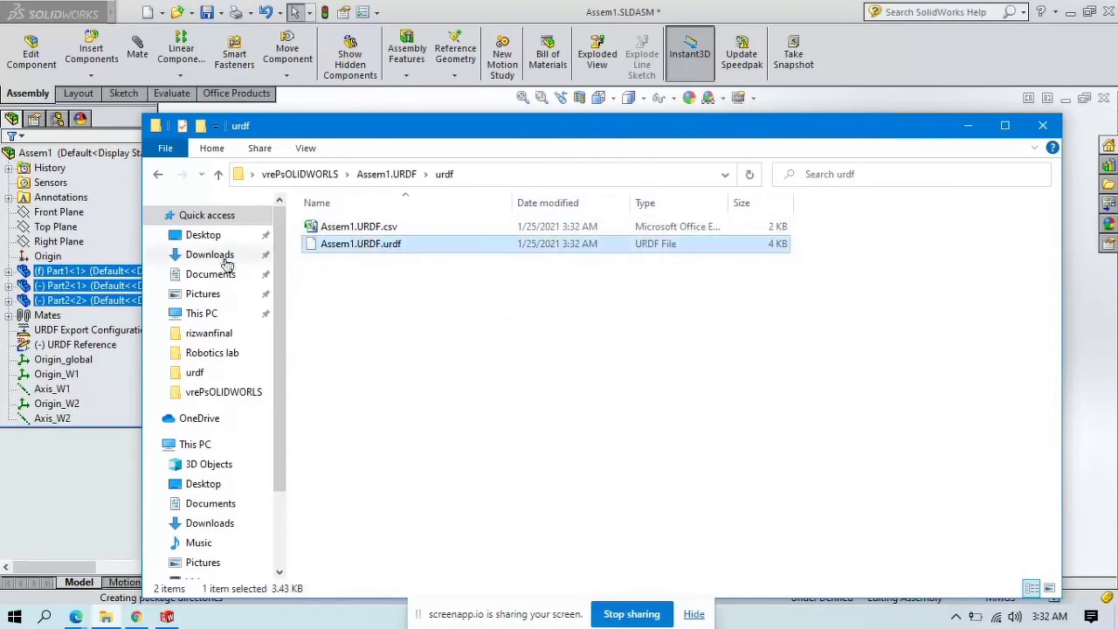
Search Windows for V-REP and launch V-REP PRO EDU.
click(42, 619)
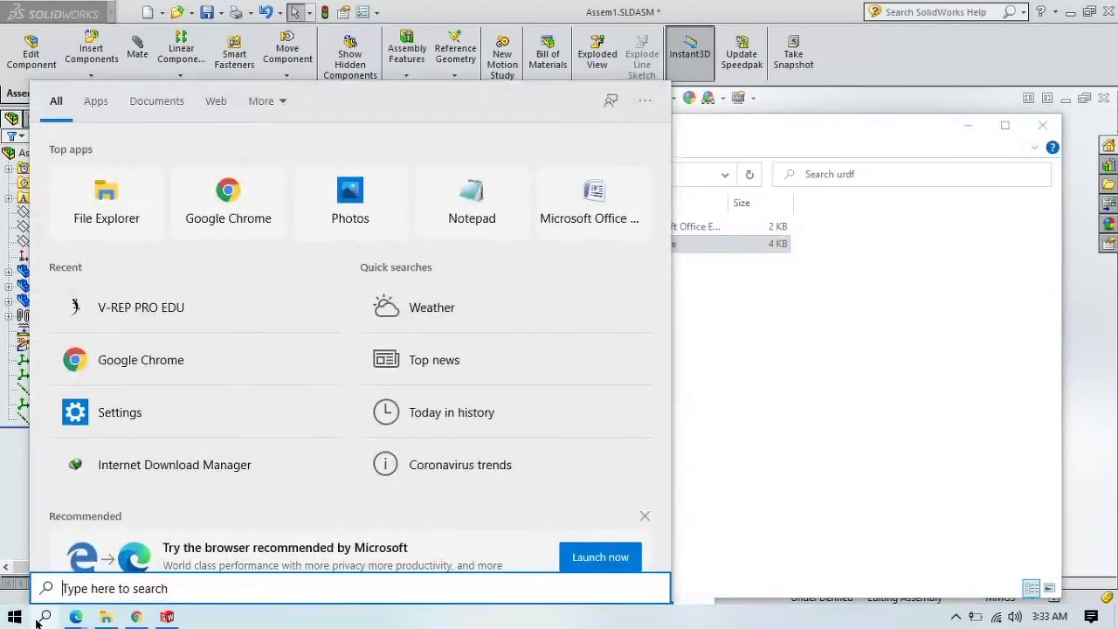
text(VRE)
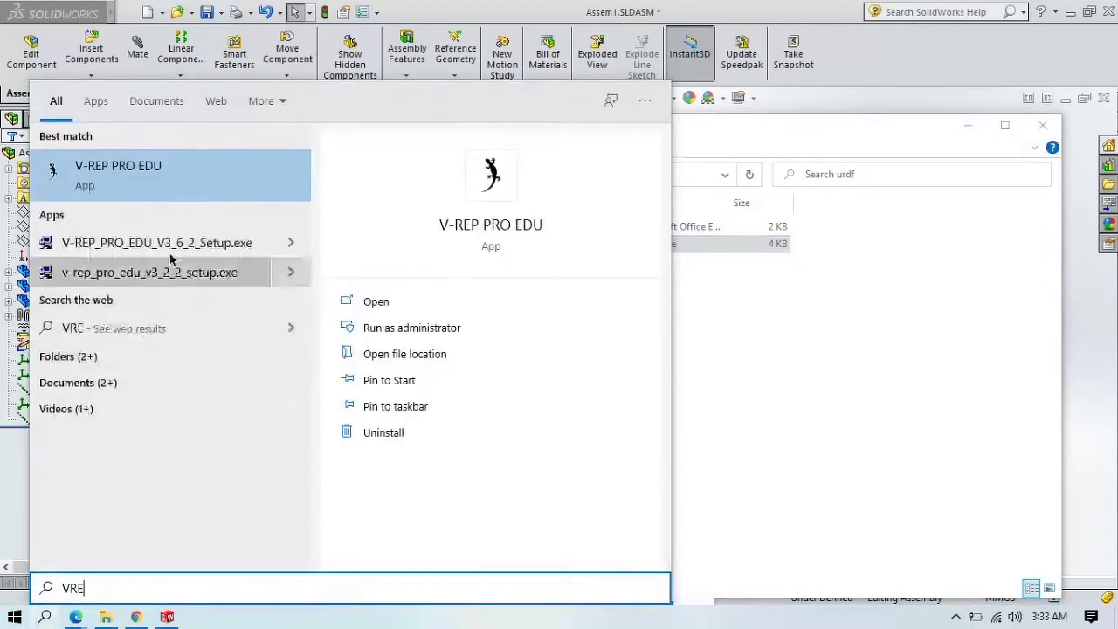
click(217, 185)
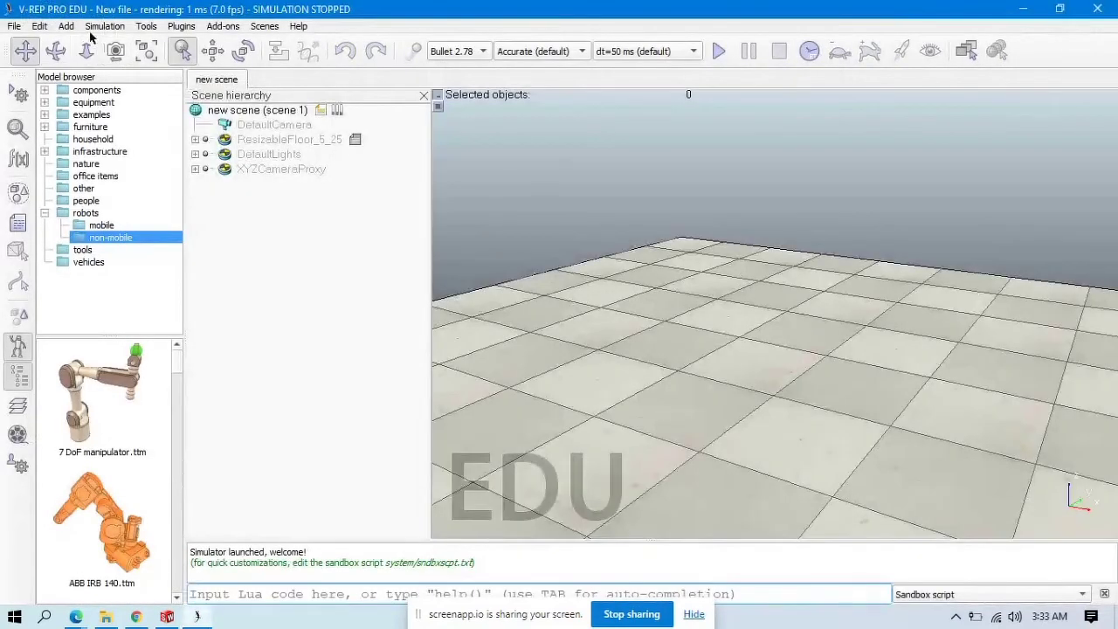
Start a URDF import with the default import options and bring up the file chooser.
click(147, 27)
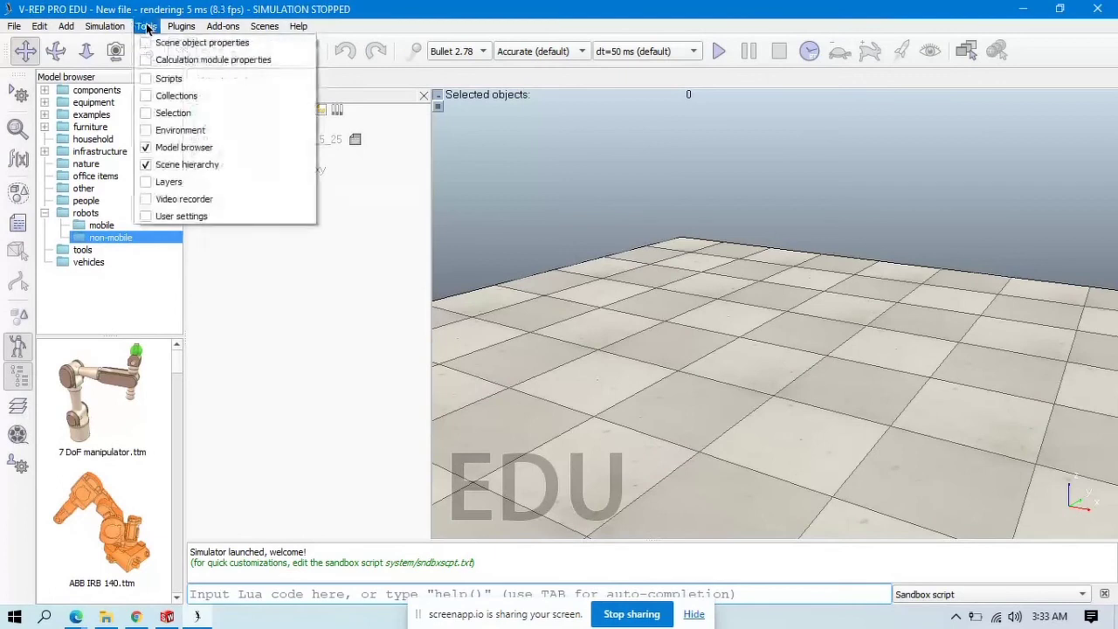
mouse_move(173, 28)
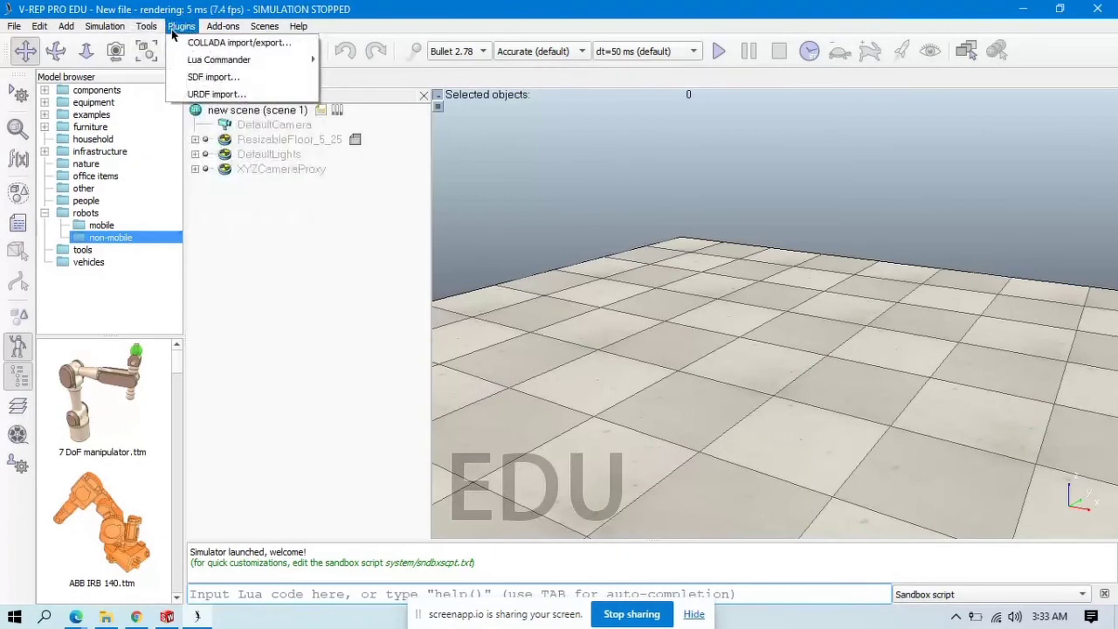
click(235, 94)
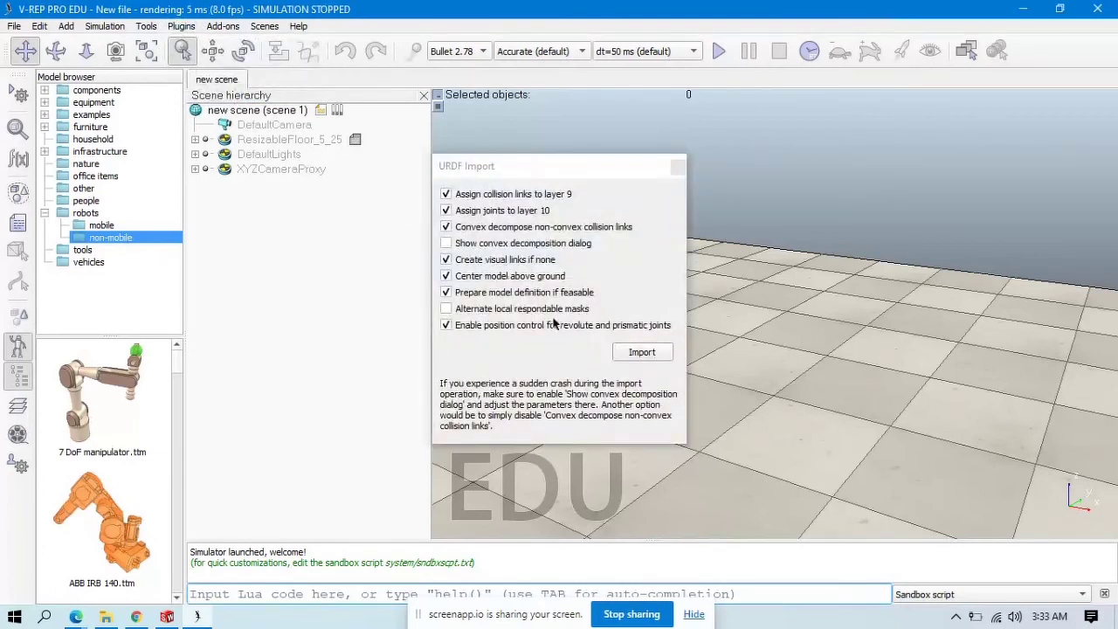
click(641, 353)
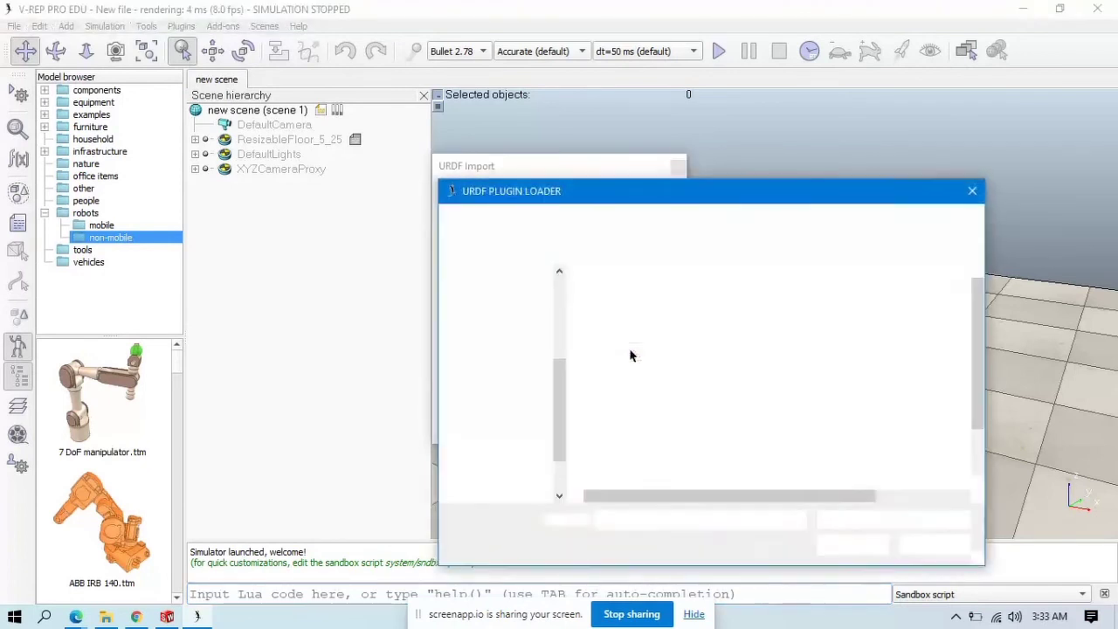
drag(574, 190, 406, 79)
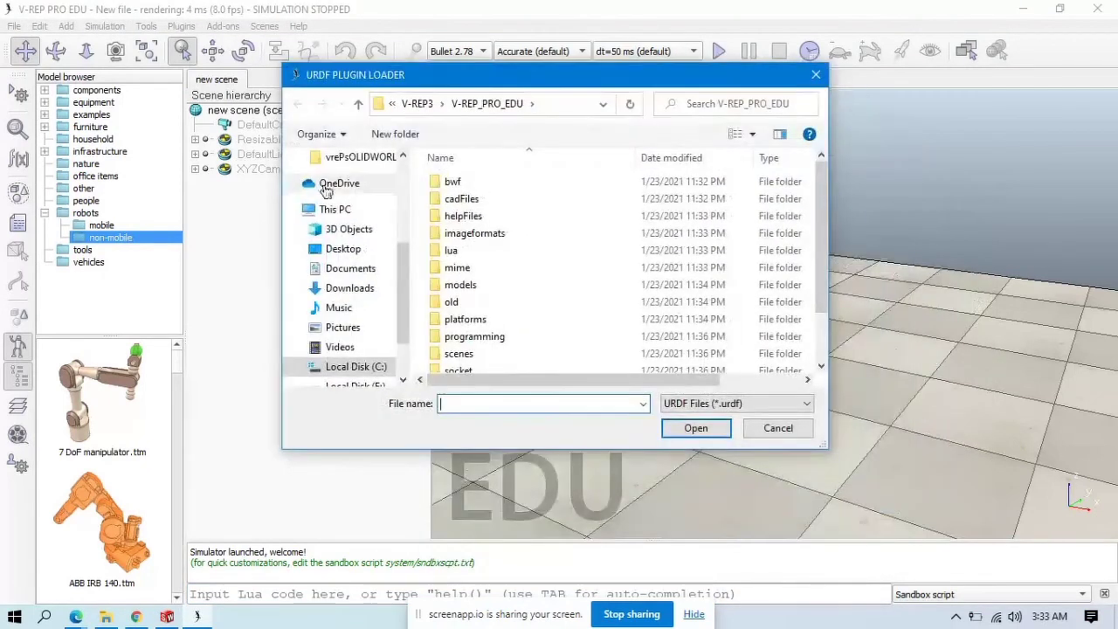
Import Assem1.URDF.urdf from the urdf subfolder of vrePsOLIDWORLS/Assem1.URDF on the Desktop and close the import log and options.
click(354, 268)
click(342, 249)
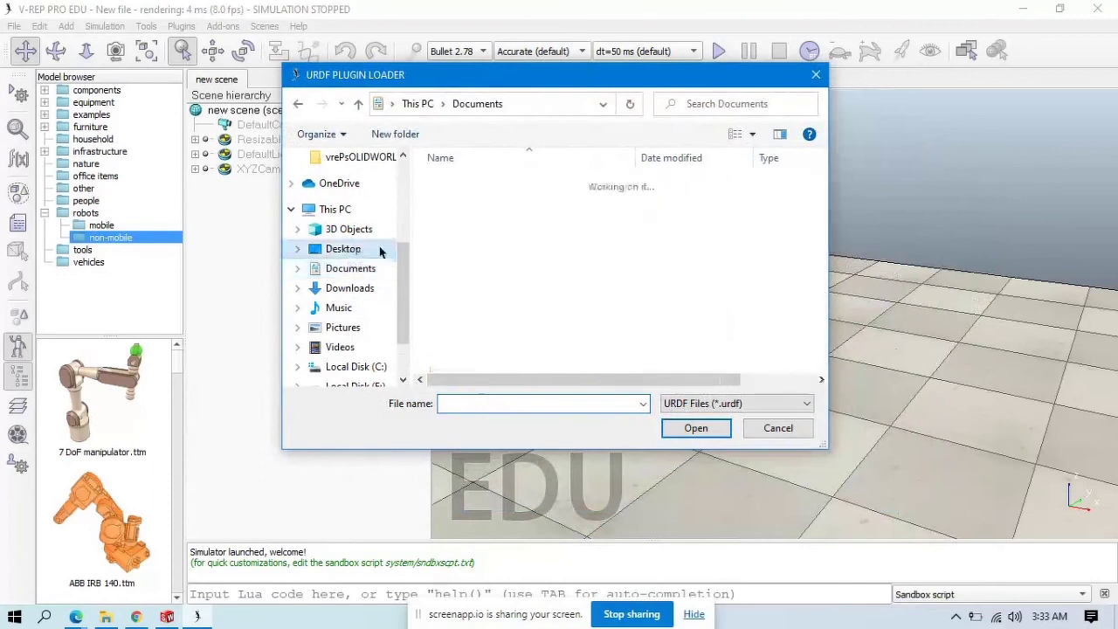
double_click(481, 268)
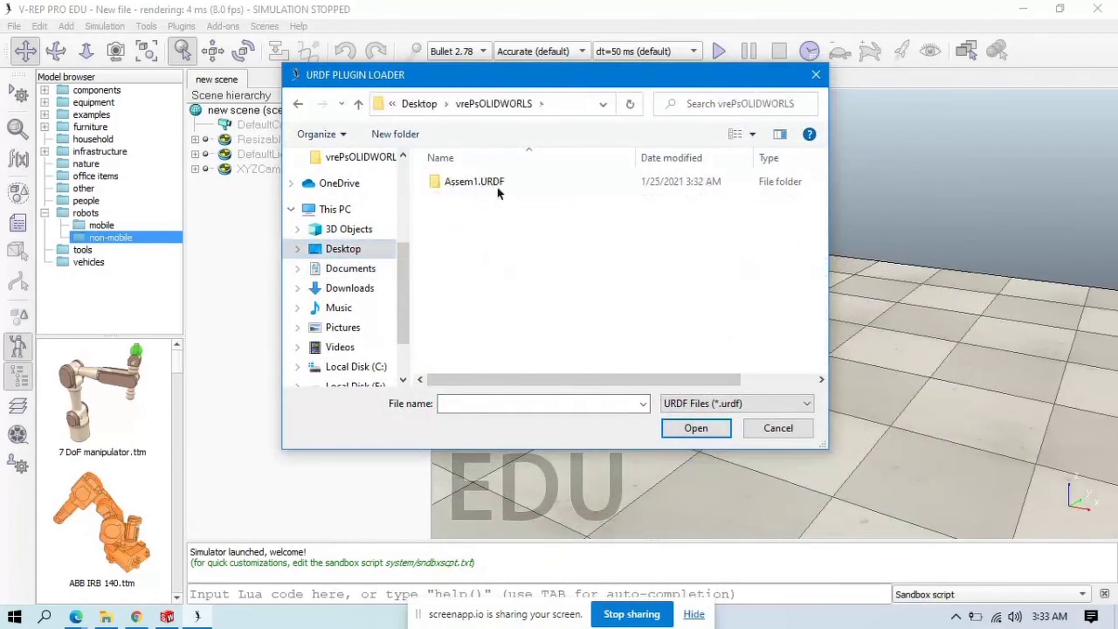
double_click(498, 179)
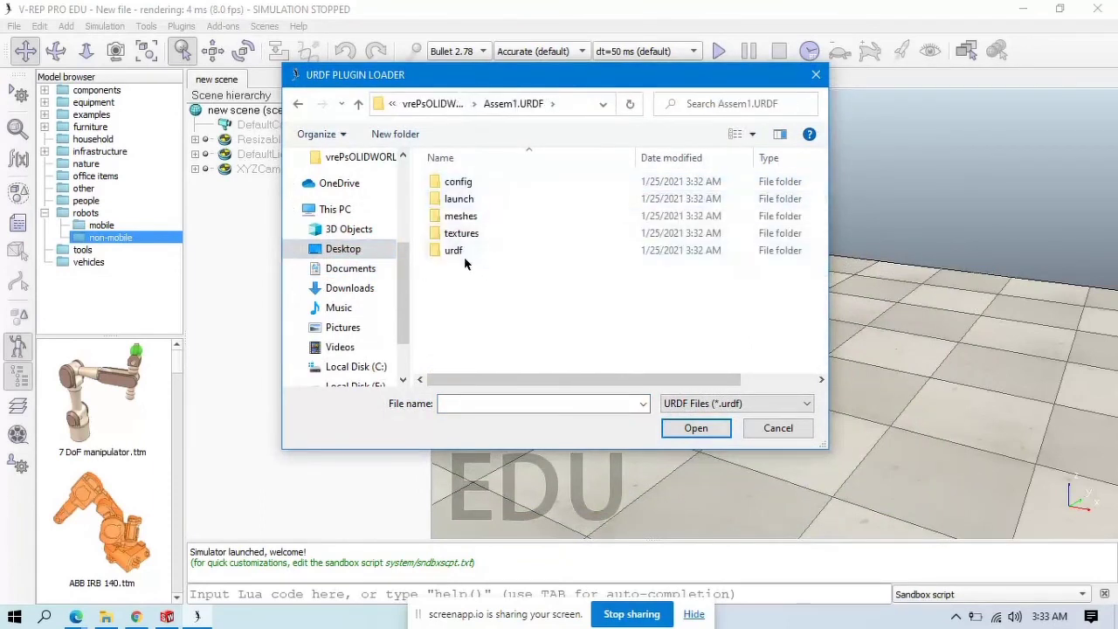
double_click(455, 250)
click(487, 185)
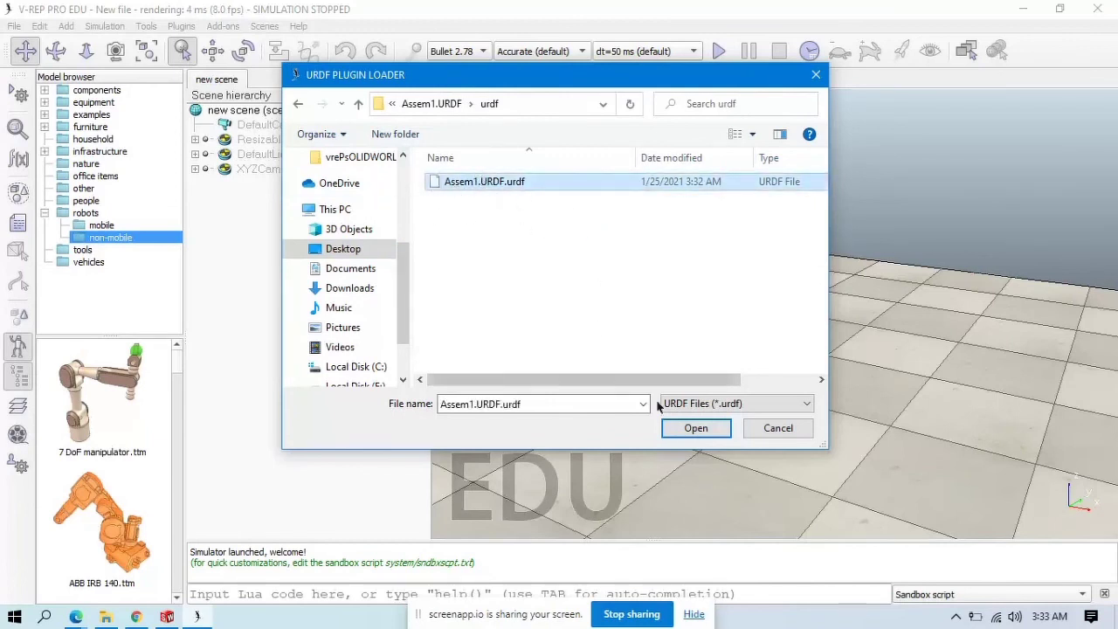
click(675, 429)
click(642, 352)
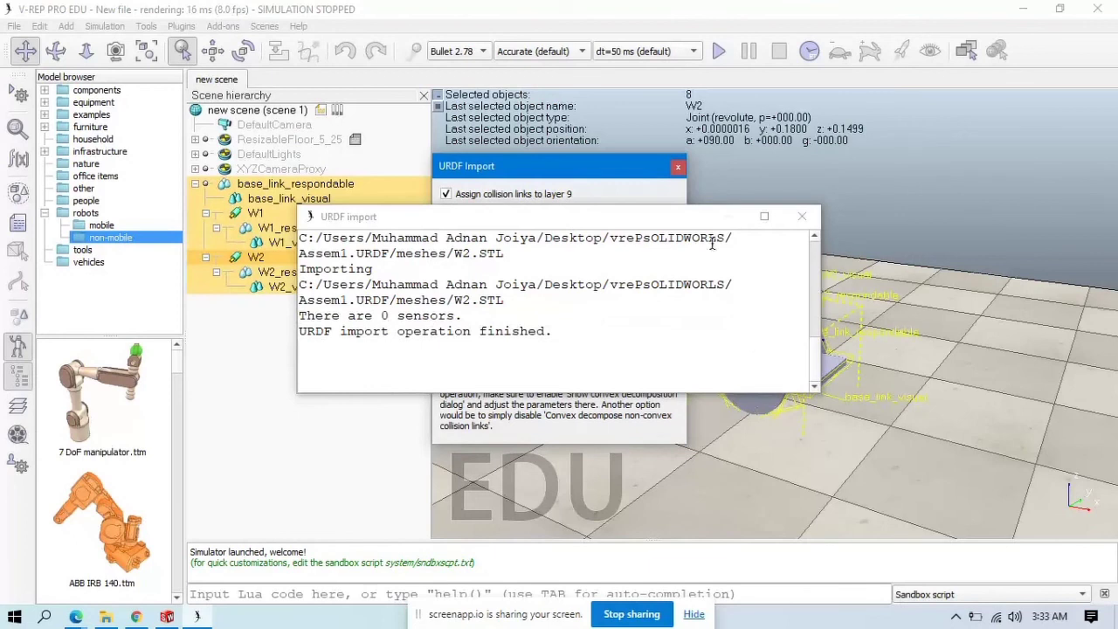
click(803, 218)
click(678, 166)
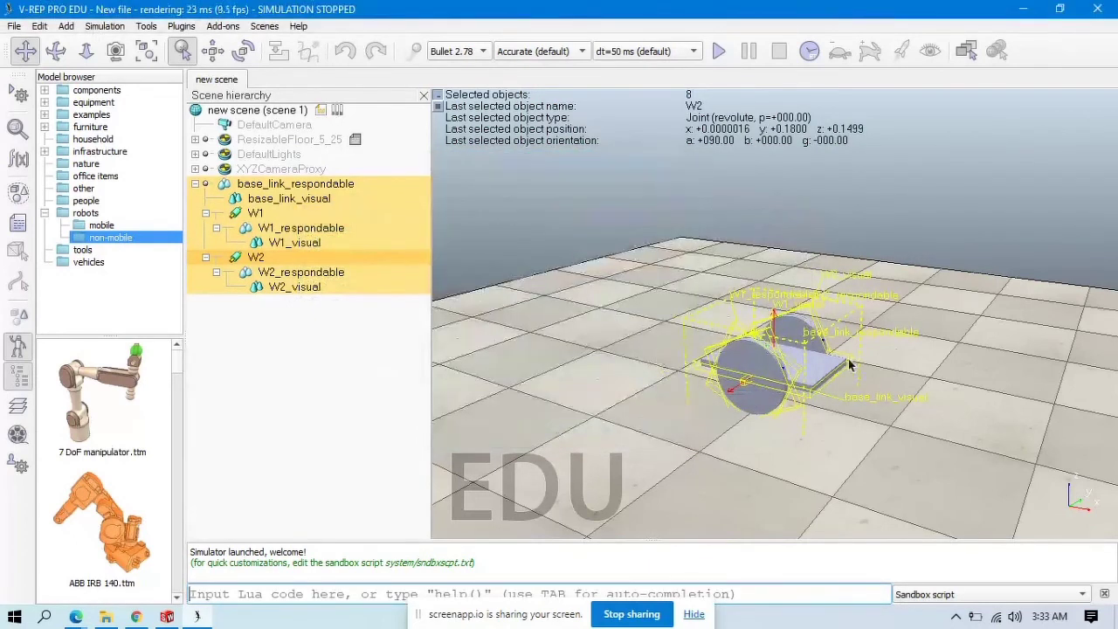
Select XYZCameraProxy in place of the imported model and inspect the plate and wheels from several sides.
scroll(849, 371, up, 2)
scroll(722, 344, up, 3)
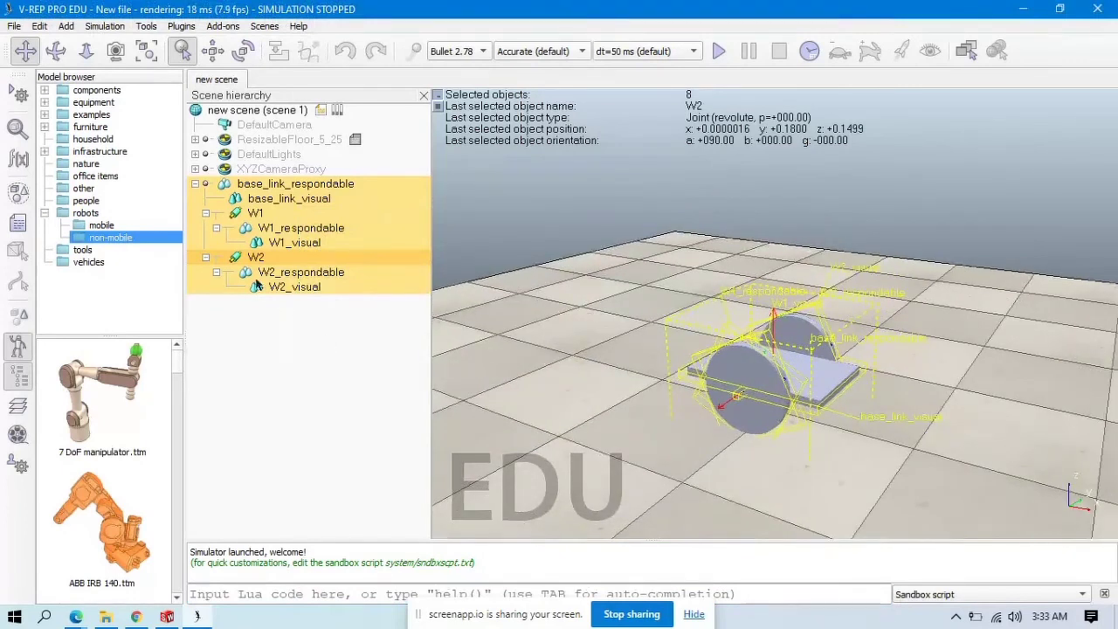
click(262, 170)
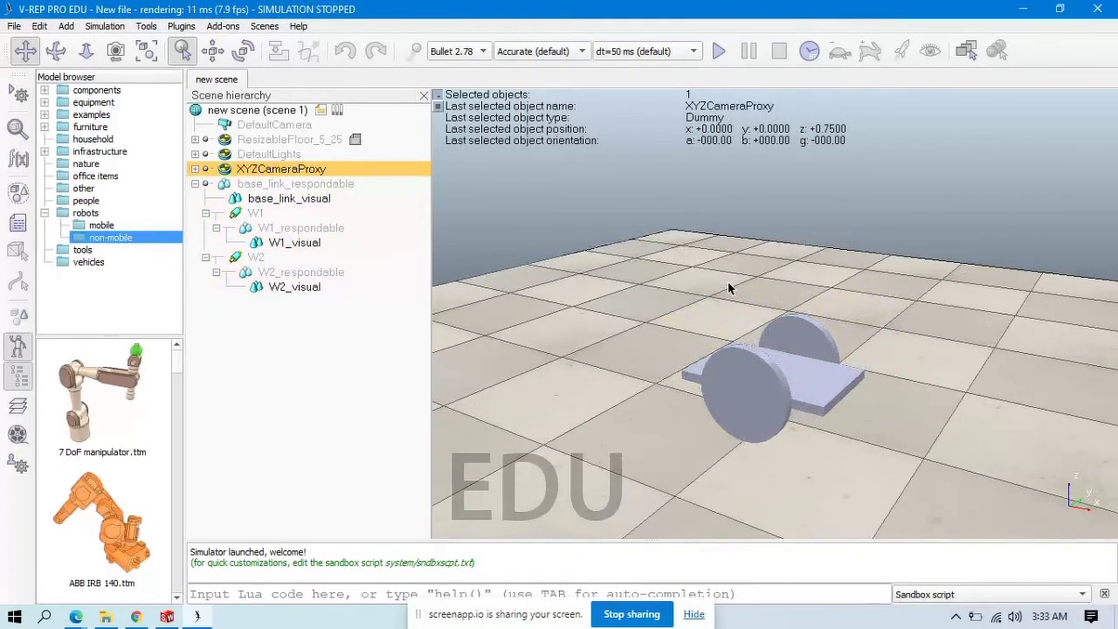
middle_drag(729, 282, 688, 269)
drag(700, 422, 624, 442)
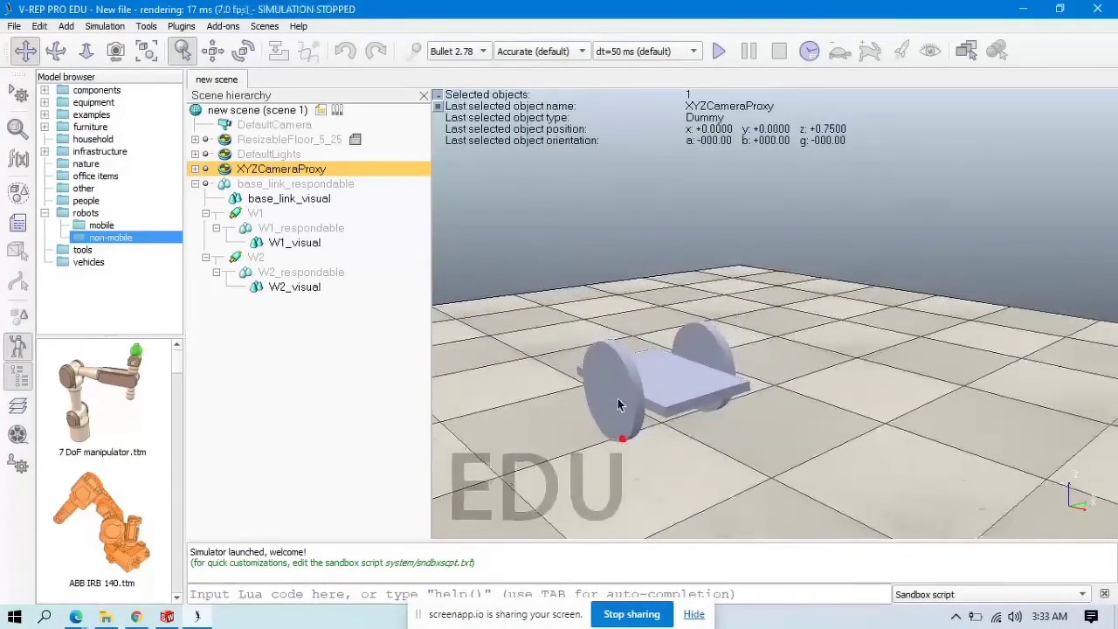
middle_drag(608, 394, 813, 450)
middle_drag(516, 409, 665, 422)
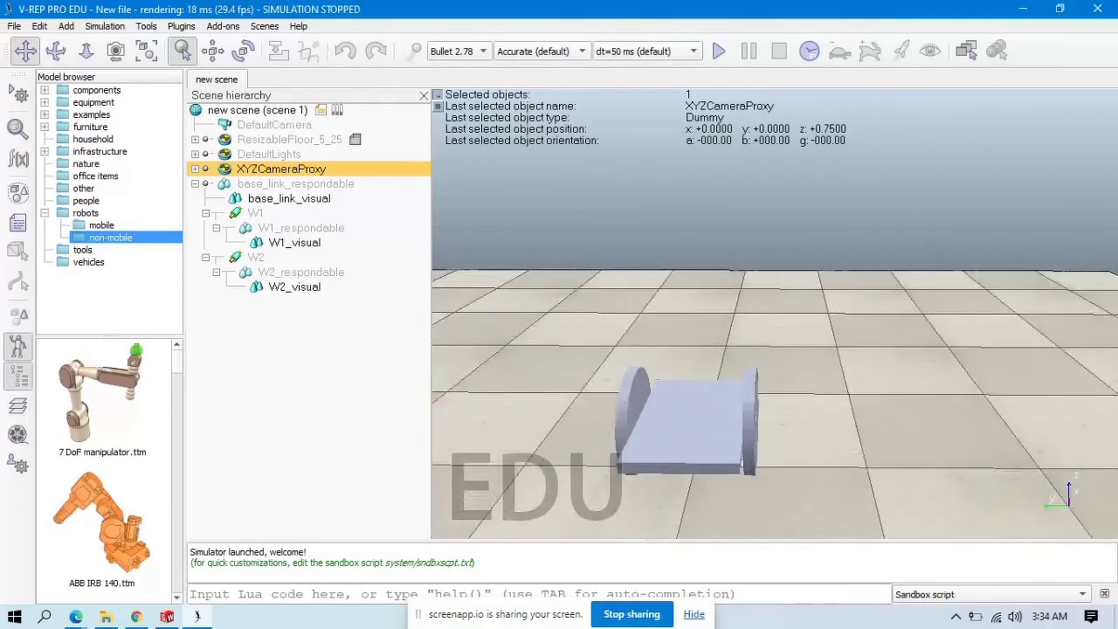
Switch to SolidWorks to clear the component selection and view the assembly, and return to V-REP to compare the imported model.
click(167, 618)
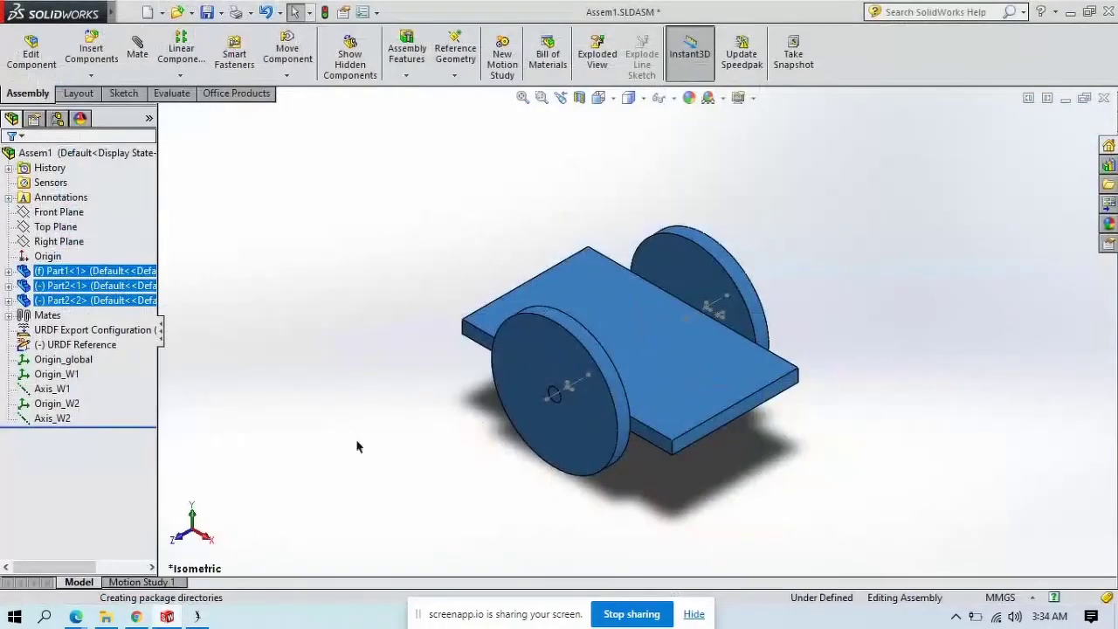
click(1033, 505)
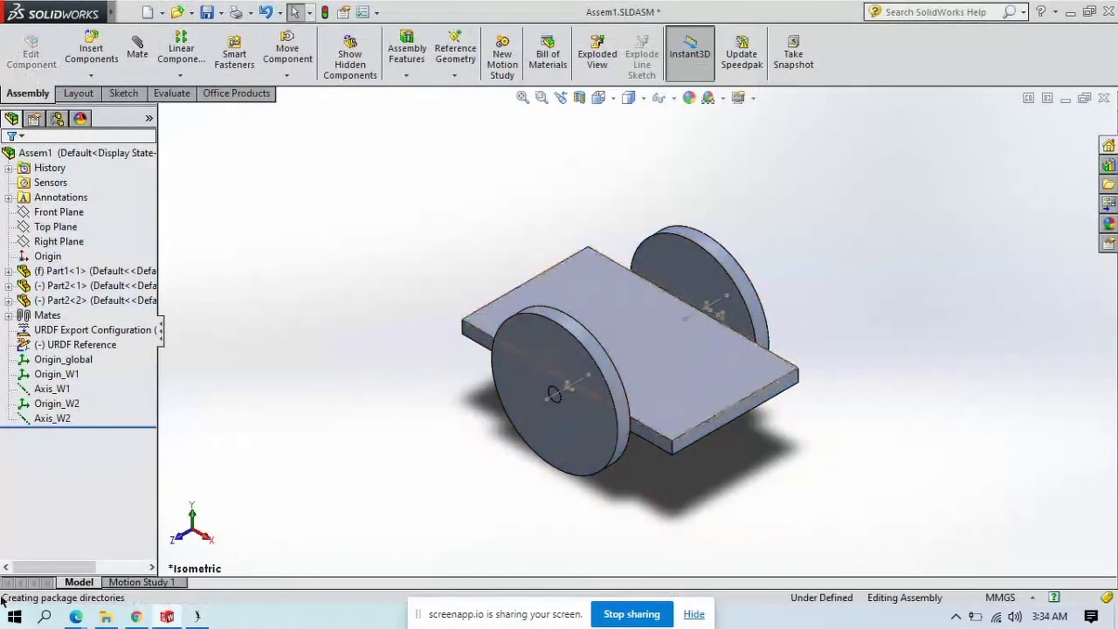
click(197, 617)
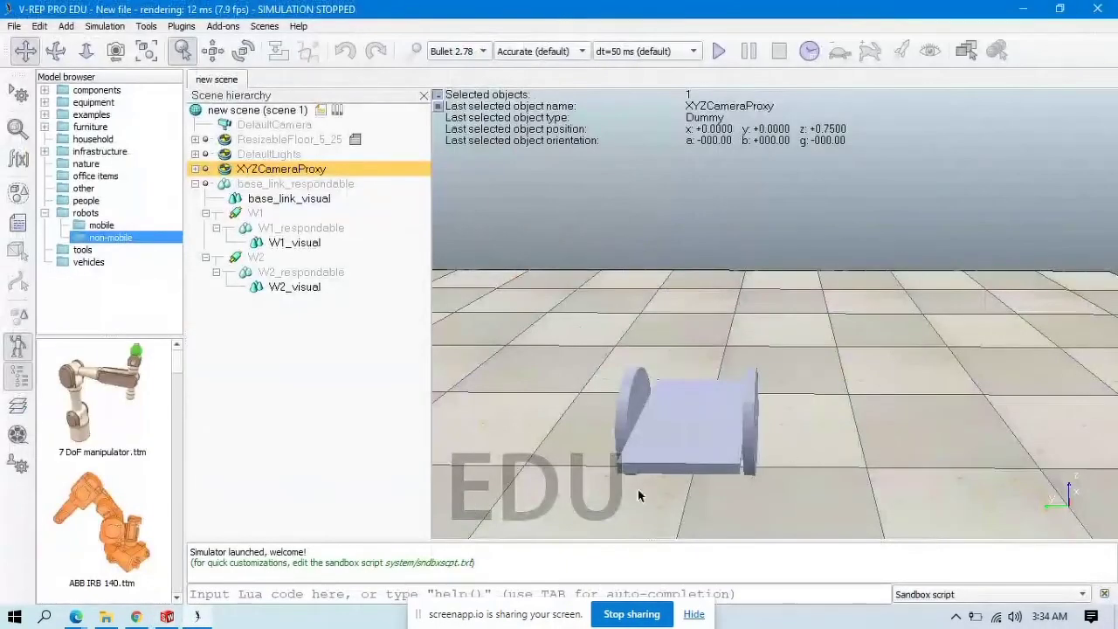
middle_drag(801, 438, 766, 497)
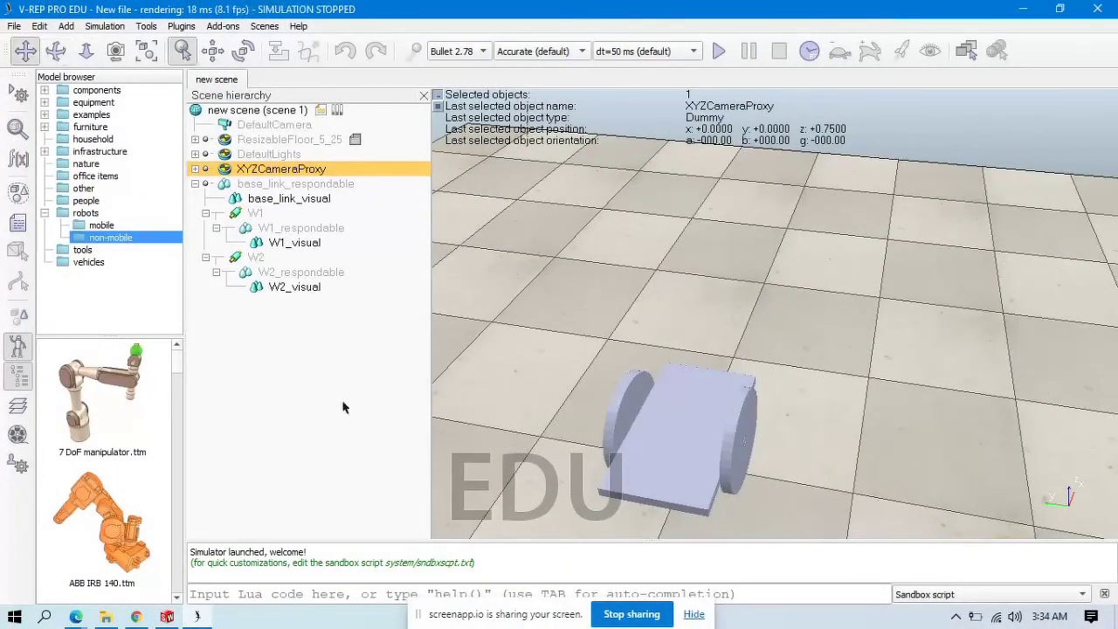